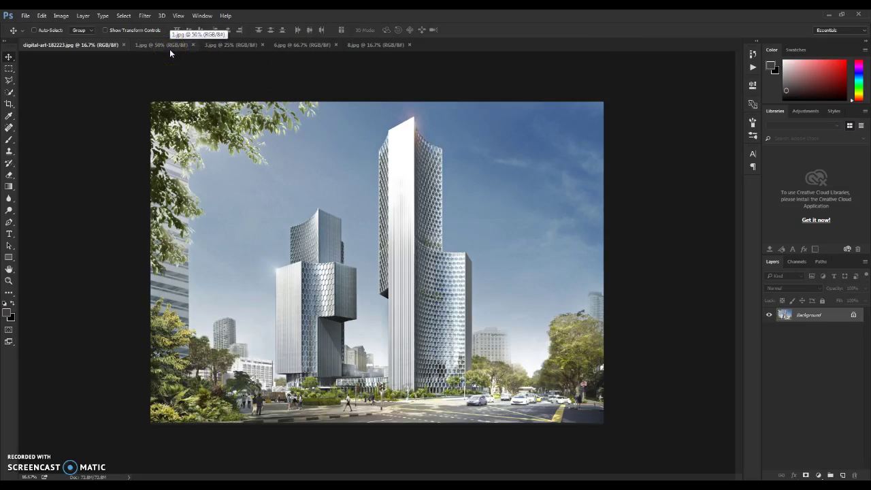
Look through the open sample images 1.jpg, 3.jpg, 6.jpg and 8.jpg, then return to the digital-art-182223.jpg photo.
{"action": "left_click", "coordinate": [170, 45]}
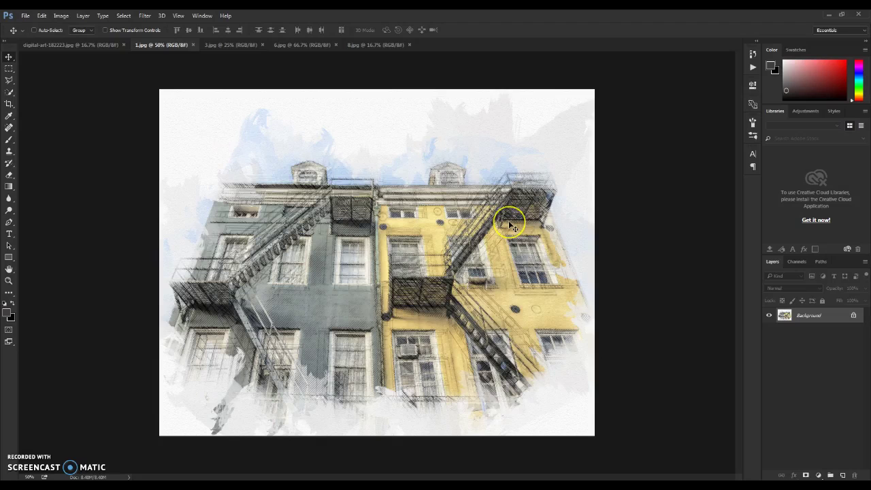
{"action": "left_click", "coordinate": [243, 45]}
{"action": "left_click", "coordinate": [302, 45]}
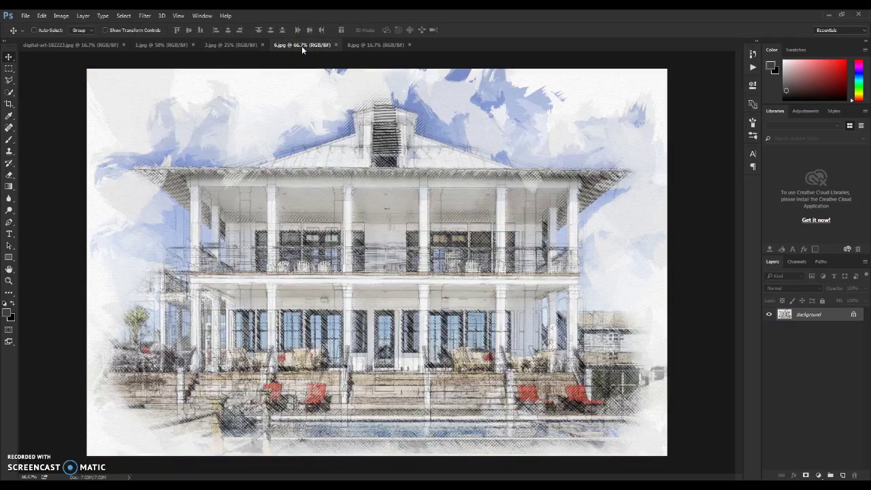
{"action": "left_click", "coordinate": [361, 46]}
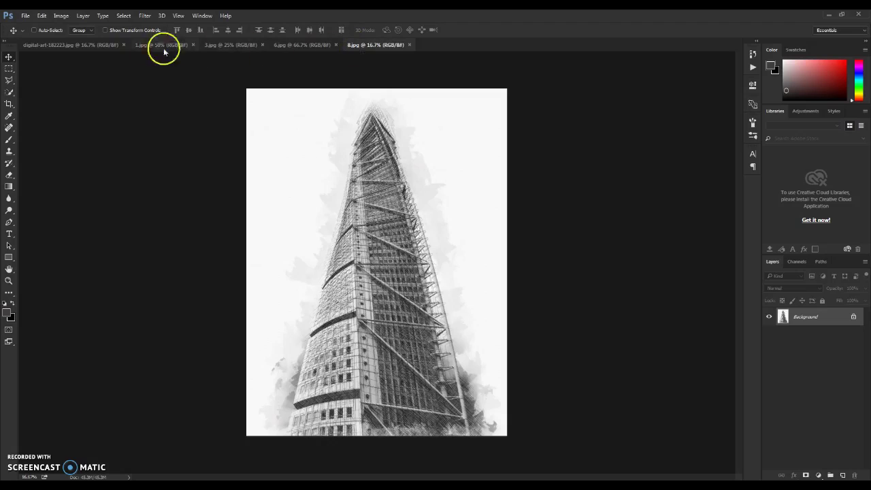
{"action": "left_click", "coordinate": [107, 46]}
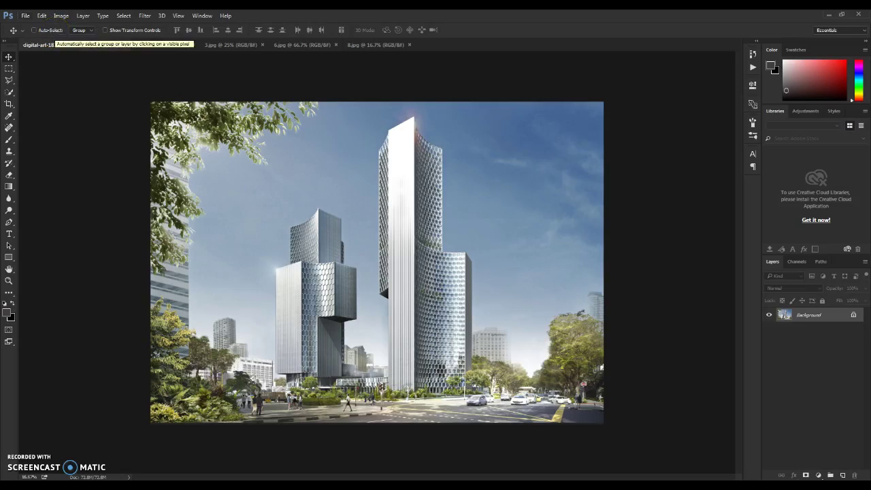
Choose English as the UI language in the Interface preferences and confirm the settings.
{"action": "left_click", "coordinate": [40, 16]}
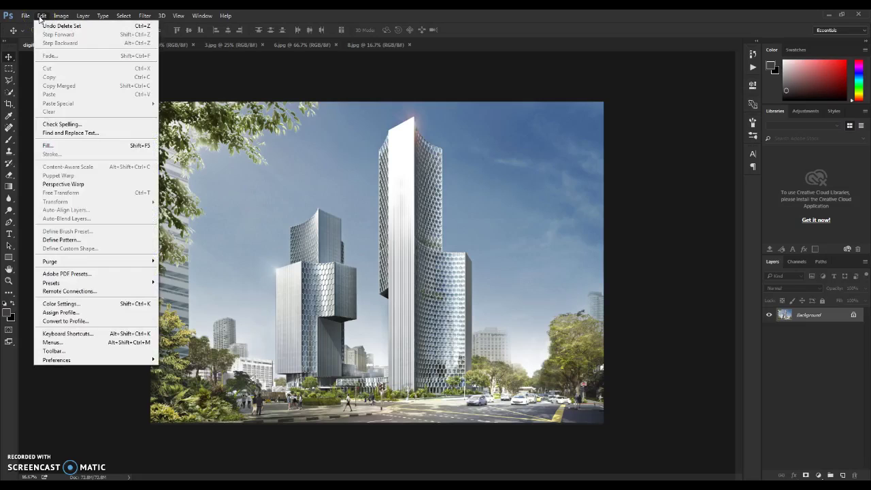
{"action": "mouse_move", "coordinate": [107, 358]}
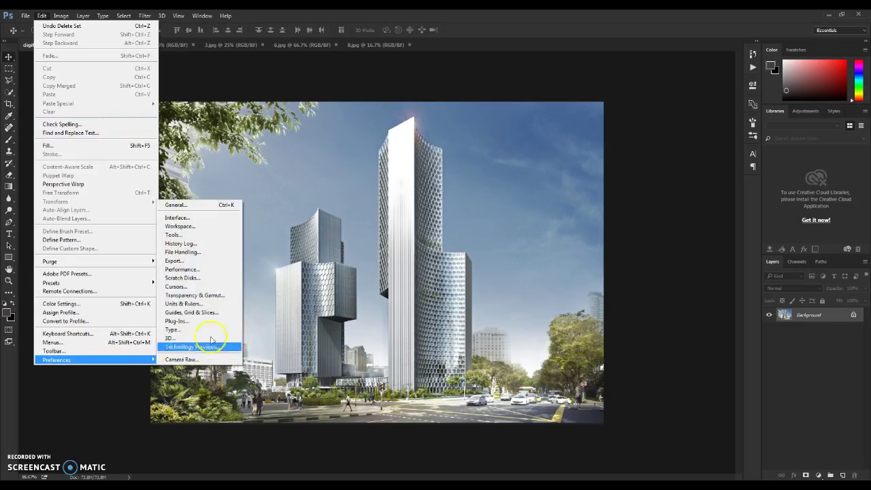
{"action": "left_click", "coordinate": [196, 218]}
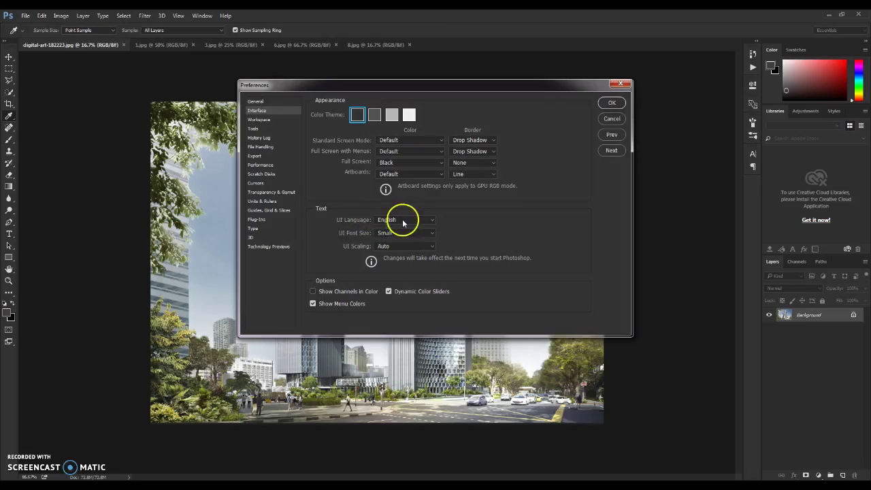
{"action": "left_click", "coordinate": [412, 220]}
{"action": "left_click", "coordinate": [412, 220]}
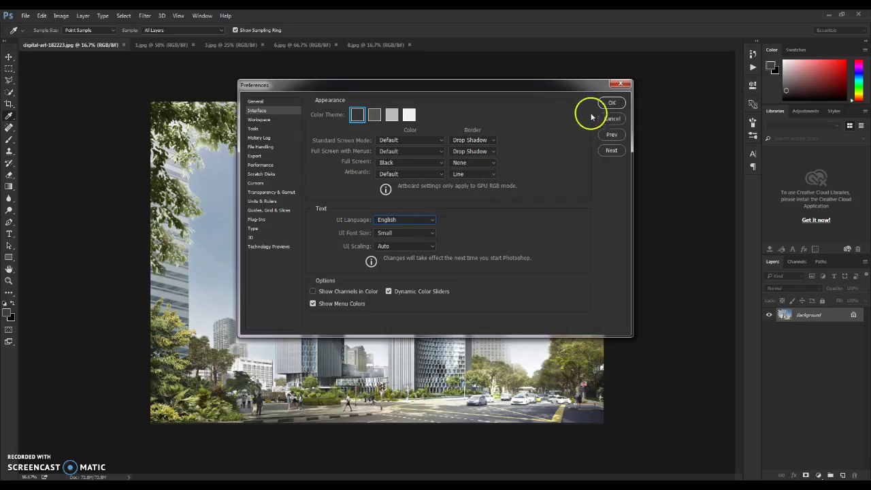
{"action": "left_click", "coordinate": [611, 103]}
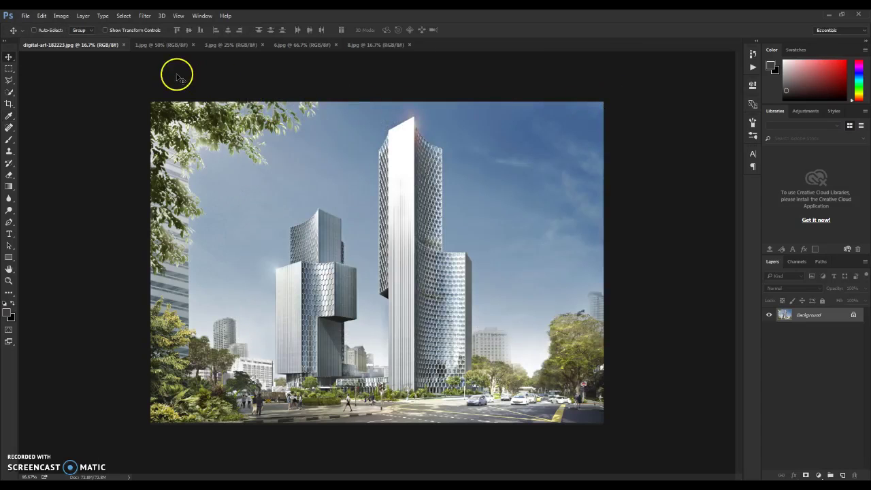
Check the color mode and bit depth of the digital-art-182223.jpg photo.
{"action": "left_click", "coordinate": [65, 18]}
{"action": "mouse_move", "coordinate": [150, 25]}
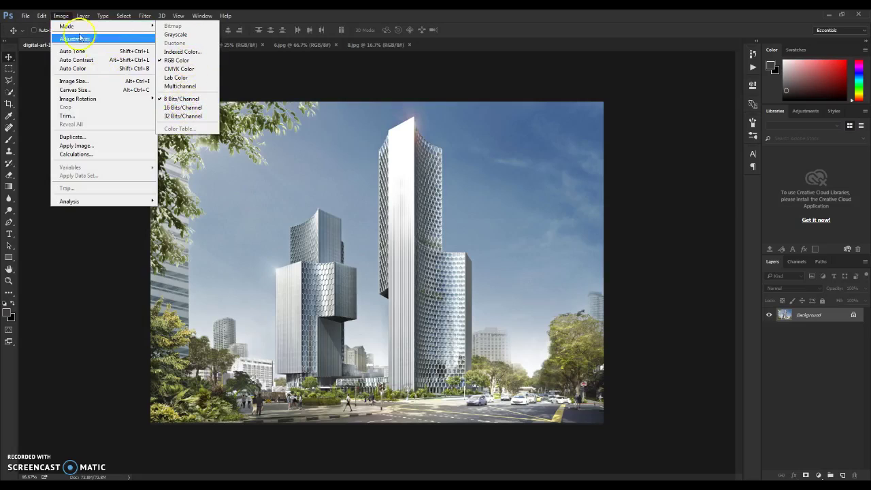
{"action": "left_click", "coordinate": [66, 15]}
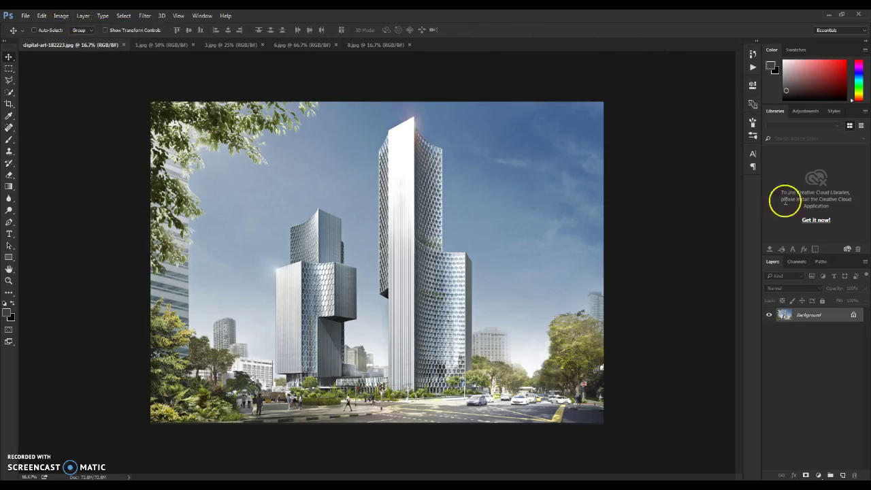
Check the layer display options for adding "copy" to copied layers and groups, and accept them.
{"action": "left_click", "coordinate": [865, 262]}
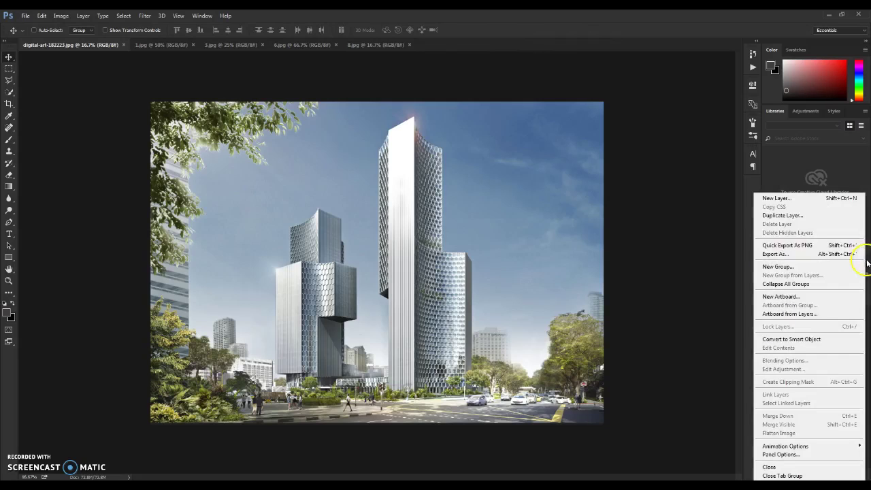
{"action": "left_click", "coordinate": [779, 455]}
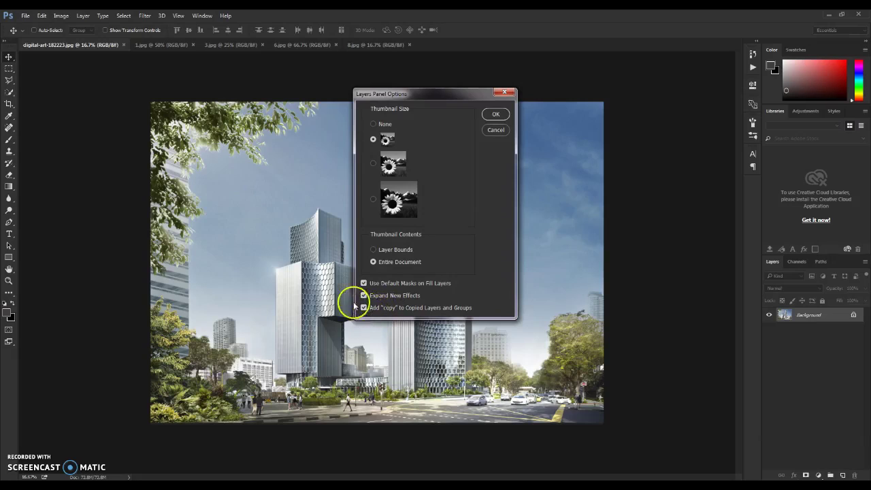
{"action": "left_click", "coordinate": [501, 114]}
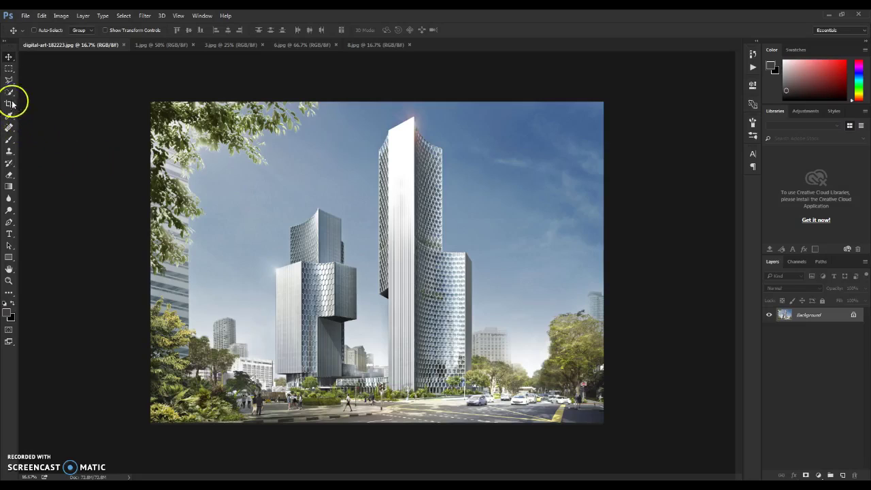
Load Architect Action Patterns.pat from the Architect Photoshop Action folder into the Pattern Stamp tool's pattern presets.
{"action": "left_click", "coordinate": [10, 152]}
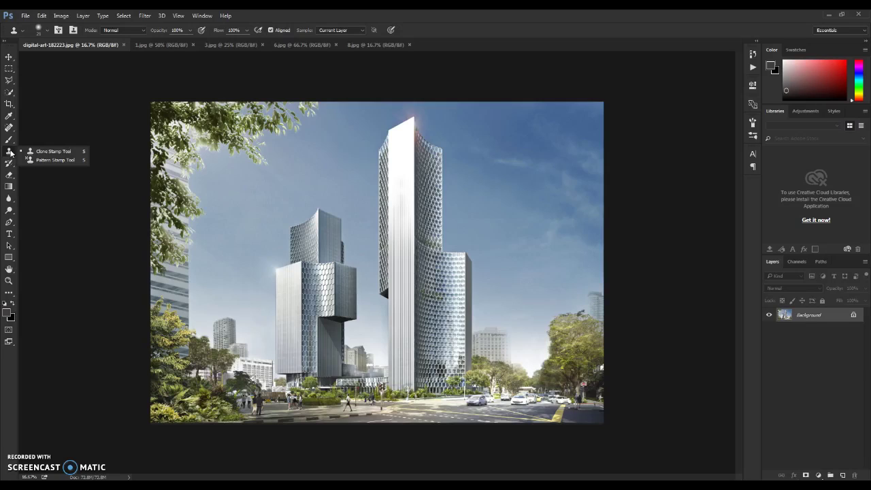
{"action": "left_click", "coordinate": [10, 153]}
{"action": "left_click", "coordinate": [9, 154]}
{"action": "left_click_drag", "start_coordinate": [11, 154], "coordinate": [53, 161]}
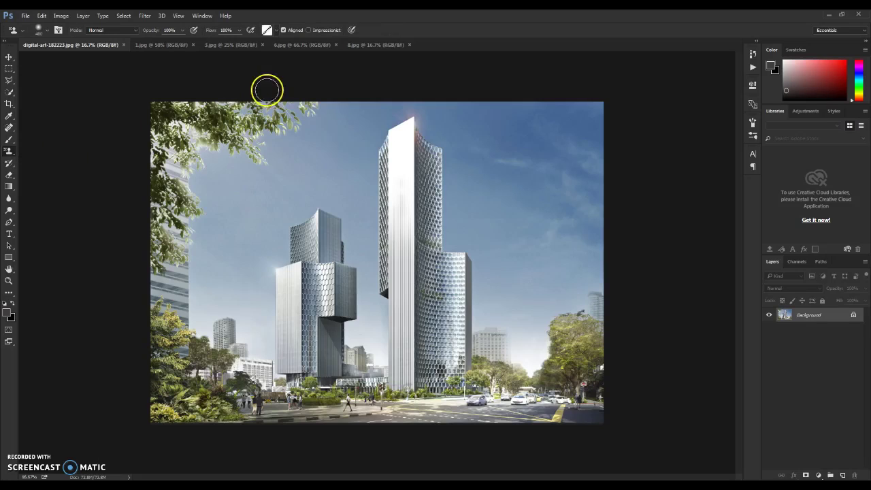
{"action": "left_click", "coordinate": [276, 32]}
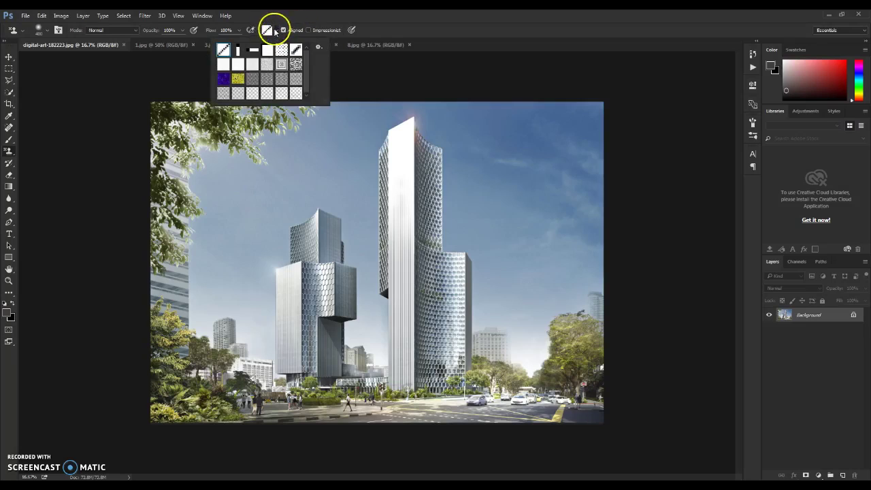
{"action": "left_click", "coordinate": [318, 48]}
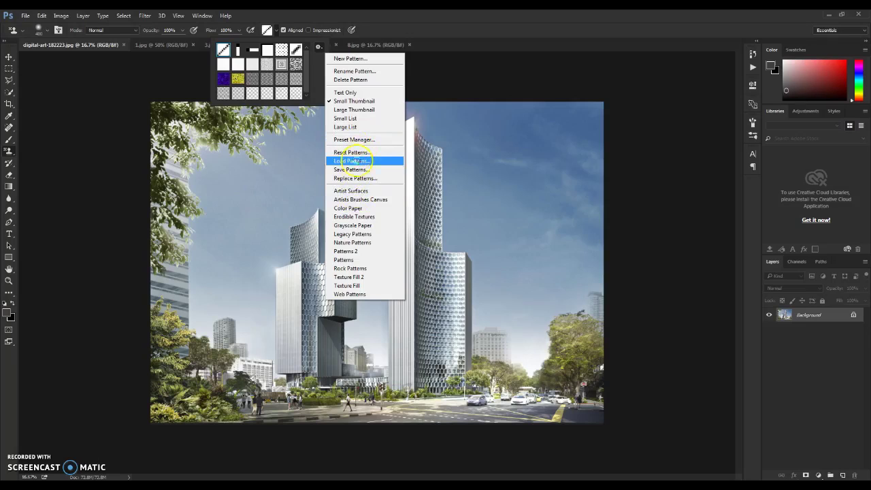
{"action": "left_click", "coordinate": [356, 161]}
{"action": "left_click", "coordinate": [383, 58]}
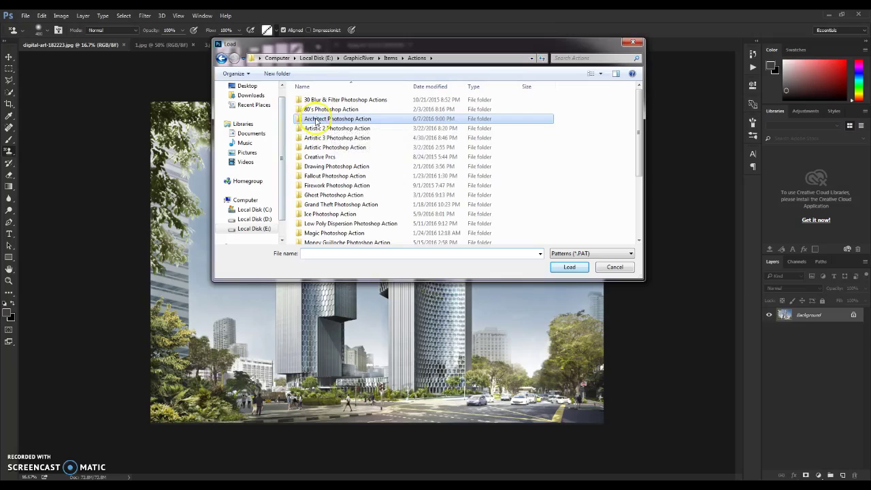
{"action": "double_click", "coordinate": [315, 121]}
{"action": "left_click", "coordinate": [334, 122]}
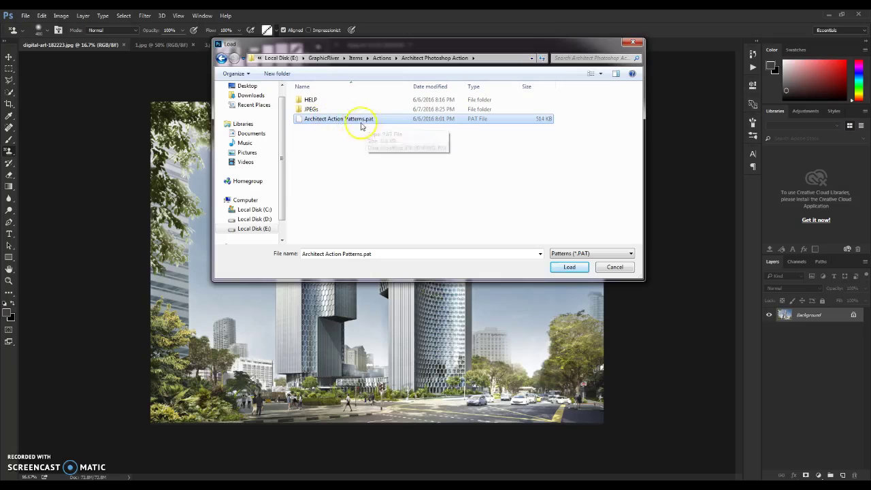
{"action": "left_click", "coordinate": [569, 267]}
{"action": "left_click", "coordinate": [268, 31]}
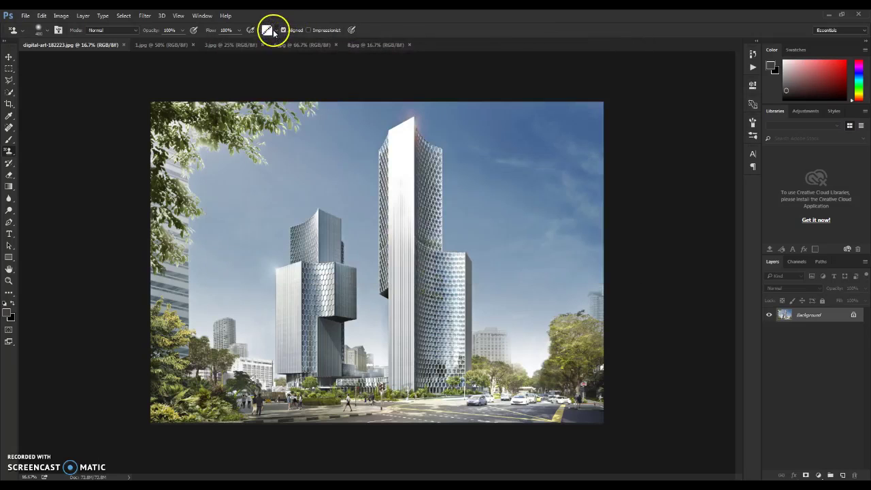
Load Architect Action Brushes.abr from the Architect Photoshop Action folder into the Brush tool's presets.
{"action": "left_click", "coordinate": [8, 141]}
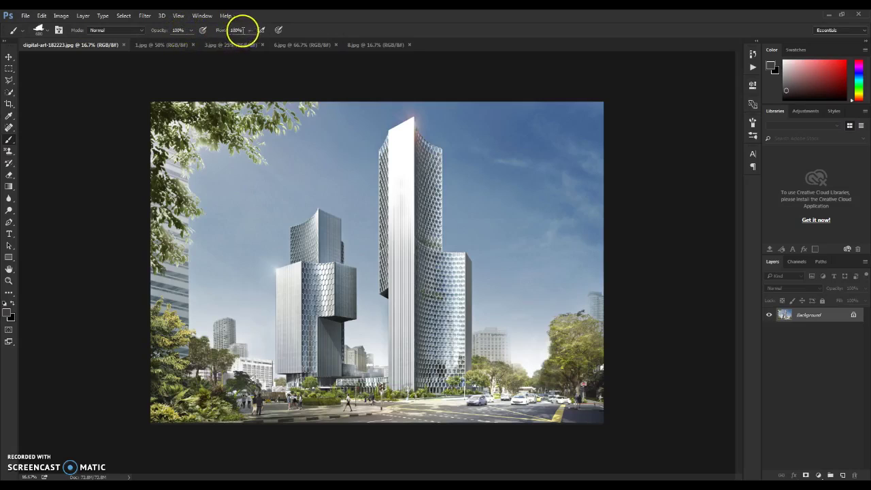
{"action": "left_click", "coordinate": [48, 32]}
{"action": "left_click", "coordinate": [50, 32]}
{"action": "left_click", "coordinate": [49, 33]}
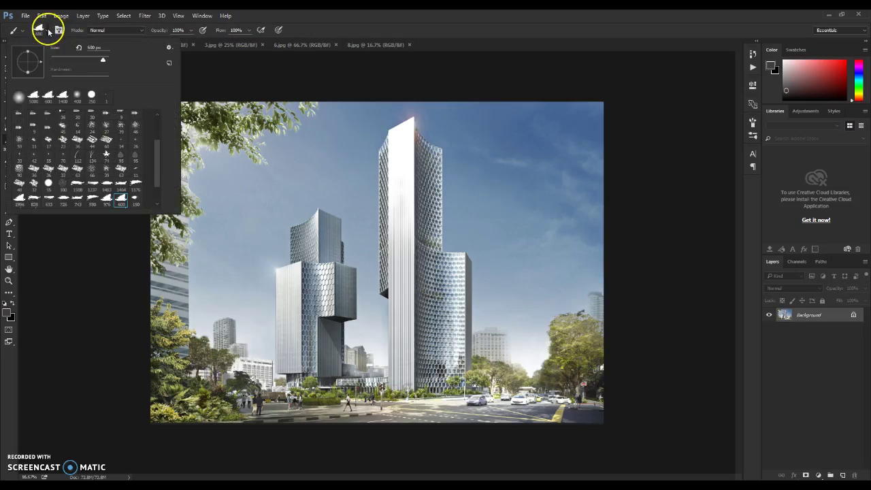
{"action": "left_click", "coordinate": [169, 47]}
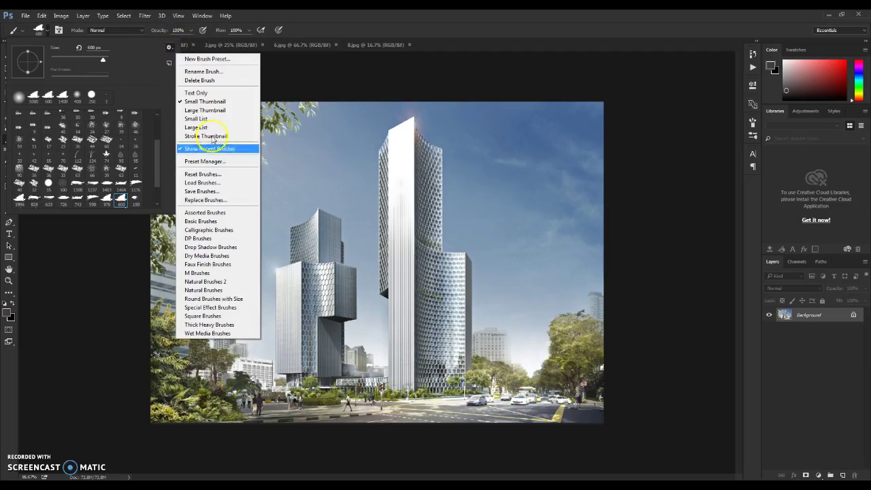
{"action": "left_click", "coordinate": [215, 182]}
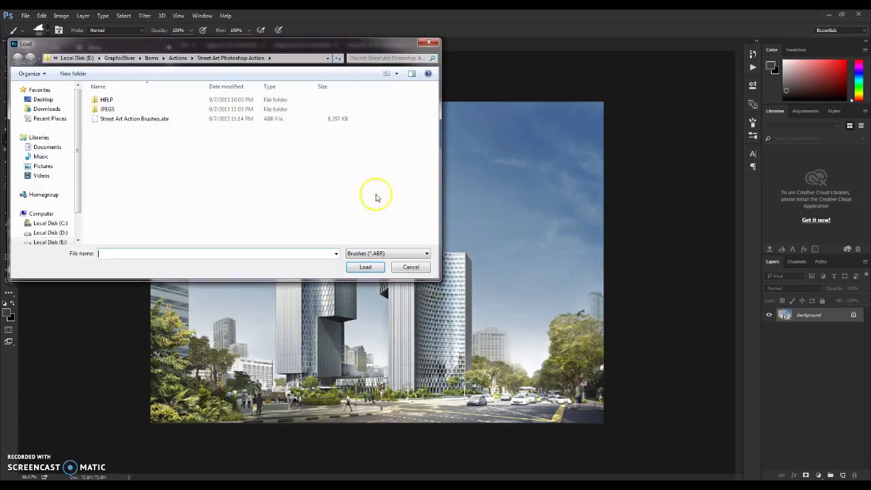
{"action": "left_click", "coordinate": [178, 58]}
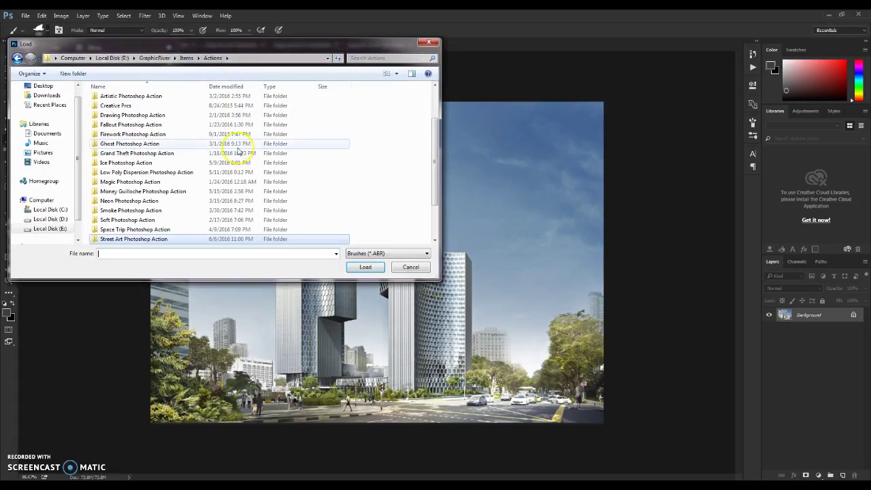
{"action": "left_click", "coordinate": [145, 134]}
{"action": "scroll", "coordinate": [144, 141], "scroll_direction": "up", "scroll_amount": 2}
{"action": "left_click", "coordinate": [136, 120]}
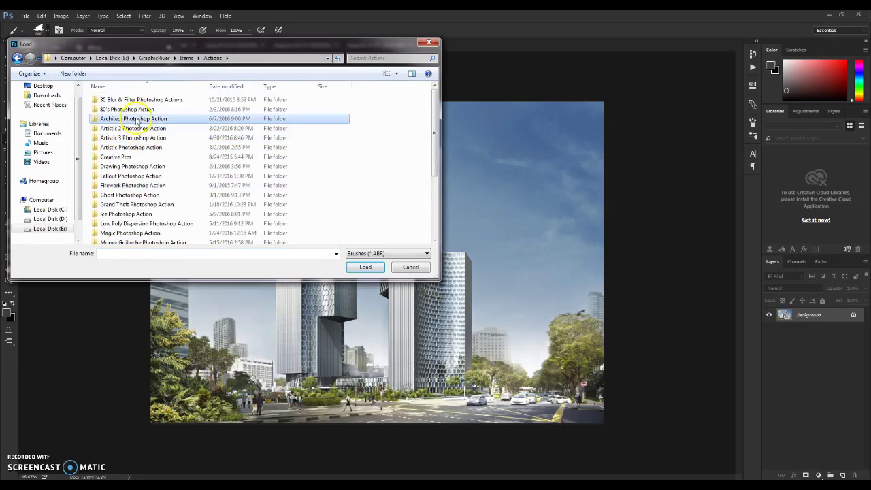
{"action": "double_click", "coordinate": [144, 121]}
{"action": "left_click", "coordinate": [133, 120]}
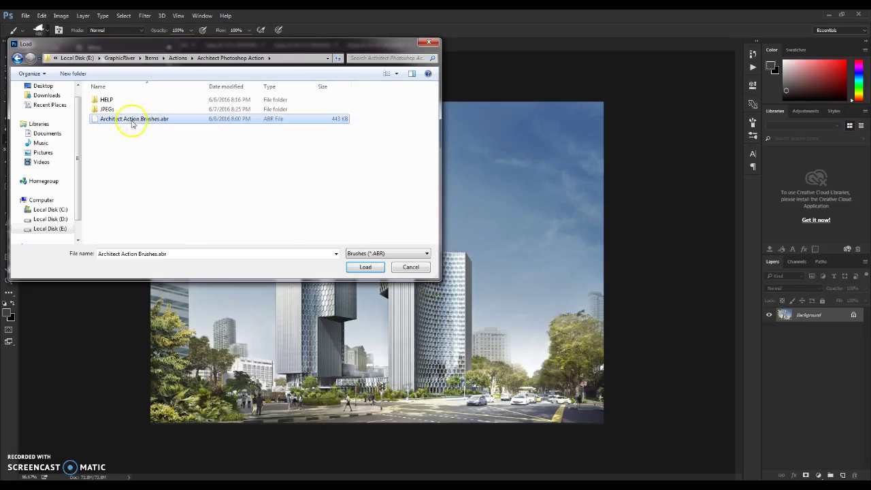
{"action": "left_click", "coordinate": [364, 267]}
{"action": "left_click", "coordinate": [38, 28]}
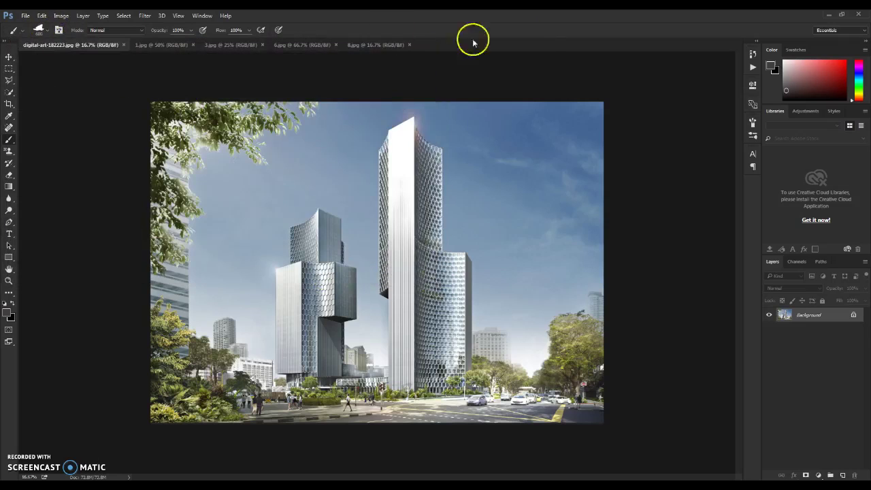
Load Architect.atn from the Architect Photoshop Action folder into the Actions panel.
{"action": "left_click", "coordinate": [202, 15]}
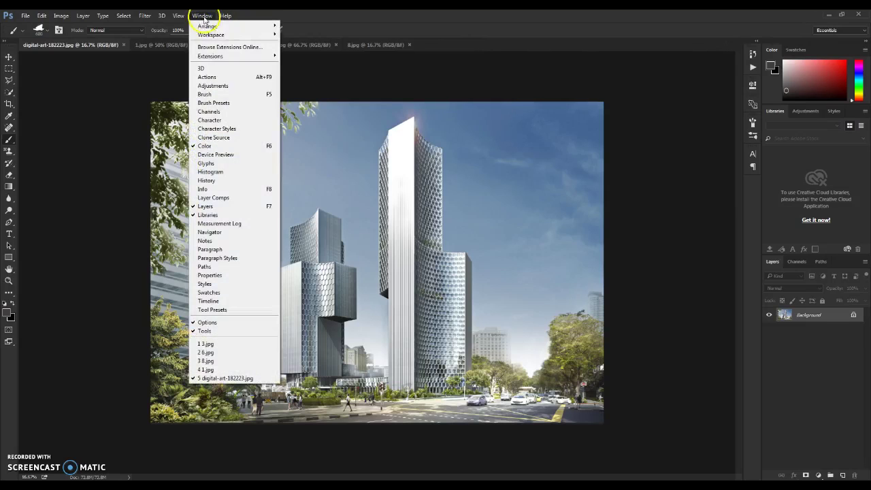
{"action": "left_click", "coordinate": [225, 73]}
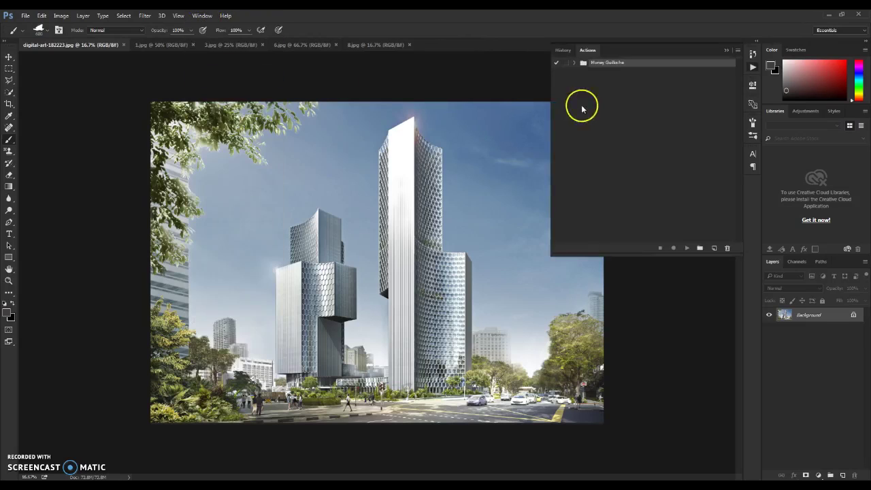
{"action": "left_click", "coordinate": [738, 52]}
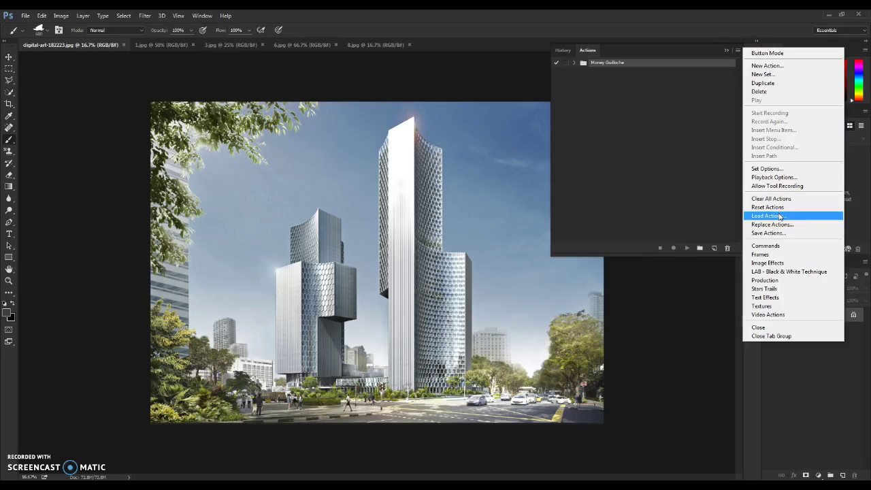
{"action": "left_click", "coordinate": [780, 217]}
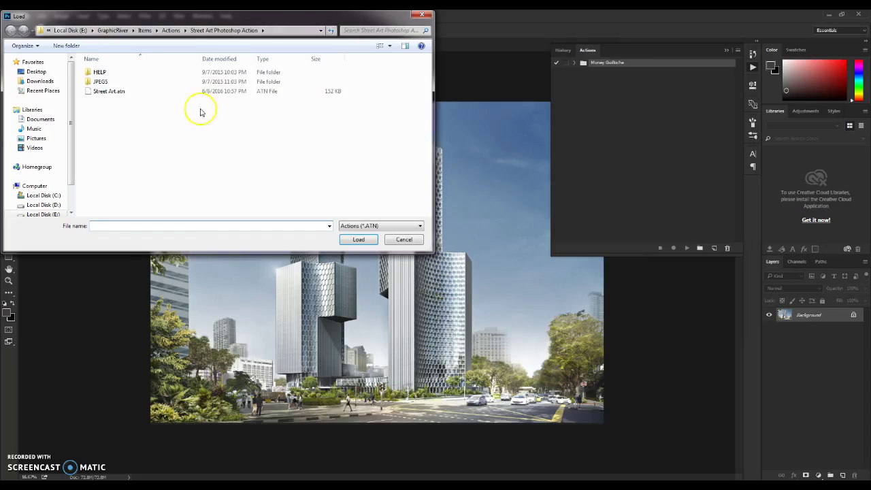
{"action": "left_click", "coordinate": [170, 30]}
{"action": "scroll", "coordinate": [142, 121], "scroll_direction": "up", "scroll_amount": 2}
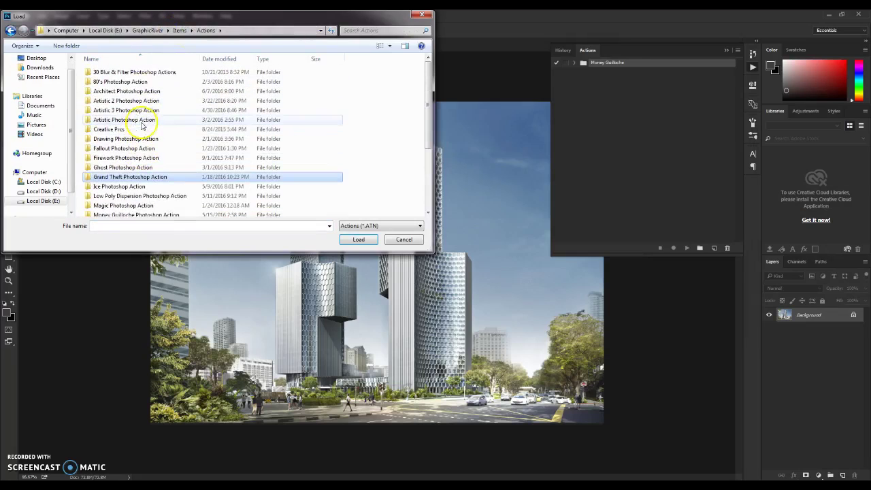
{"action": "left_click", "coordinate": [134, 94]}
{"action": "double_click", "coordinate": [134, 95]}
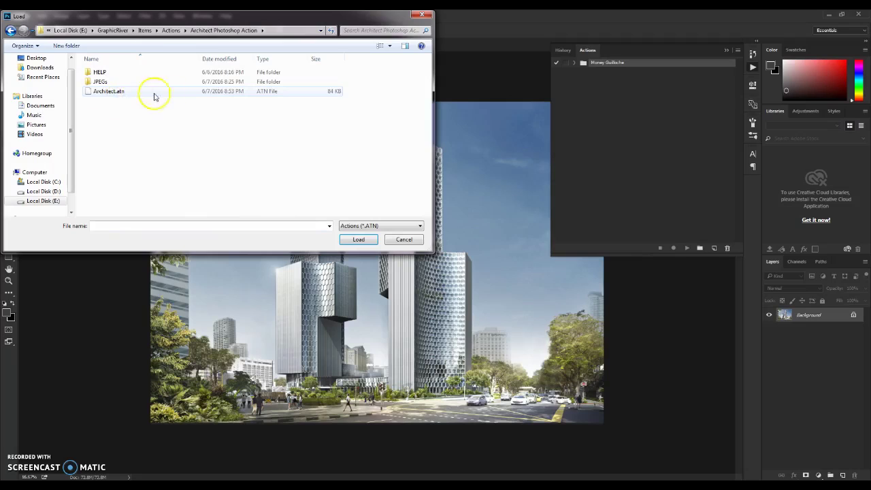
{"action": "left_click", "coordinate": [108, 94]}
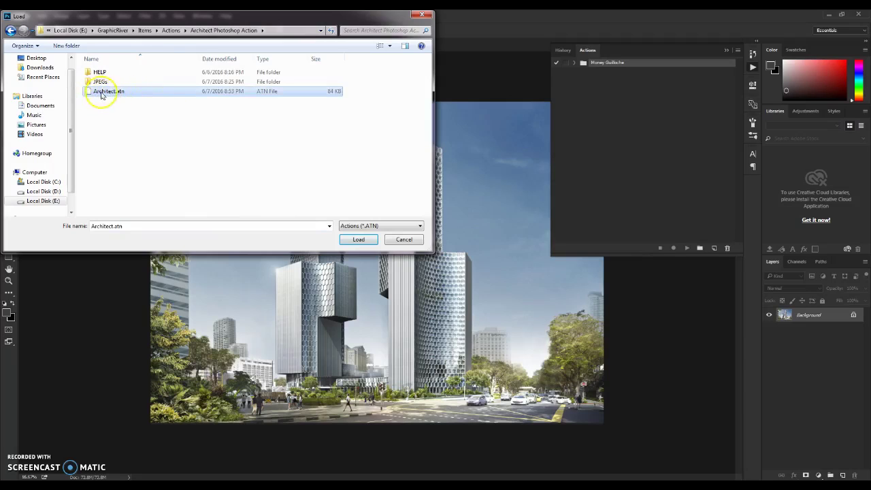
{"action": "left_click", "coordinate": [358, 240]}
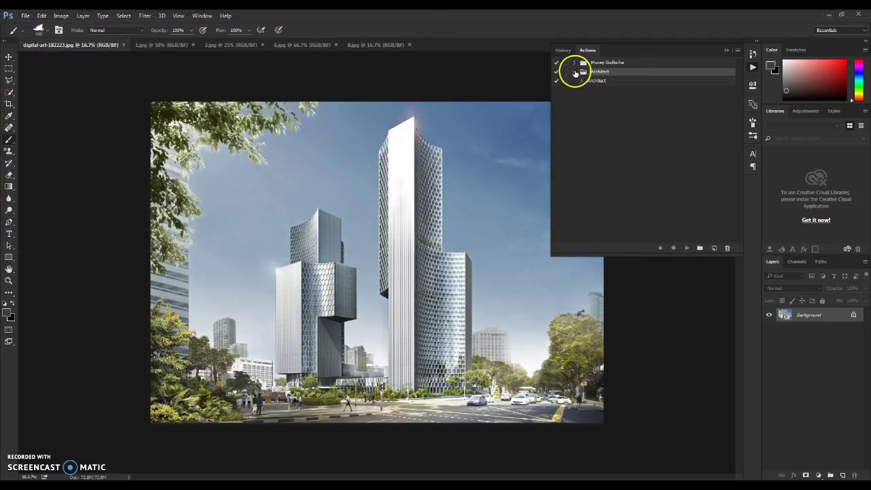
Expand the Architect set and its Architect action to show the recorded commands, select that action, and collapse the Actions panel.
{"action": "left_click", "coordinate": [582, 80]}
{"action": "left_click", "coordinate": [575, 72]}
{"action": "left_click", "coordinate": [574, 72]}
{"action": "left_click", "coordinate": [582, 81]}
{"action": "left_click", "coordinate": [575, 72]}
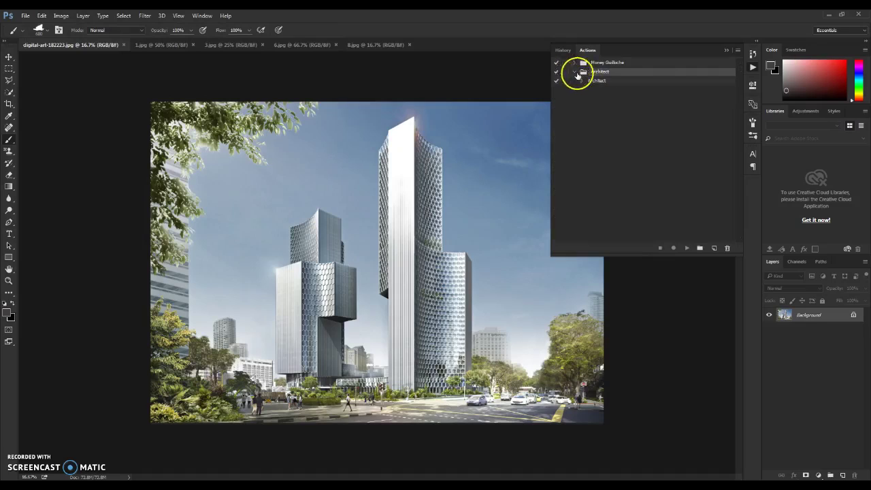
{"action": "left_click", "coordinate": [576, 73]}
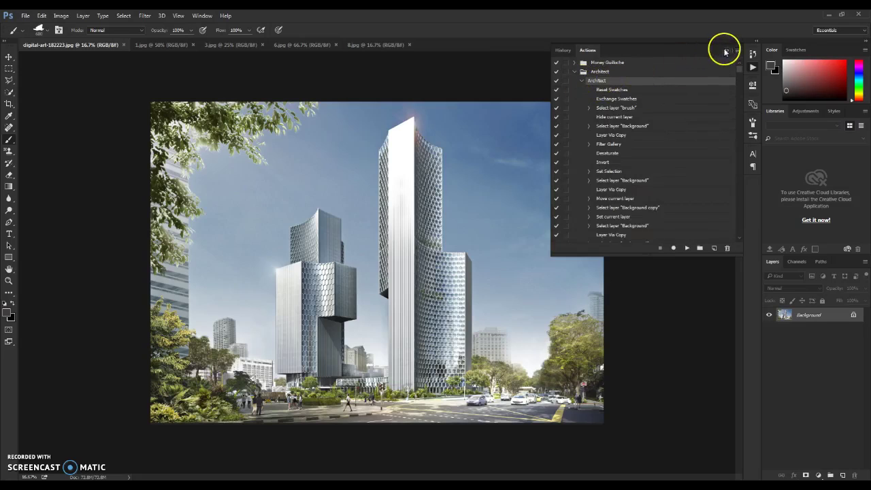
{"action": "left_click", "coordinate": [726, 50]}
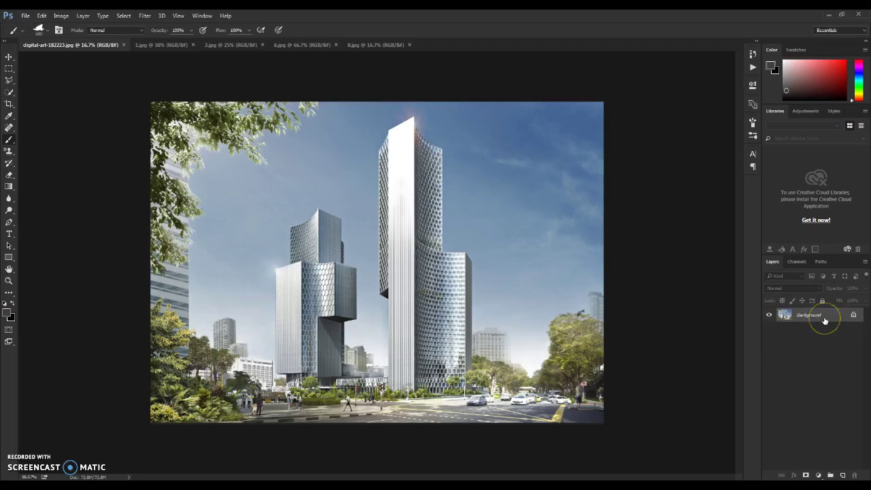
Convert the locked Background layer into a regular layer with the default name Layer 0.
{"action": "left_click", "coordinate": [786, 315]}
{"action": "double_click", "coordinate": [832, 317]}
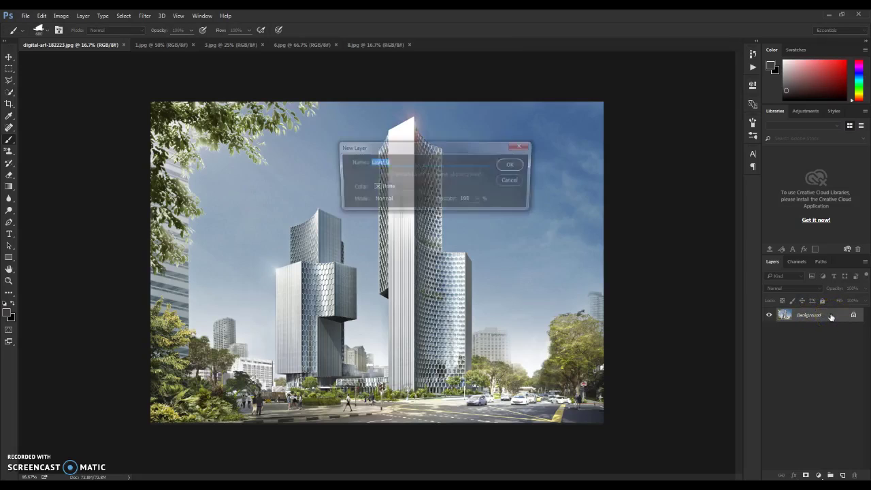
{"action": "left_click", "coordinate": [542, 163]}
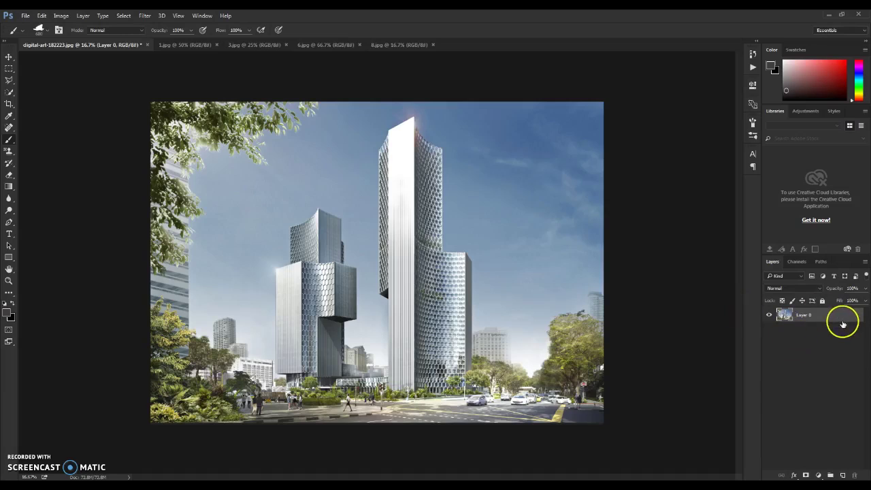
{"action": "left_click", "coordinate": [797, 311]}
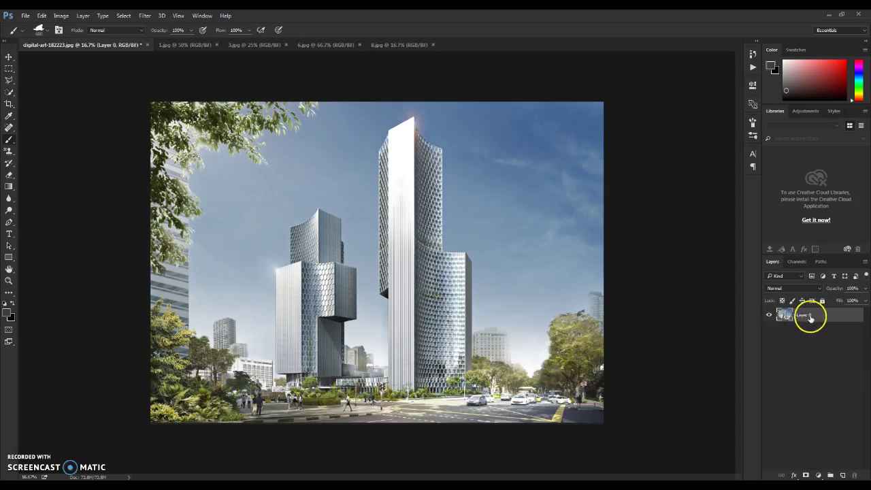
{"action": "key", "text": "Return"}
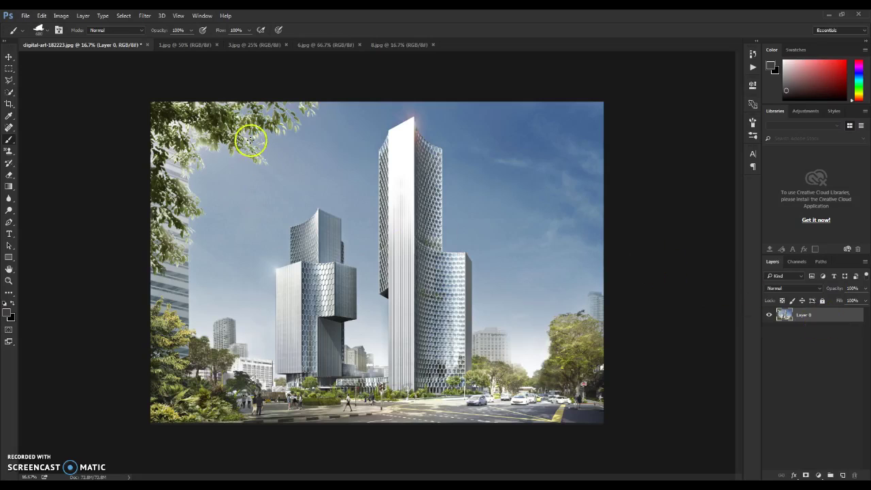
Turn Layer 0 back into the photo's Background layer.
{"action": "left_click", "coordinate": [83, 15]}
{"action": "mouse_move", "coordinate": [153, 26]}
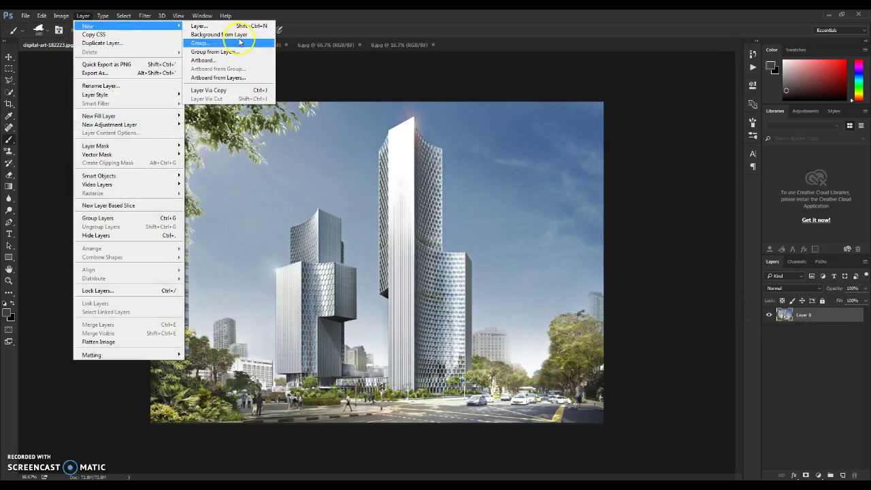
{"action": "left_click", "coordinate": [228, 34]}
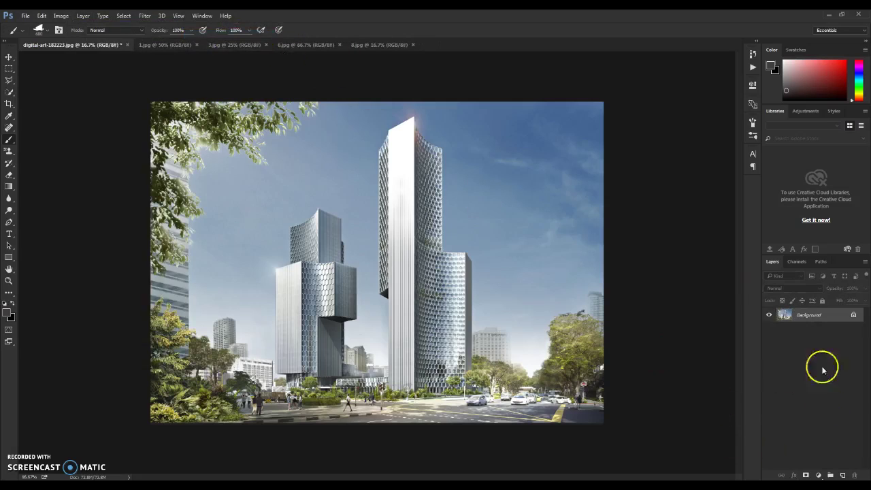
Create a new layer above the Background and name it brush.
{"action": "left_click", "coordinate": [843, 475]}
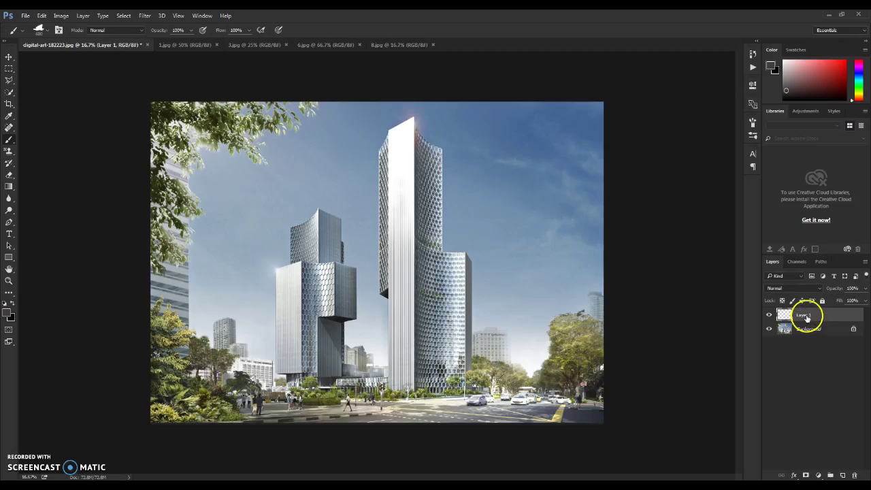
{"action": "key", "text": "Return"}
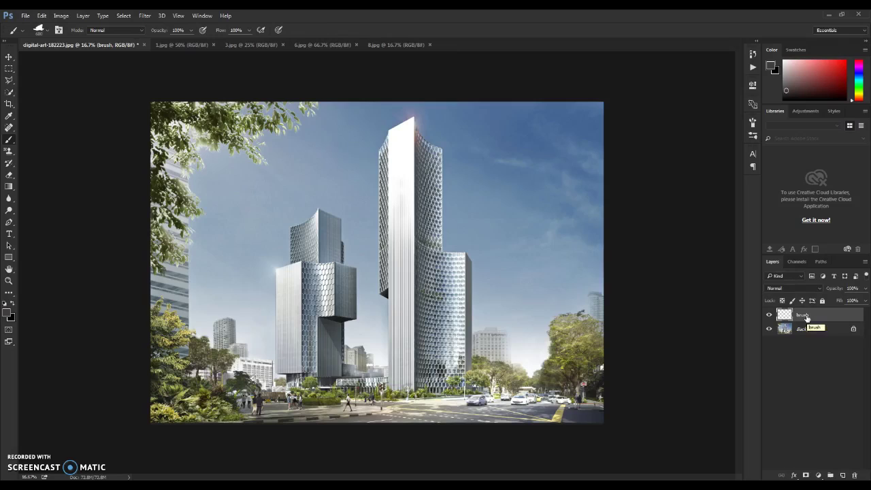
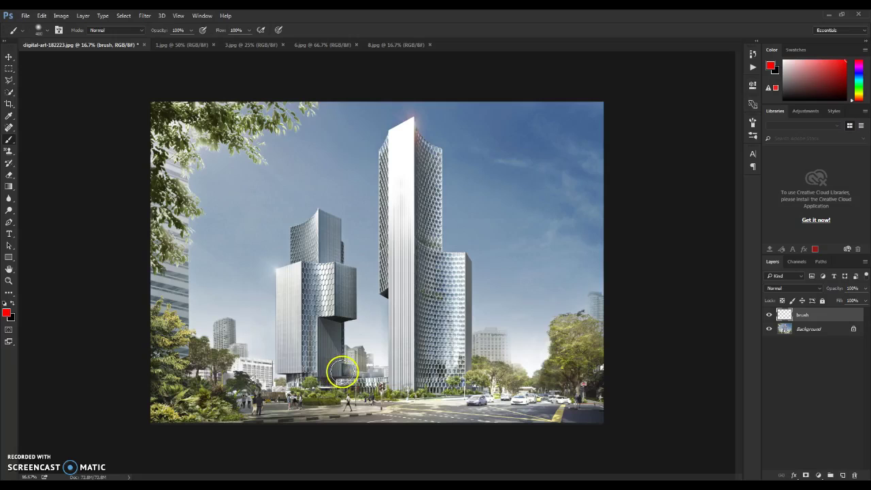
Paint over both towers and the street-level strip around their bases on the brush layer with a soft red brush.
{"action": "scroll", "coordinate": [337, 371], "scroll_direction": "up", "scroll_amount": 1}
{"action": "mouse_move", "coordinate": [304, 379]}
{"action": "left_mouse_down"}
{"action": "mouse_move", "coordinate": [308, 302]}
{"action": "mouse_move", "coordinate": [294, 289]}
{"action": "mouse_move", "coordinate": [292, 302]}
{"action": "mouse_move", "coordinate": [313, 277]}
{"action": "mouse_move", "coordinate": [315, 222]}
{"action": "mouse_move", "coordinate": [303, 219]}
{"action": "mouse_move", "coordinate": [313, 201]}
{"action": "mouse_move", "coordinate": [280, 222]}
{"action": "mouse_move", "coordinate": [284, 292]}
{"action": "mouse_move", "coordinate": [283, 272]}
{"action": "mouse_move", "coordinate": [274, 276]}
{"action": "mouse_move", "coordinate": [274, 311]}
{"action": "mouse_move", "coordinate": [263, 265]}
{"action": "mouse_move", "coordinate": [263, 394]}
{"action": "mouse_move", "coordinate": [266, 369]}
{"action": "mouse_move", "coordinate": [277, 381]}
{"action": "mouse_move", "coordinate": [277, 406]}
{"action": "mouse_move", "coordinate": [317, 400]}
{"action": "mouse_move", "coordinate": [306, 315]}
{"action": "mouse_move", "coordinate": [324, 288]}
{"action": "mouse_move", "coordinate": [324, 322]}
{"action": "mouse_move", "coordinate": [338, 305]}
{"action": "mouse_move", "coordinate": [340, 270]}
{"action": "mouse_move", "coordinate": [326, 257]}
{"action": "mouse_move", "coordinate": [329, 202]}
{"action": "mouse_move", "coordinate": [311, 188]}
{"action": "mouse_move", "coordinate": [270, 213]}
{"action": "mouse_move", "coordinate": [270, 275]}
{"action": "left_mouse_up"}
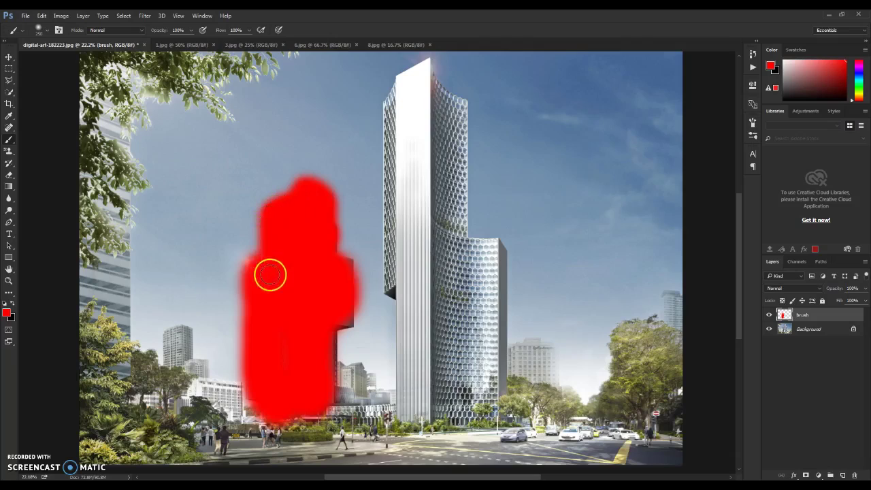
{"action": "mouse_move", "coordinate": [347, 323]}
{"action": "left_mouse_down"}
{"action": "mouse_move", "coordinate": [331, 196]}
{"action": "mouse_move", "coordinate": [352, 278]}
{"action": "mouse_move", "coordinate": [353, 264]}
{"action": "mouse_move", "coordinate": [348, 326]}
{"action": "mouse_move", "coordinate": [335, 329]}
{"action": "mouse_move", "coordinate": [329, 394]}
{"action": "mouse_move", "coordinate": [338, 400]}
{"action": "mouse_move", "coordinate": [329, 404]}
{"action": "mouse_move", "coordinate": [428, 424]}
{"action": "mouse_move", "coordinate": [537, 408]}
{"action": "mouse_move", "coordinate": [518, 390]}
{"action": "mouse_move", "coordinate": [542, 404]}
{"action": "mouse_move", "coordinate": [547, 411]}
{"action": "mouse_move", "coordinate": [535, 415]}
{"action": "mouse_move", "coordinate": [562, 410]}
{"action": "mouse_move", "coordinate": [540, 397]}
{"action": "mouse_move", "coordinate": [574, 404]}
{"action": "mouse_move", "coordinate": [511, 386]}
{"action": "mouse_move", "coordinate": [480, 415]}
{"action": "mouse_move", "coordinate": [468, 385]}
{"action": "mouse_move", "coordinate": [422, 382]}
{"action": "left_mouse_up"}
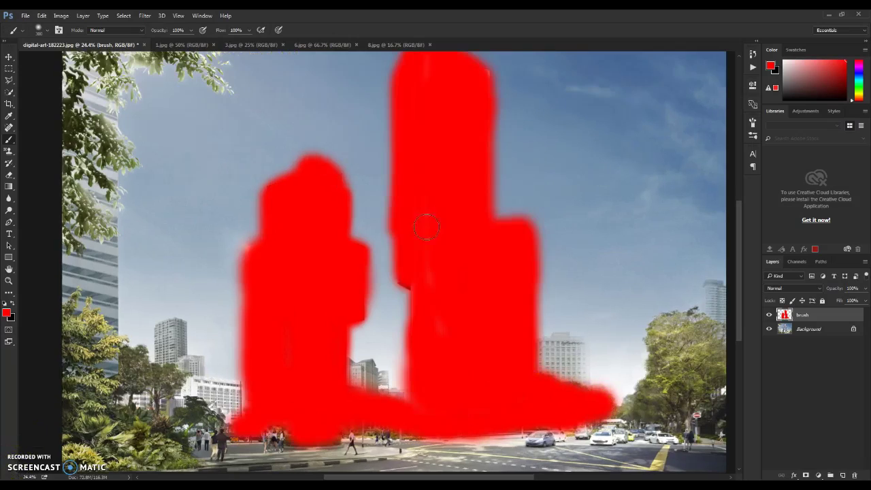
Play the Architect action on the painted photo, with the Move tool active, and collapse the Actions panel.
{"action": "left_click", "coordinate": [17, 57]}
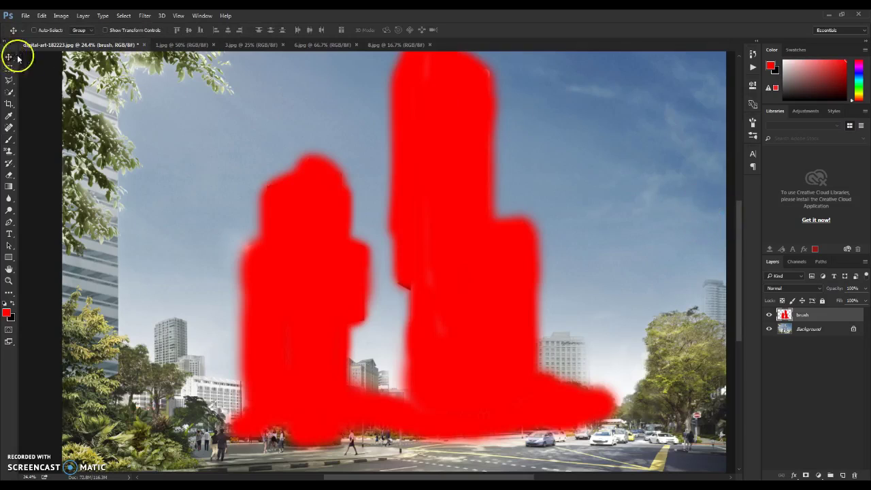
{"action": "left_click", "coordinate": [754, 68]}
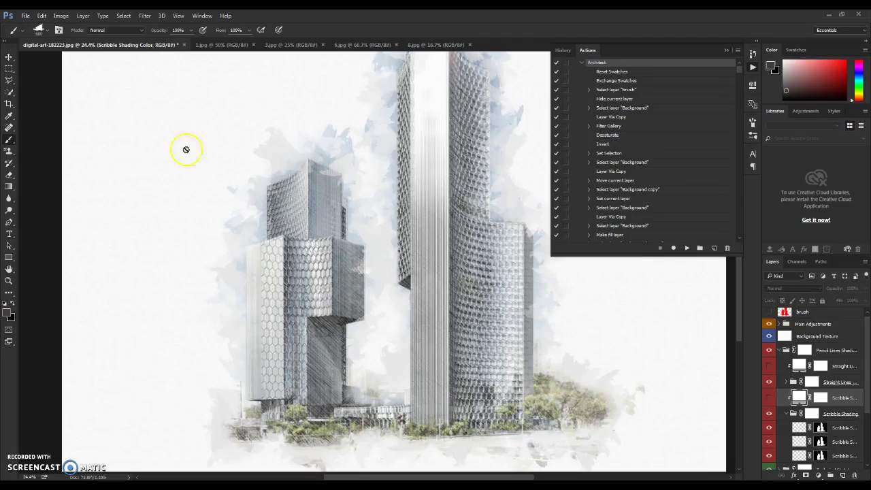
{"action": "left_click", "coordinate": [10, 57]}
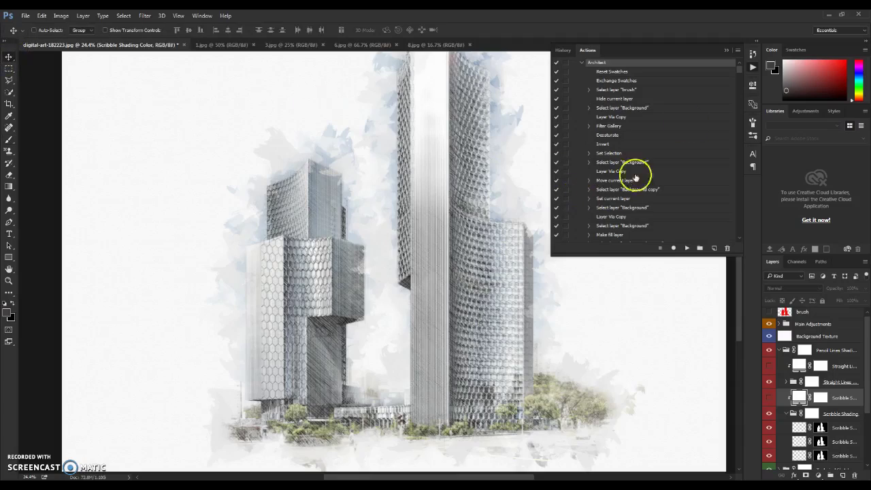
{"action": "left_click", "coordinate": [727, 51]}
Examine the sketch effect up close on both towers' facades, the trees at their bases and the paint edges.
{"action": "scroll", "coordinate": [461, 295], "scroll_direction": "down", "scroll_amount": 3}
{"action": "scroll", "coordinate": [449, 307], "scroll_direction": "up", "scroll_amount": 4}
{"action": "scroll", "coordinate": [364, 344], "scroll_direction": "up", "scroll_amount": 5}
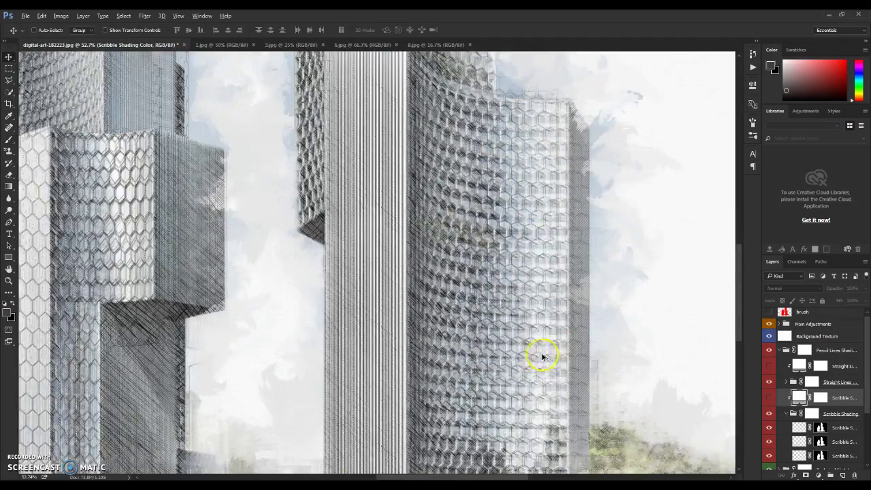
{"action": "scroll", "coordinate": [486, 334], "scroll_direction": "down", "scroll_amount": 6}
{"action": "scroll", "coordinate": [307, 351], "scroll_direction": "up", "scroll_amount": 3}
{"action": "scroll", "coordinate": [315, 350], "scroll_direction": "up", "scroll_amount": 4}
{"action": "scroll", "coordinate": [342, 349], "scroll_direction": "down", "scroll_amount": 5}
{"action": "scroll", "coordinate": [486, 307], "scroll_direction": "up", "scroll_amount": 4}
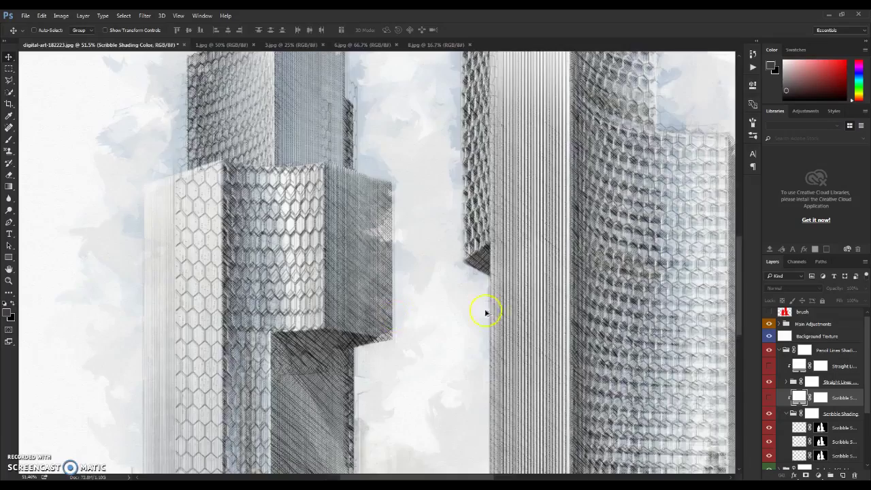
{"action": "scroll", "coordinate": [277, 325], "scroll_direction": "down", "scroll_amount": 6}
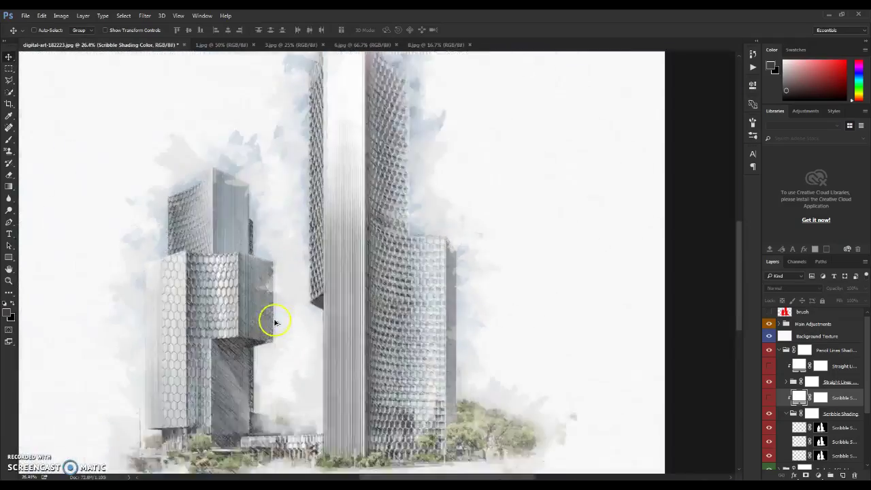
{"action": "scroll", "coordinate": [369, 347], "scroll_direction": "up", "scroll_amount": 4}
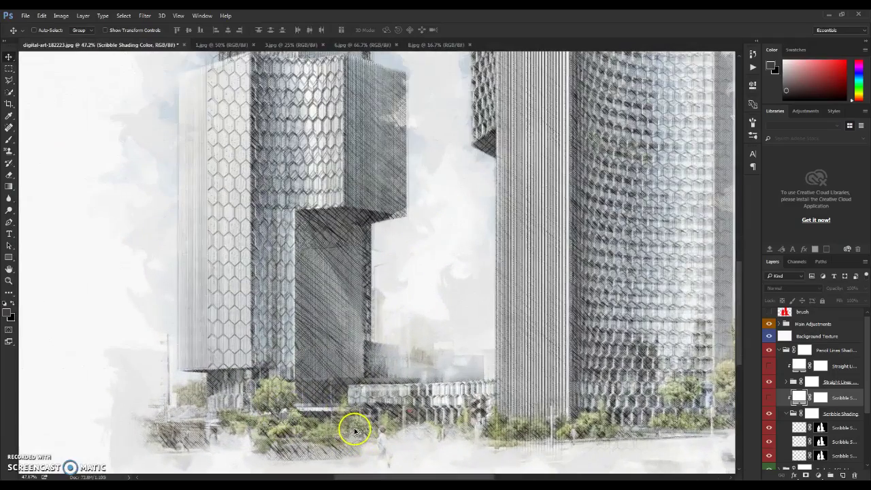
{"action": "left_click_drag", "start_coordinate": [465, 355], "coordinate": [402, 366]}
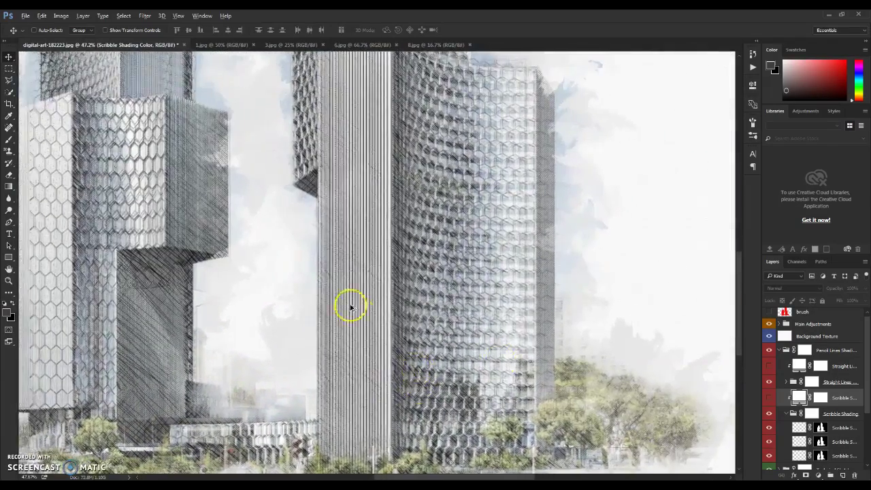
{"action": "scroll", "coordinate": [350, 309], "scroll_direction": "down", "scroll_amount": 4}
{"action": "scroll", "coordinate": [265, 292], "scroll_direction": "up", "scroll_amount": 2}
Collapse the Pencil Lines Shading and Background Layers groups and select the Main Adjustments group.
{"action": "scroll", "coordinate": [831, 385], "scroll_direction": "down", "scroll_amount": 3}
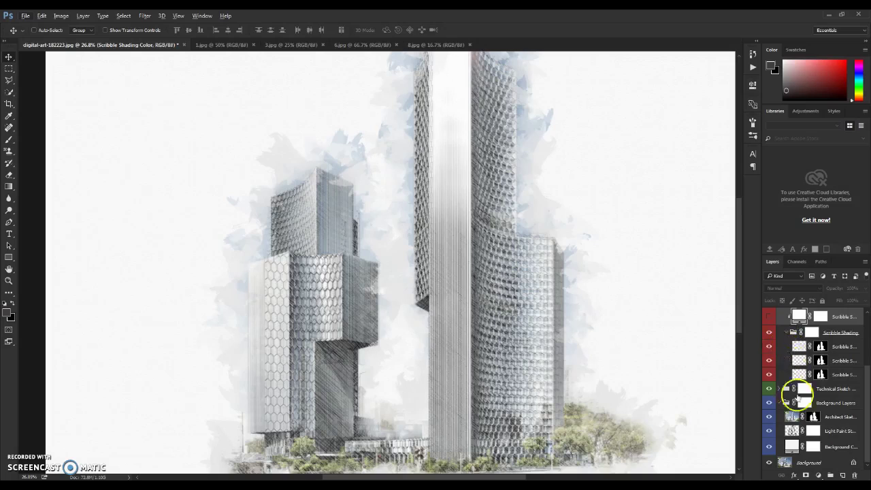
{"action": "scroll", "coordinate": [799, 396], "scroll_direction": "up", "scroll_amount": 3}
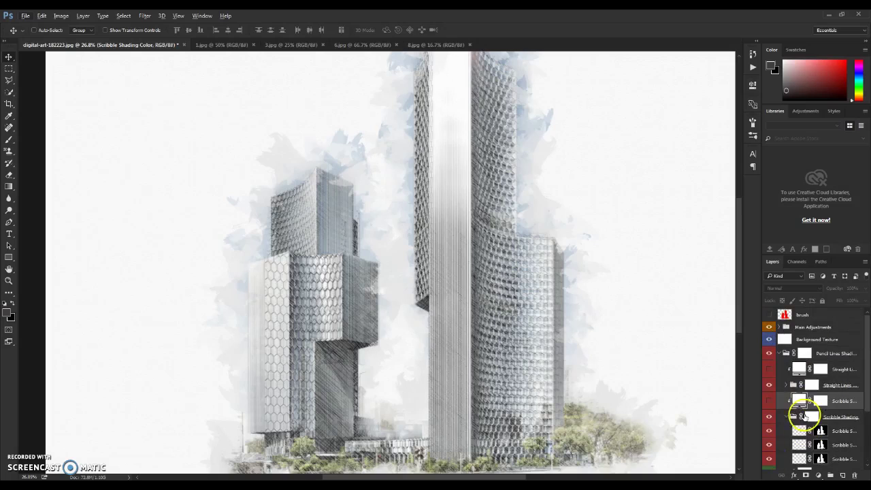
{"action": "left_click", "coordinate": [780, 354]}
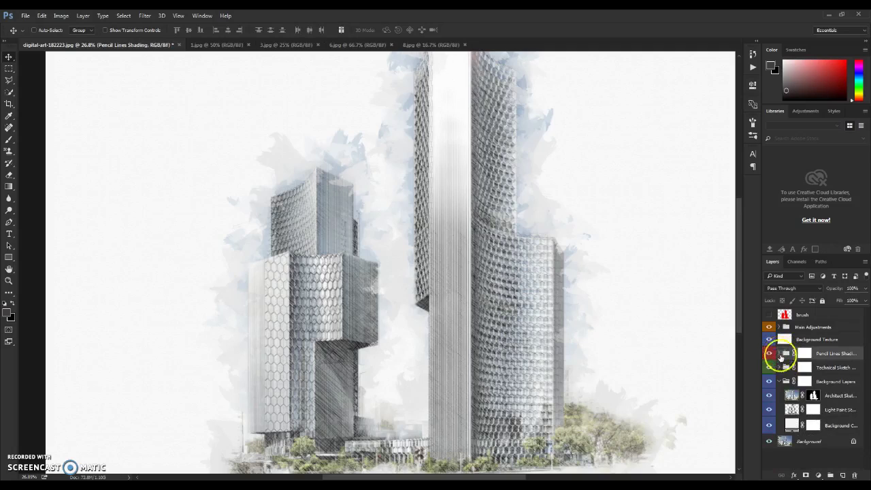
{"action": "left_click", "coordinate": [779, 382]}
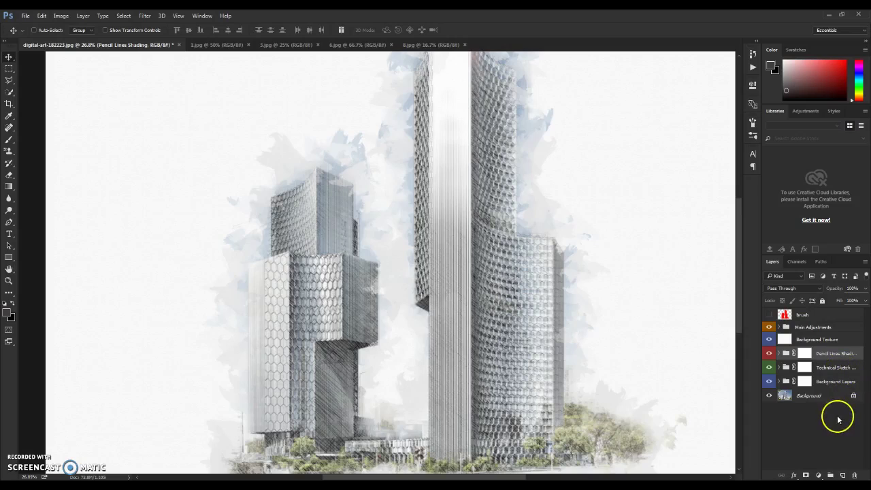
{"action": "left_click", "coordinate": [817, 330]}
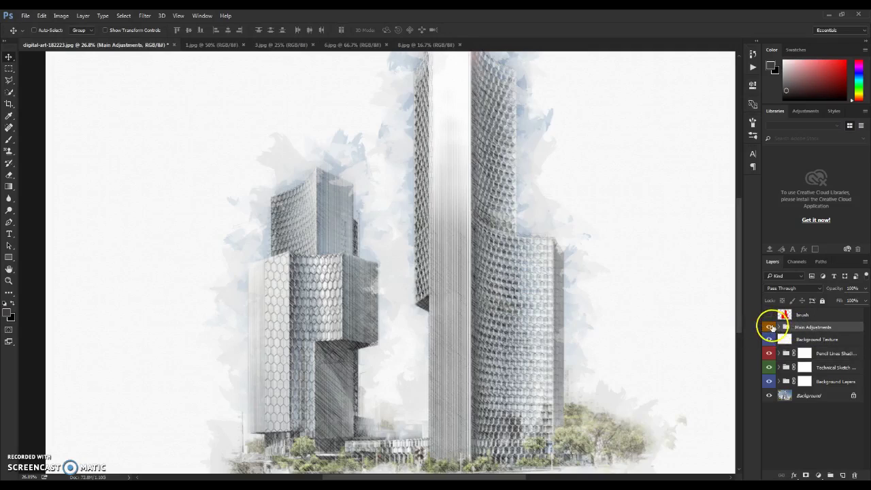
Compare the image with the Main Adjustments group hidden and shown.
{"action": "left_click", "coordinate": [770, 328]}
{"action": "left_click", "coordinate": [770, 327]}
{"action": "left_click", "coordinate": [770, 328]}
{"action": "left_click", "coordinate": [770, 327]}
{"action": "left_click", "coordinate": [769, 328]}
{"action": "left_click", "coordinate": [770, 327]}
{"action": "left_click", "coordinate": [770, 328]}
Select the Background Texture layer and compare the paper texture hidden and shown up close beside the shorter tower.
{"action": "left_click", "coordinate": [791, 339]}
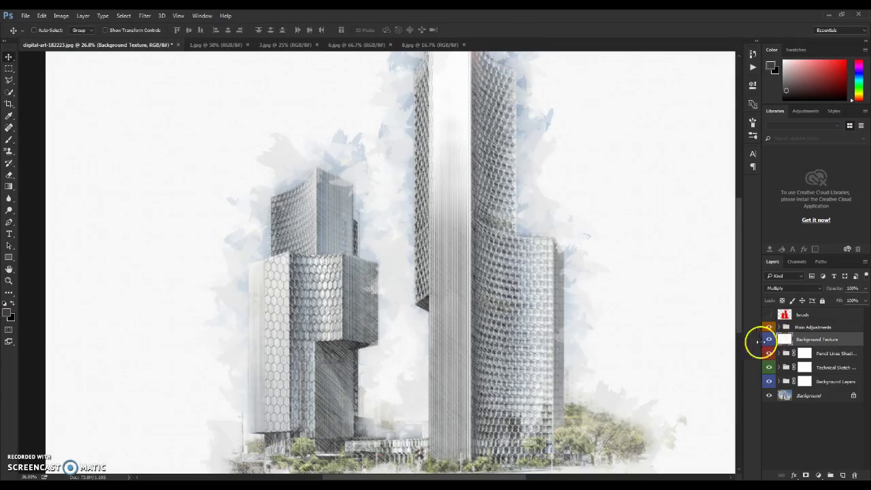
{"action": "scroll", "coordinate": [282, 216], "scroll_direction": "up", "scroll_amount": 10}
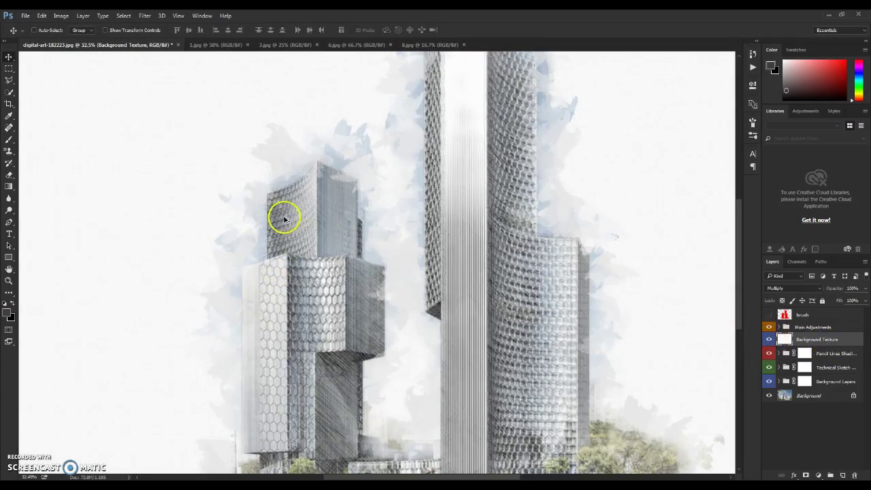
{"action": "scroll", "coordinate": [198, 221], "scroll_direction": "up", "scroll_amount": 3}
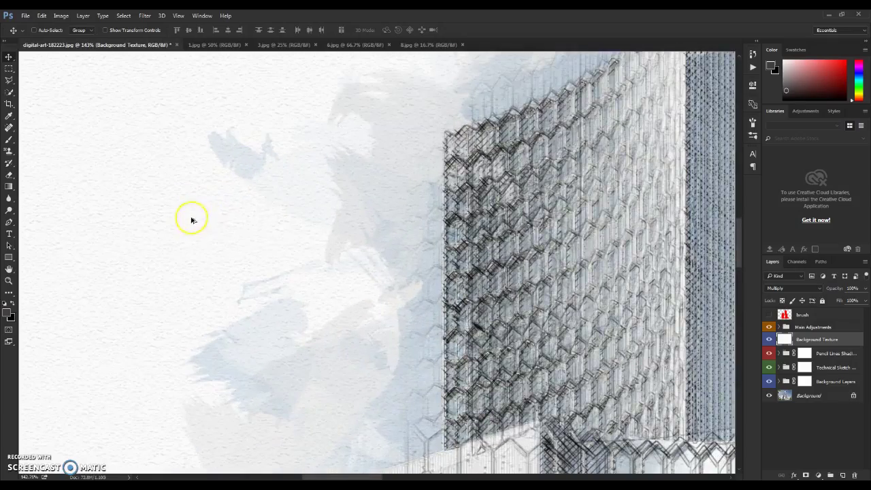
{"action": "left_click", "coordinate": [770, 339]}
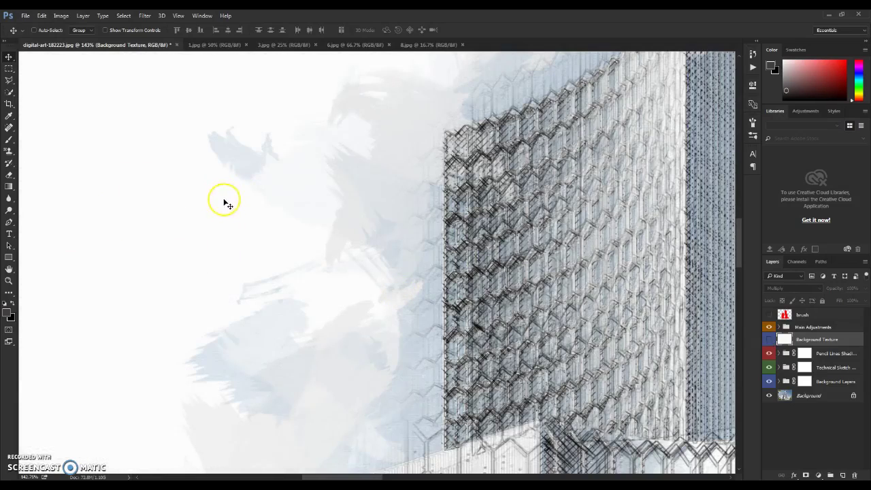
{"action": "left_click", "coordinate": [770, 339]}
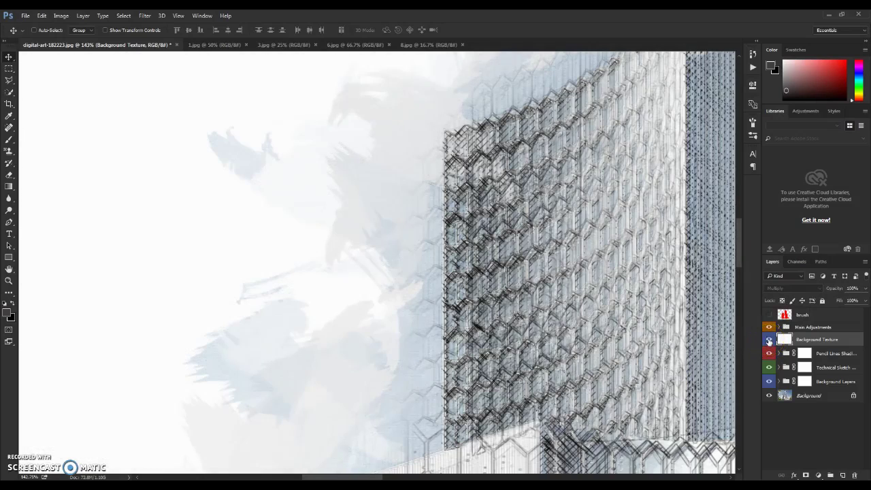
{"action": "scroll", "coordinate": [561, 315], "scroll_direction": "down", "scroll_amount": 5}
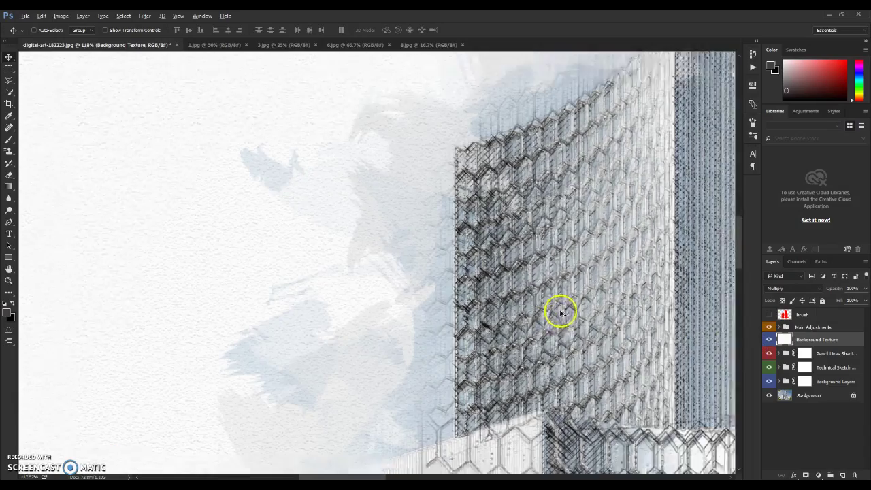
{"action": "scroll", "coordinate": [555, 310], "scroll_direction": "down", "scroll_amount": 3}
{"action": "scroll", "coordinate": [347, 265], "scroll_direction": "up", "scroll_amount": 2}
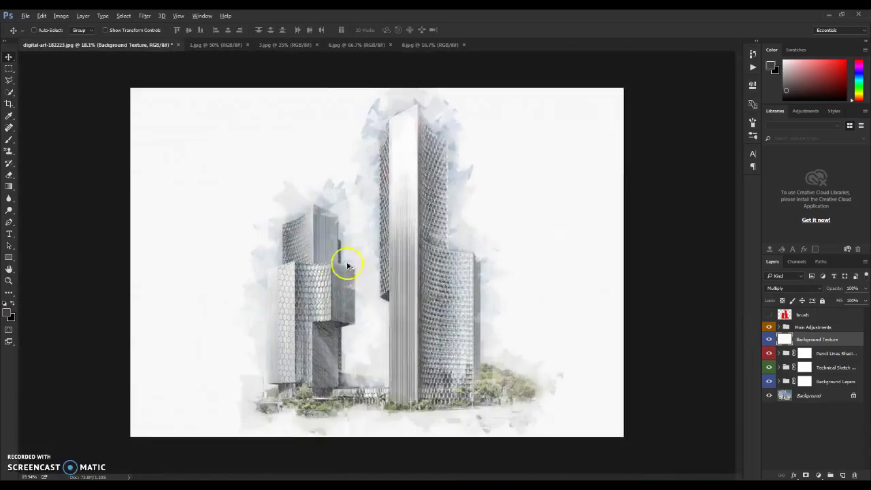
{"action": "scroll", "coordinate": [348, 284], "scroll_direction": "up", "scroll_amount": 1}
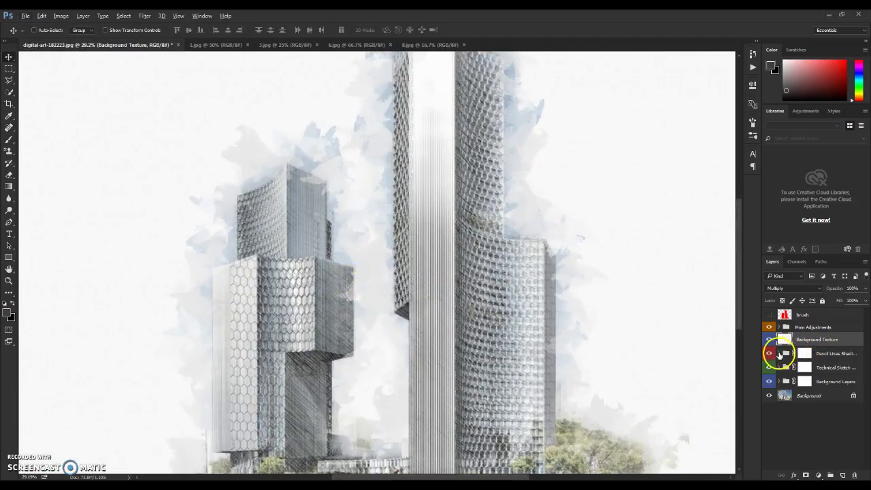
Select the Pencil Lines Shading group and compare the towers with its shading hidden and shown, including the shorter tower's overhang up close.
{"action": "left_click", "coordinate": [842, 354]}
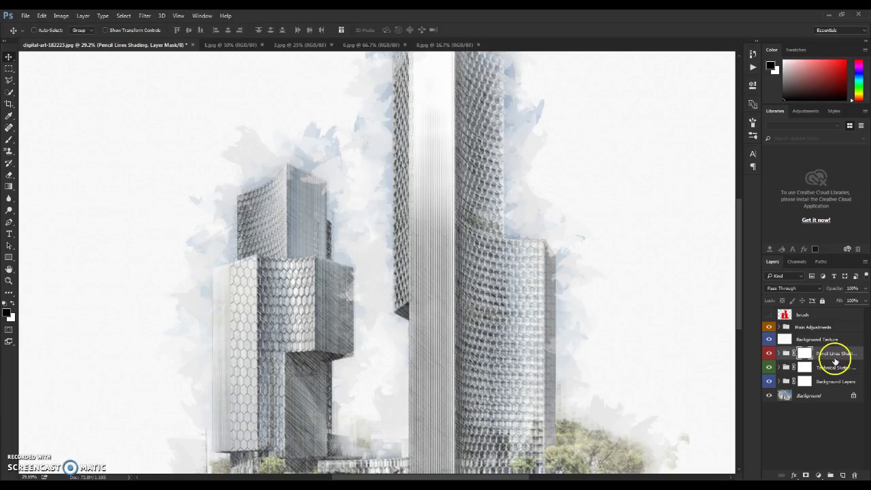
{"action": "left_click", "coordinate": [769, 354]}
{"action": "left_click", "coordinate": [769, 354]}
{"action": "left_click", "coordinate": [769, 354]}
{"action": "left_click", "coordinate": [768, 354]}
{"action": "scroll", "coordinate": [249, 411], "scroll_direction": "up", "scroll_amount": 5}
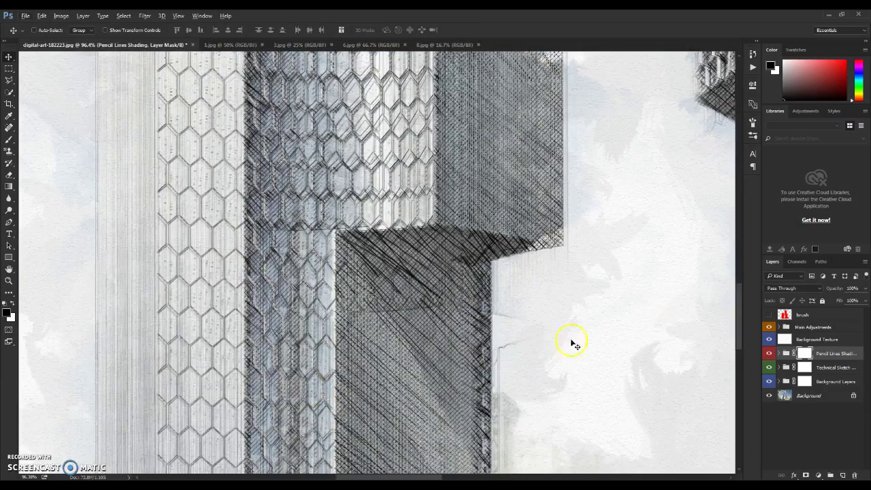
{"action": "left_click", "coordinate": [769, 354]}
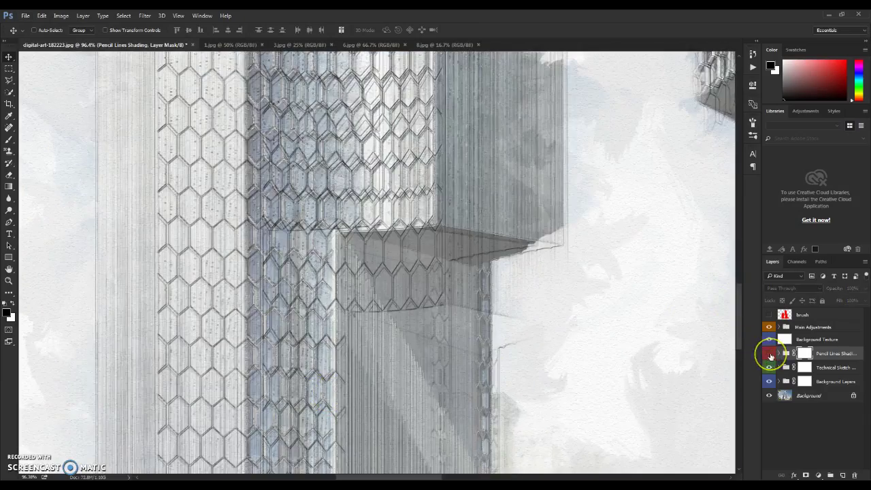
{"action": "left_click", "coordinate": [769, 354]}
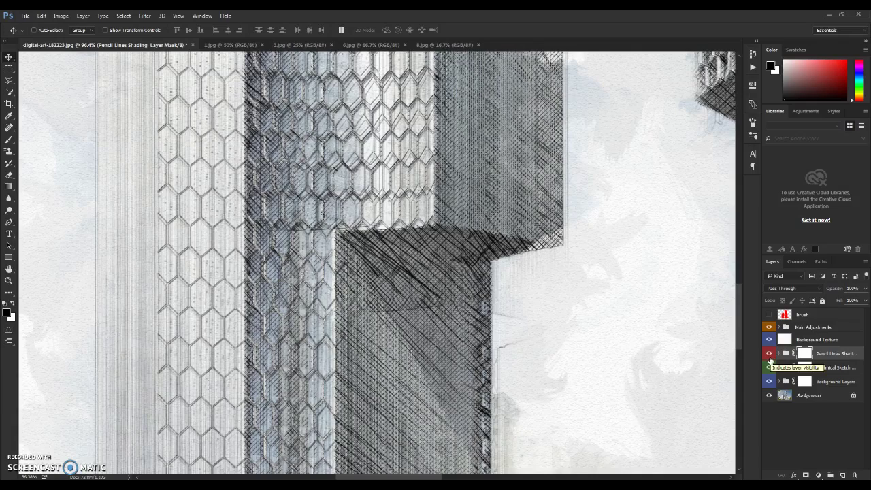
{"action": "left_click", "coordinate": [769, 354]}
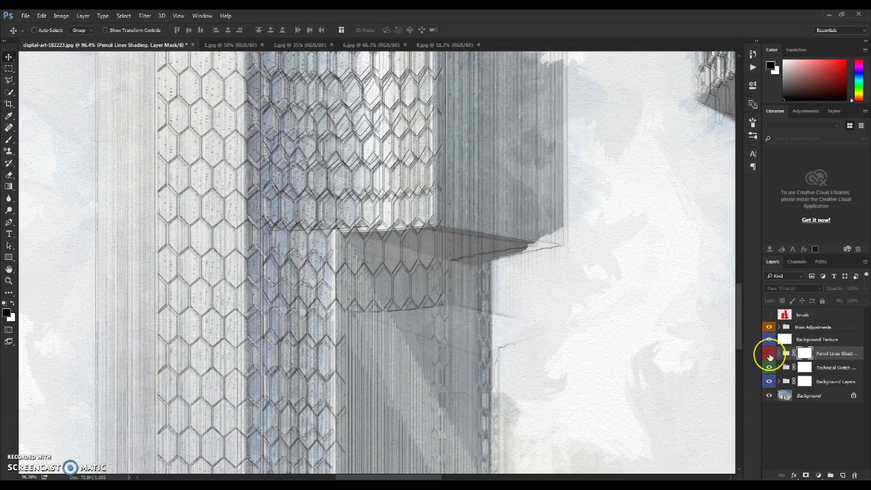
{"action": "left_click", "coordinate": [769, 354]}
{"action": "left_click", "coordinate": [771, 356]}
Examine the pencil hatching on the shorter tower's overhang and shaded facade at several magnifications.
{"action": "scroll", "coordinate": [500, 288], "scroll_direction": "down", "scroll_amount": 5}
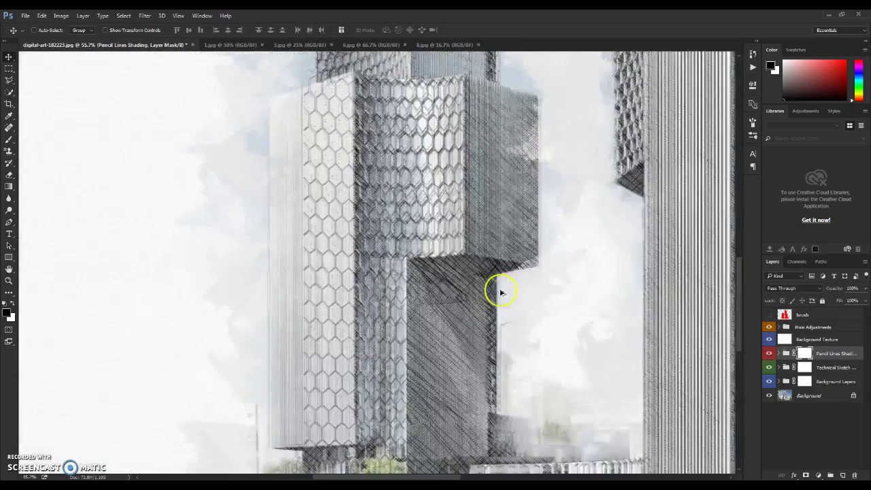
{"action": "scroll", "coordinate": [335, 368], "scroll_direction": "up", "scroll_amount": 6}
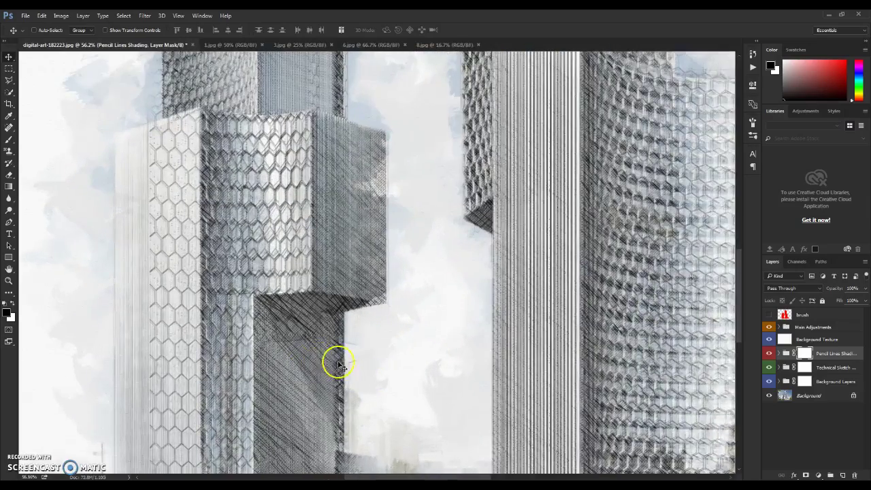
{"action": "scroll", "coordinate": [303, 312], "scroll_direction": "up", "scroll_amount": 2}
{"action": "scroll", "coordinate": [286, 303], "scroll_direction": "up", "scroll_amount": 1}
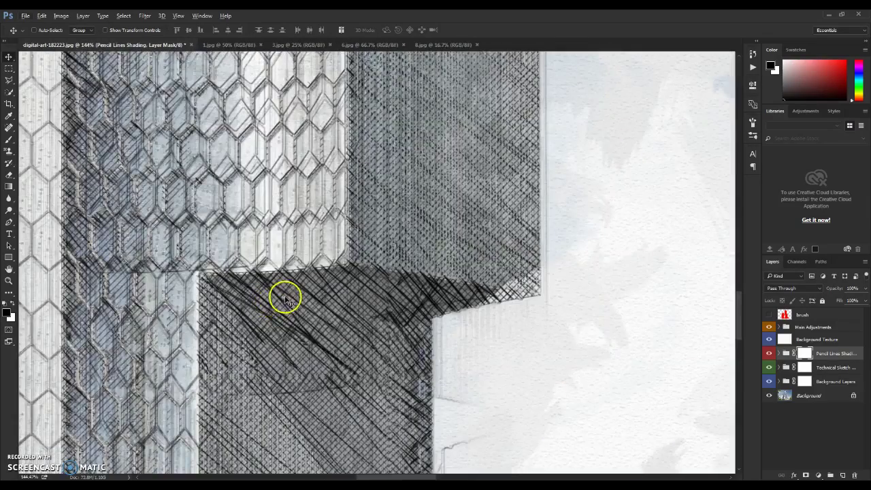
{"action": "scroll", "coordinate": [377, 307], "scroll_direction": "down", "scroll_amount": 3}
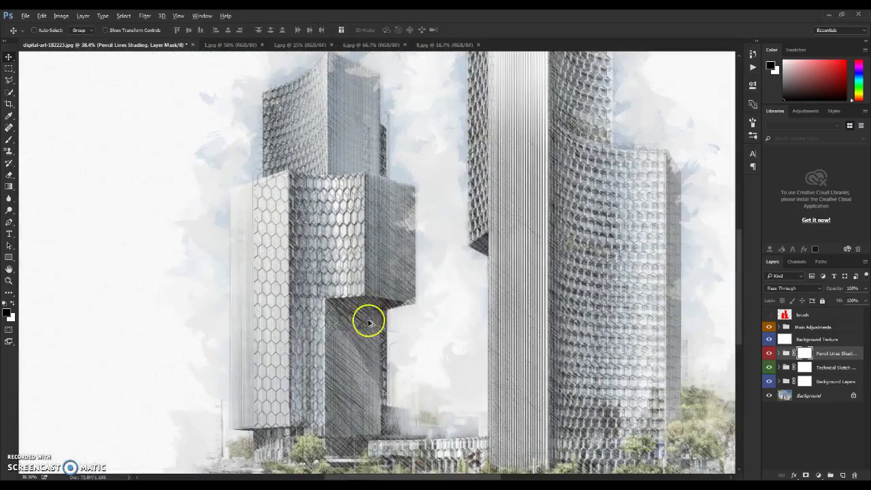
{"action": "scroll", "coordinate": [367, 320], "scroll_direction": "down", "scroll_amount": 3}
{"action": "scroll", "coordinate": [402, 351], "scroll_direction": "up", "scroll_amount": 5}
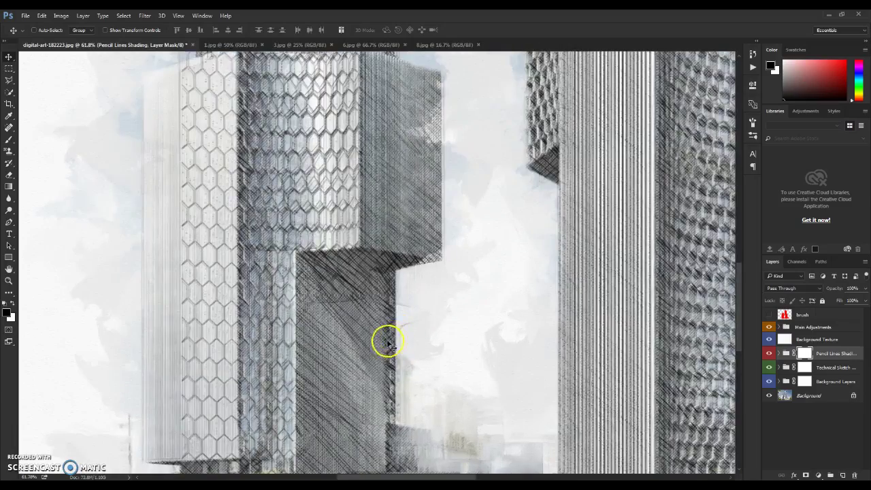
{"action": "scroll", "coordinate": [387, 343], "scroll_direction": "up", "scroll_amount": 1}
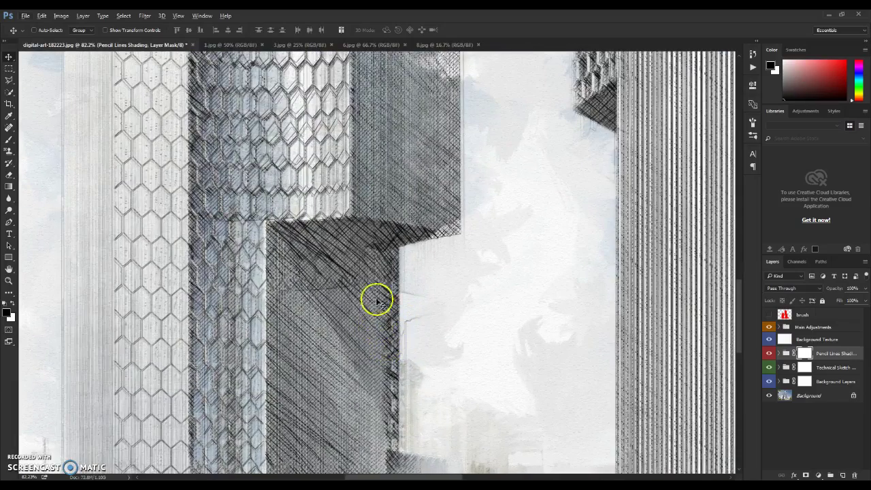
{"action": "scroll", "coordinate": [368, 278], "scroll_direction": "down", "scroll_amount": 2}
{"action": "scroll", "coordinate": [531, 309], "scroll_direction": "up", "scroll_amount": 1}
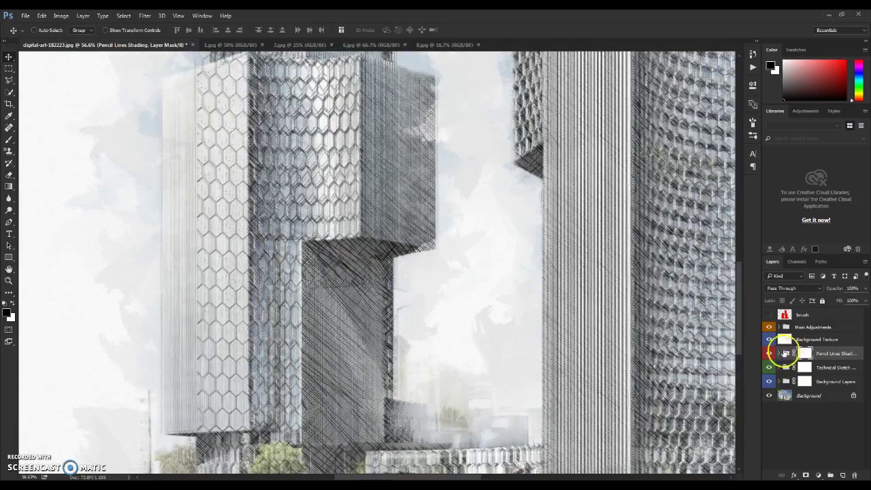
Expand the Pencil Lines Shading group, select the Straight Lines Shading Color layer, and compare the straight lines group hidden and shown.
{"action": "left_click", "coordinate": [780, 353]}
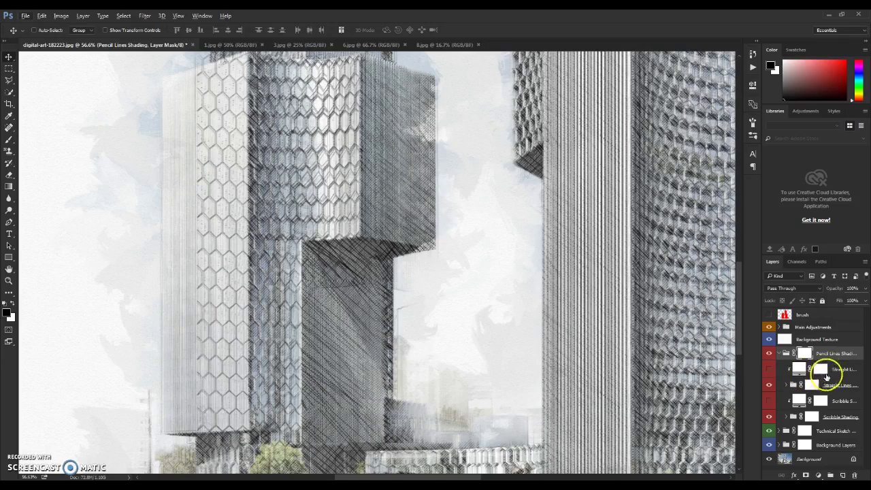
{"action": "left_click", "coordinate": [840, 369]}
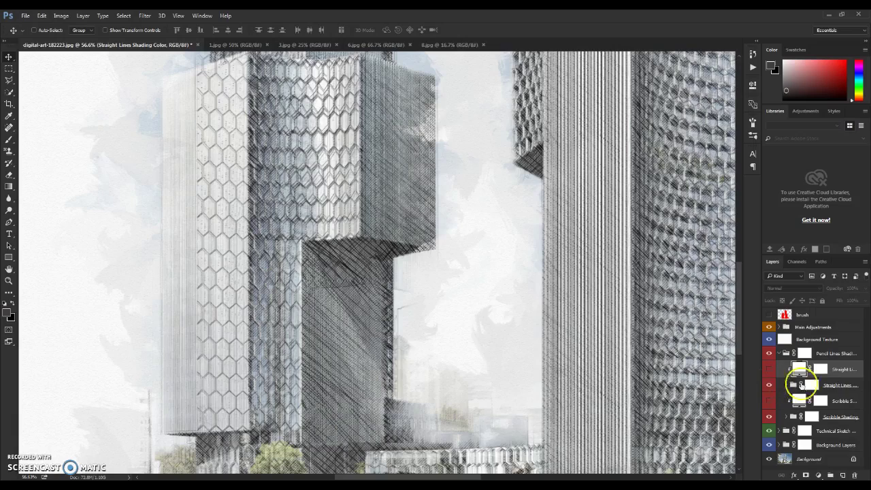
{"action": "left_click", "coordinate": [769, 386]}
{"action": "left_click", "coordinate": [770, 386]}
{"action": "scroll", "coordinate": [417, 395], "scroll_direction": "up", "scroll_amount": 5}
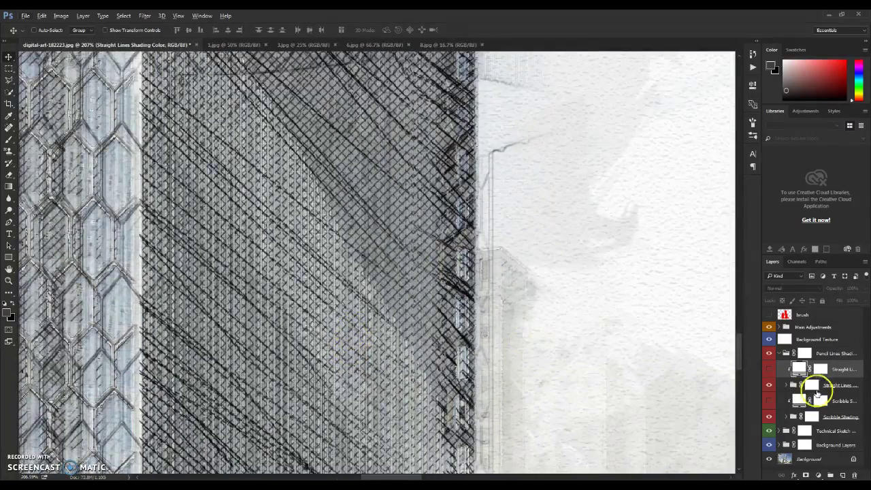
{"action": "left_click", "coordinate": [770, 386]}
{"action": "left_click", "coordinate": [769, 385]}
Compare the shorter tower's shaded facade with the Scribble Shading group hidden and shown.
{"action": "left_click", "coordinate": [770, 416]}
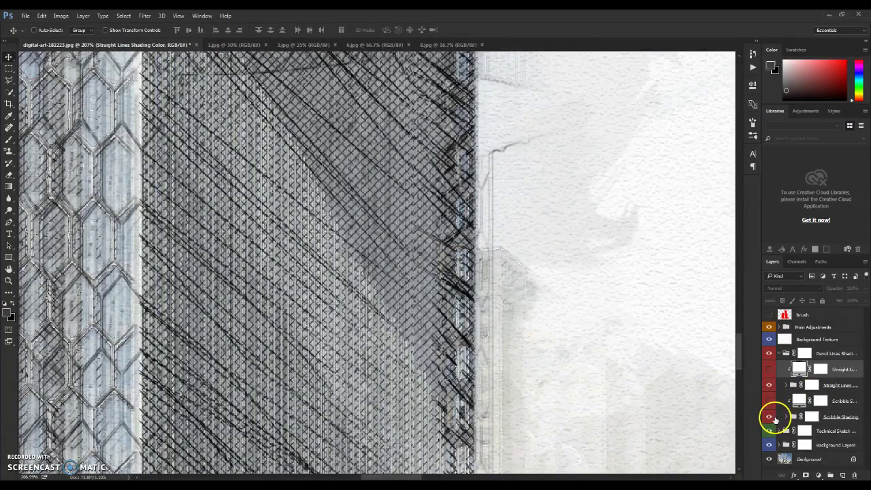
{"action": "left_click", "coordinate": [769, 417]}
{"action": "left_click", "coordinate": [769, 417]}
{"action": "scroll", "coordinate": [374, 325], "scroll_direction": "down", "scroll_amount": 3}
{"action": "scroll", "coordinate": [368, 312], "scroll_direction": "up", "scroll_amount": 2}
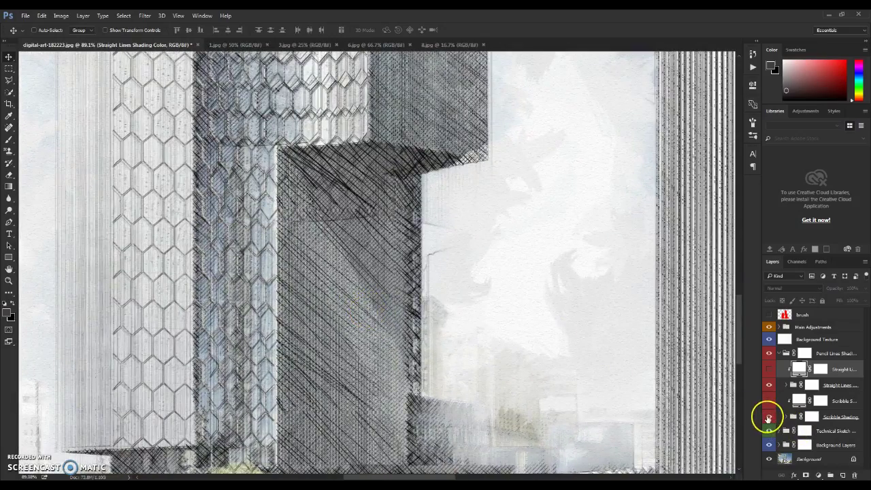
Inspect the straight lines group hidden and shown with Scribble Shading turned off, and restore Scribble Shading.
{"action": "left_click", "coordinate": [770, 417]}
{"action": "left_click", "coordinate": [769, 417]}
{"action": "left_click", "coordinate": [769, 417]}
{"action": "scroll", "coordinate": [357, 272], "scroll_direction": "up", "scroll_amount": 5}
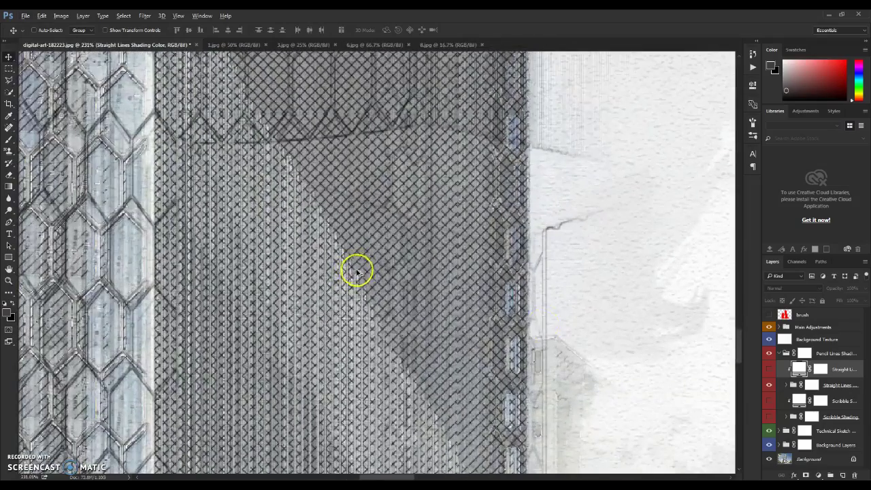
{"action": "left_click", "coordinate": [769, 386]}
{"action": "left_click", "coordinate": [769, 385]}
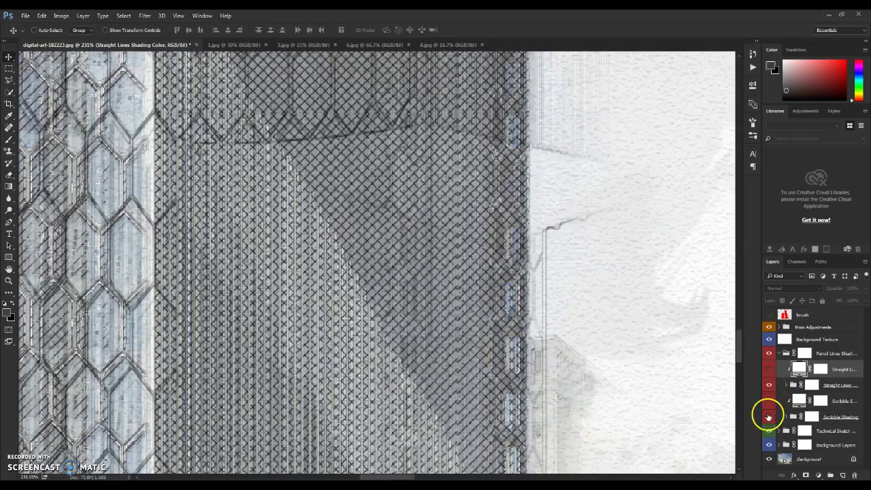
{"action": "left_click", "coordinate": [769, 416]}
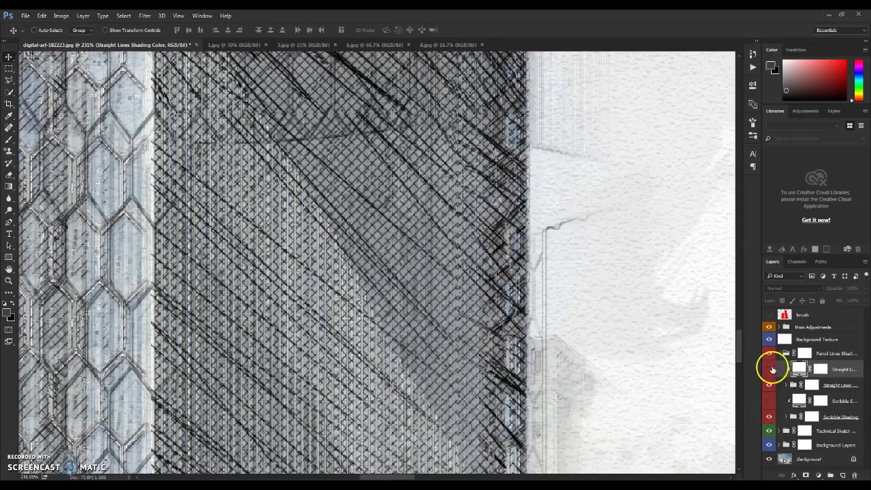
Show the Straight Lines Shading Color layer and examine its effect on the hatching of the shorter tower.
{"action": "left_click", "coordinate": [769, 369]}
{"action": "scroll", "coordinate": [394, 320], "scroll_direction": "down", "scroll_amount": 8}
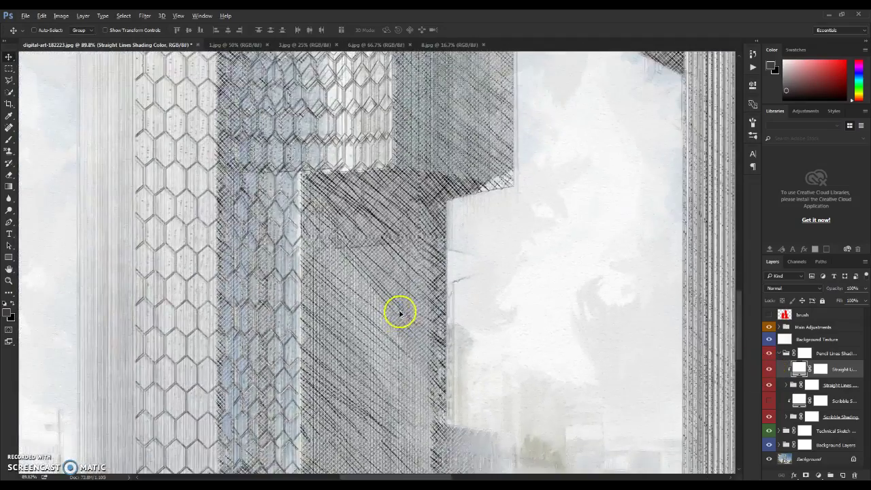
{"action": "scroll", "coordinate": [416, 298], "scroll_direction": "down", "scroll_amount": 2}
{"action": "scroll", "coordinate": [420, 297], "scroll_direction": "up", "scroll_amount": 8}
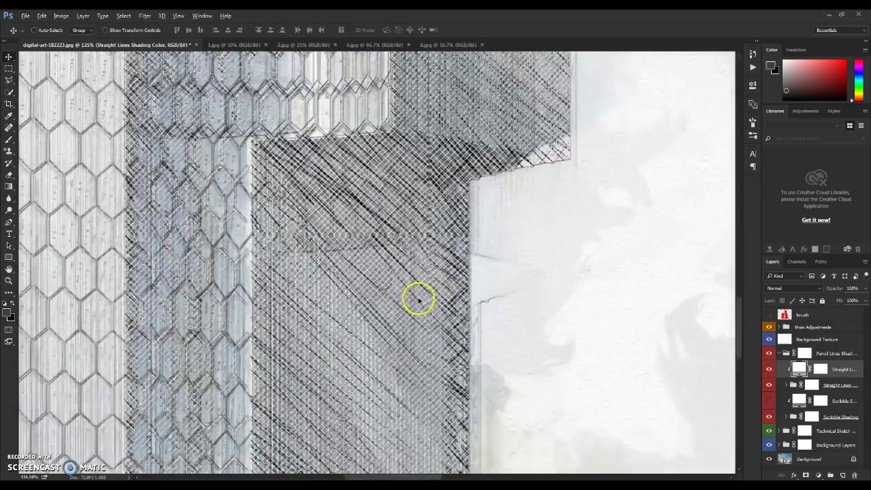
Set the Straight Lines Shading Color fill to blue #1f49c2 and examine the tinted hatching from afar and up close.
{"action": "double_click", "coordinate": [799, 368]}
{"action": "mouse_move", "coordinate": [642, 200]}
{"action": "left_mouse_down"}
{"action": "mouse_move", "coordinate": [715, 187]}
{"action": "mouse_move", "coordinate": [694, 215]}
{"action": "mouse_move", "coordinate": [695, 195]}
{"action": "mouse_move", "coordinate": [649, 230]}
{"action": "left_mouse_up"}
{"action": "left_click", "coordinate": [569, 128]}
{"action": "mouse_move", "coordinate": [656, 185]}
{"action": "left_mouse_down"}
{"action": "mouse_move", "coordinate": [656, 200]}
{"action": "mouse_move", "coordinate": [731, 177]}
{"action": "left_mouse_up"}
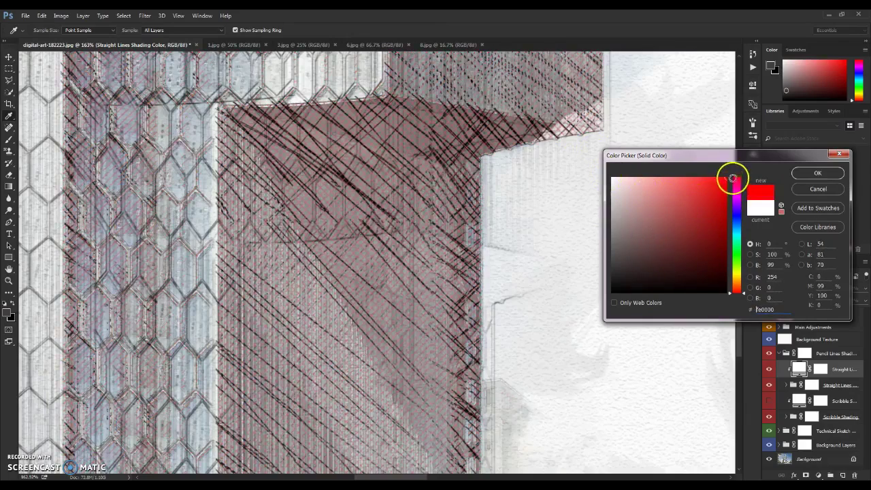
{"action": "left_click_drag", "start_coordinate": [748, 244], "coordinate": [748, 221]}
{"action": "left_click_drag", "start_coordinate": [719, 195], "coordinate": [708, 205]}
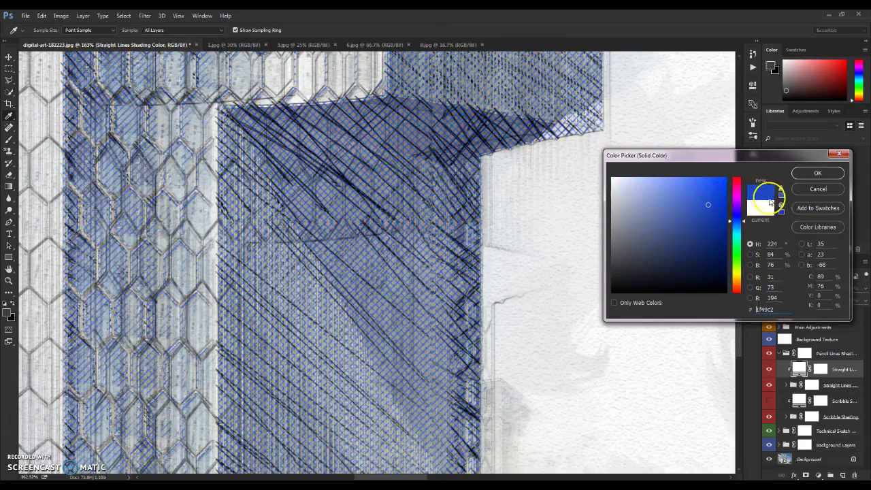
{"action": "left_click", "coordinate": [804, 176]}
{"action": "key", "text": "ctrl+0"}
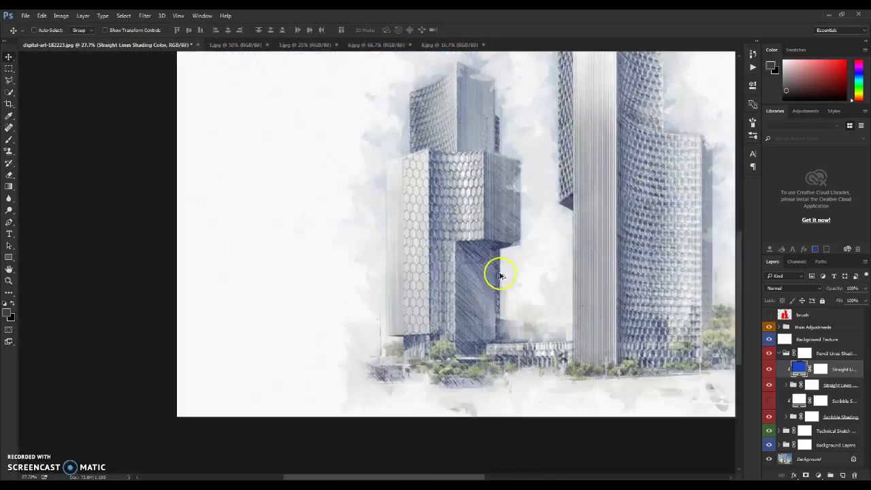
{"action": "mouse_move", "coordinate": [516, 268]}
{"action": "left_mouse_down"}
{"action": "mouse_move", "coordinate": [407, 298]}
{"action": "mouse_move", "coordinate": [214, 383]}
{"action": "mouse_move", "coordinate": [228, 363]}
{"action": "mouse_move", "coordinate": [439, 352]}
{"action": "left_mouse_up"}
Undo the blue fill color change and hide the Straight Lines Shading Color layer.
{"action": "left_click", "coordinate": [42, 16]}
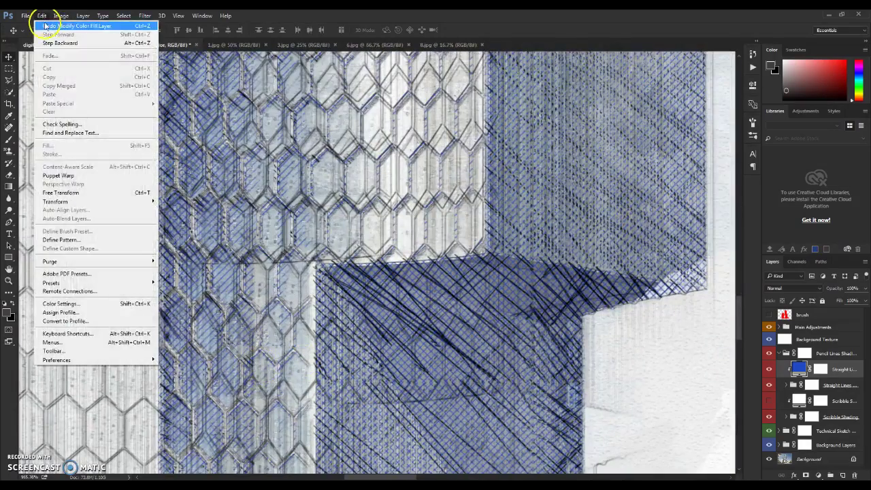
{"action": "left_click", "coordinate": [54, 31]}
{"action": "left_click", "coordinate": [769, 369]}
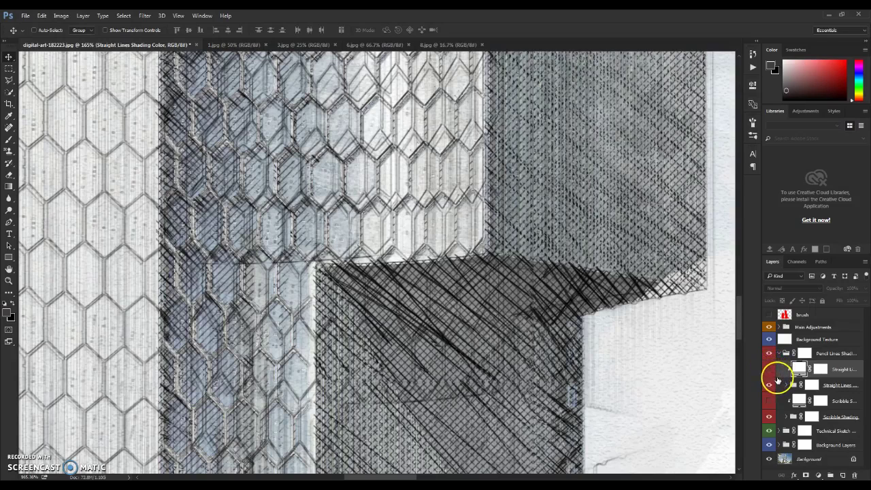
Preview the Straight Lines Shading Color layer, try a red #c12b2b fill on it, and leave the layer hidden.
{"action": "left_click", "coordinate": [770, 369]}
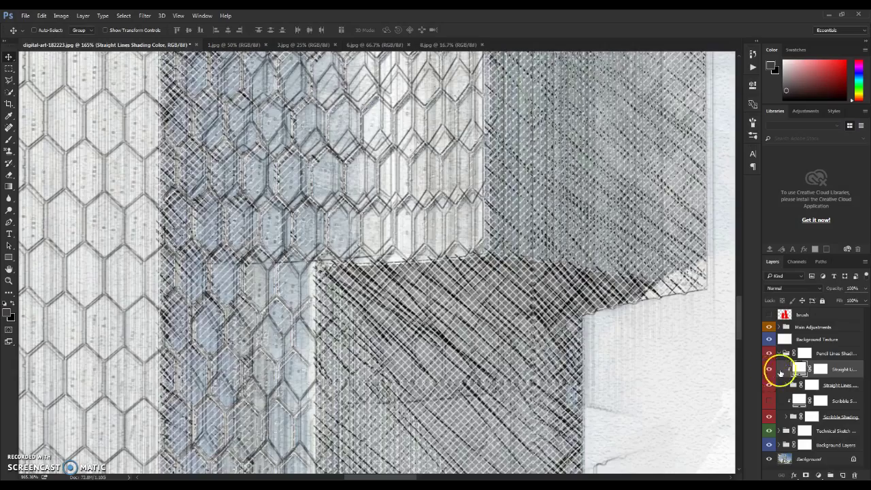
{"action": "left_click", "coordinate": [770, 370]}
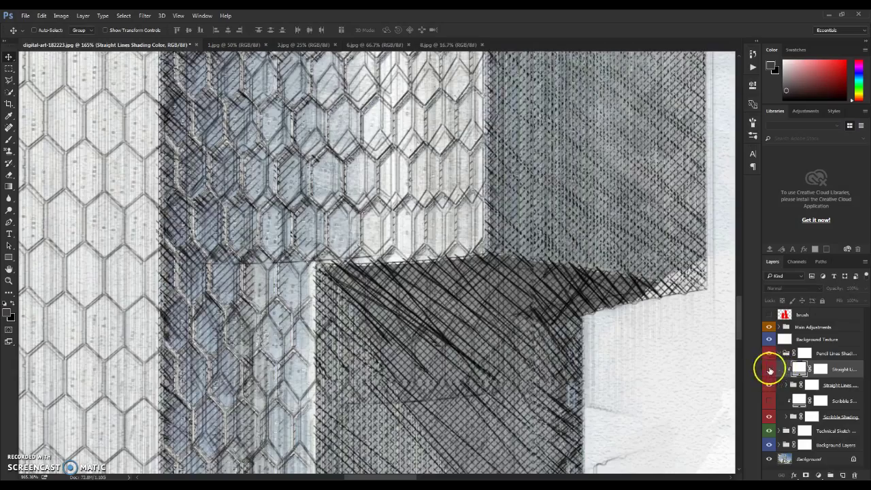
{"action": "left_click", "coordinate": [770, 370]}
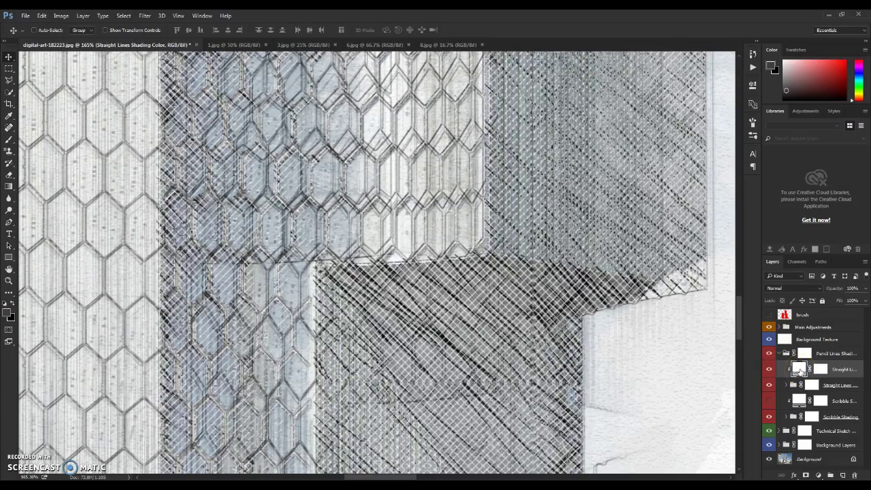
{"action": "double_click", "coordinate": [800, 370]}
{"action": "left_click", "coordinate": [701, 205]}
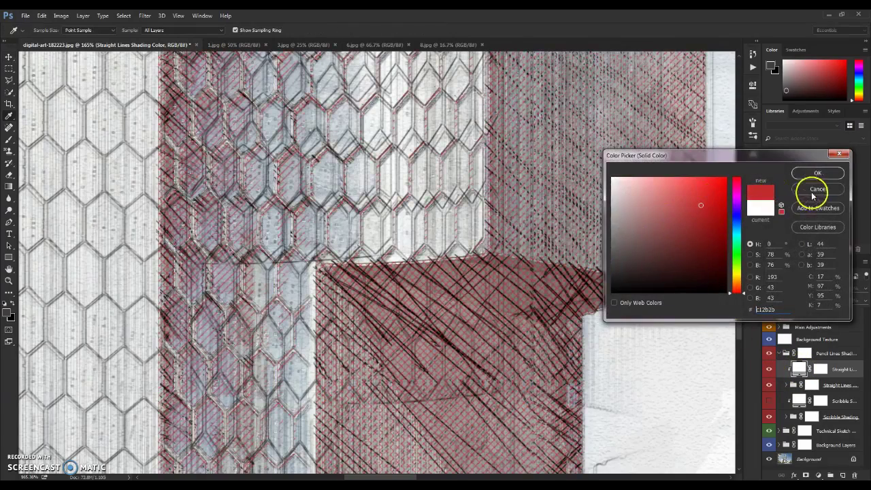
{"action": "left_click", "coordinate": [818, 173]}
{"action": "left_click", "coordinate": [770, 370]}
Show the Scribble Shading Color layer and try a different fill color on the scribble hatching.
{"action": "left_click", "coordinate": [770, 401]}
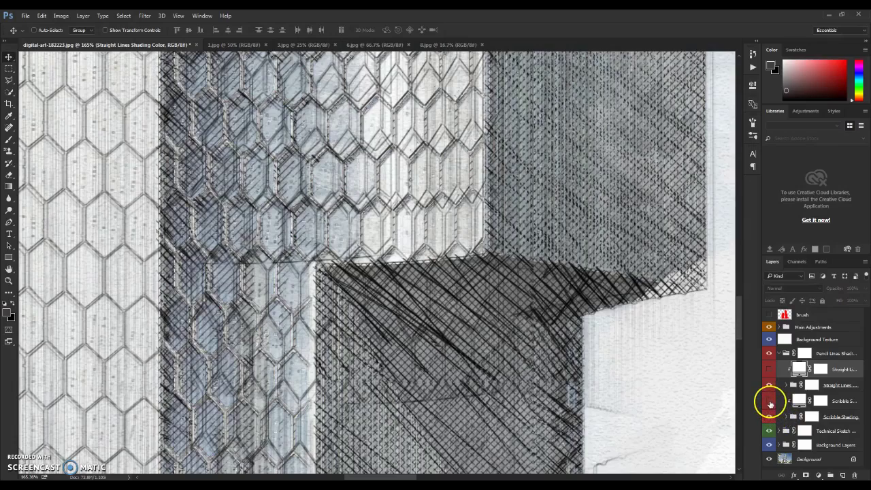
{"action": "left_click", "coordinate": [770, 401]}
{"action": "double_click", "coordinate": [799, 401]}
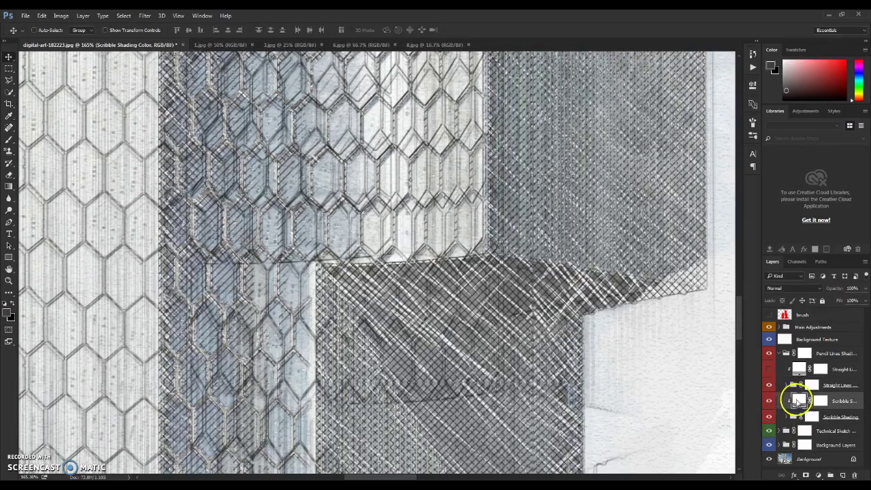
{"action": "left_click", "coordinate": [740, 231]}
{"action": "left_click_drag", "start_coordinate": [719, 175], "coordinate": [706, 202]}
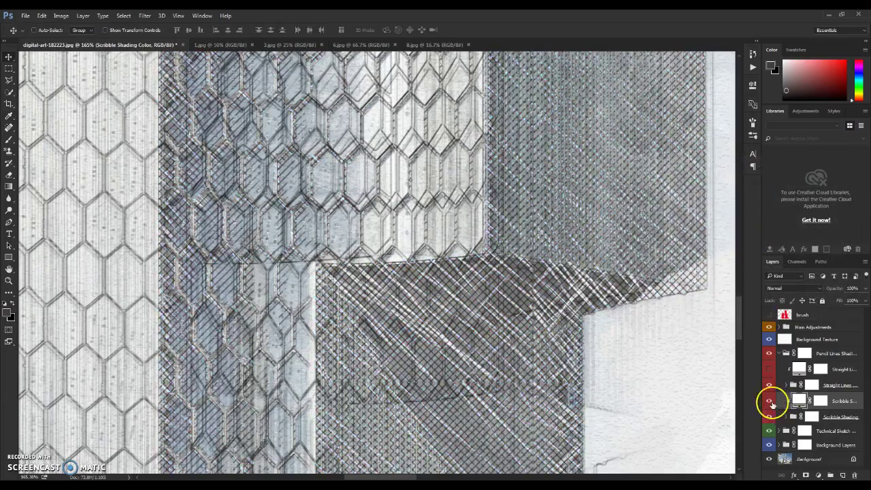
Collapse the Pencil Lines Shading group and select the Technical Sketch Lines group, keeping its name.
{"action": "left_click", "coordinate": [780, 354]}
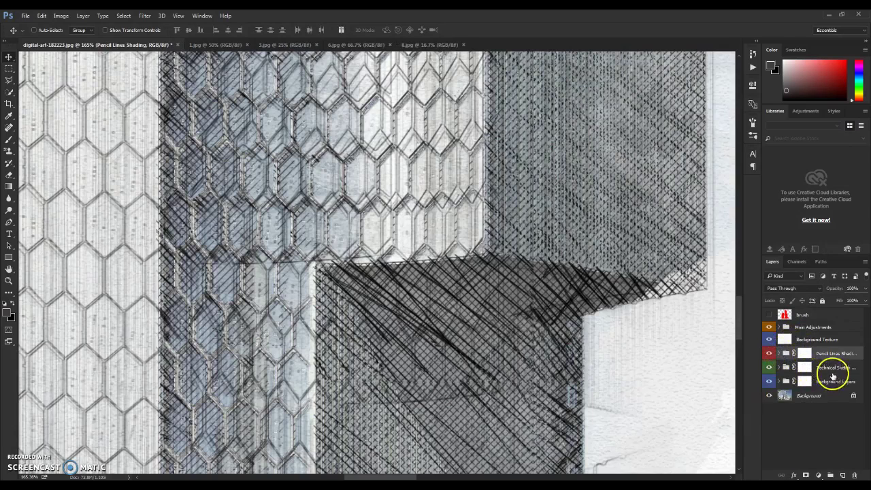
{"action": "left_click", "coordinate": [831, 367]}
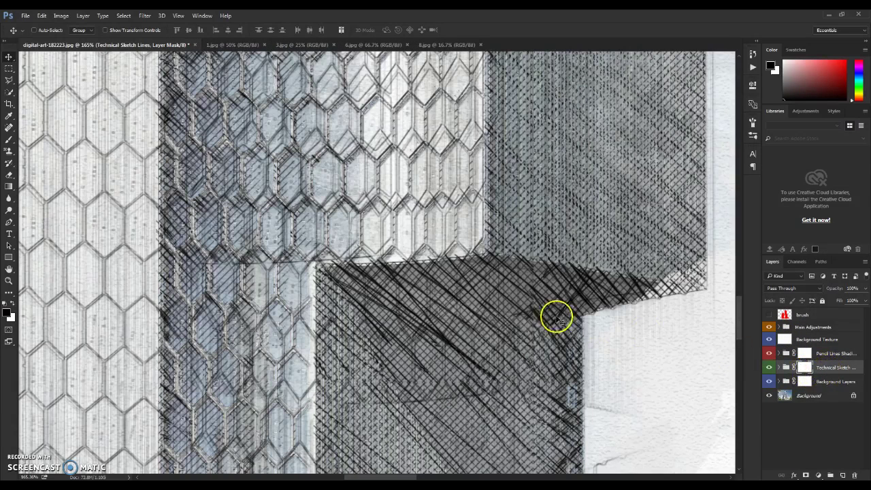
{"action": "scroll", "coordinate": [554, 316], "scroll_direction": "down", "scroll_amount": 10}
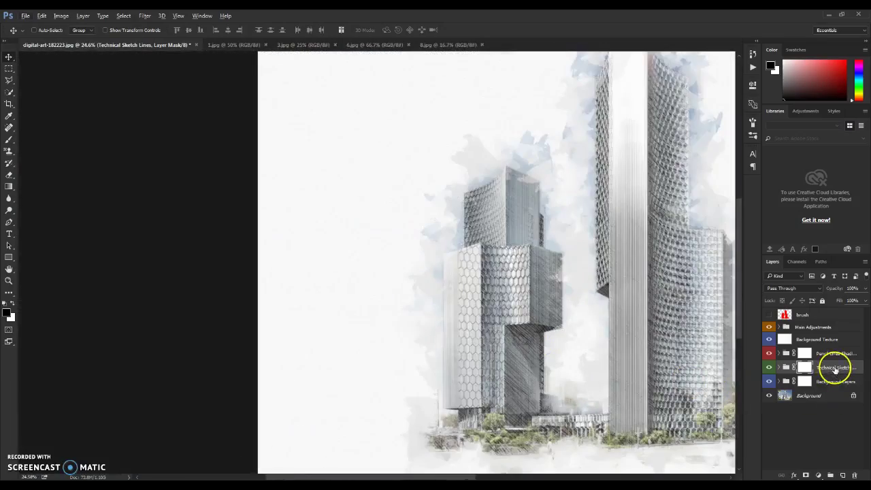
{"action": "double_click", "coordinate": [835, 367]}
{"action": "key", "text": "Escape"}
{"action": "double_click", "coordinate": [838, 369]}
Compare both towers with the Technical Sketch Lines group hidden and shown, leaving the group visible.
{"action": "scroll", "coordinate": [658, 346], "scroll_direction": "up", "scroll_amount": 5}
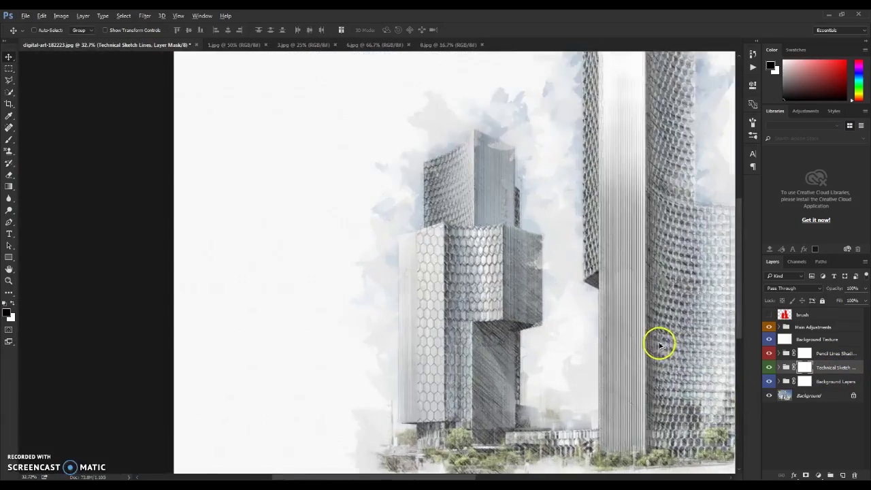
{"action": "left_click", "coordinate": [770, 367]}
{"action": "left_click", "coordinate": [769, 368]}
{"action": "scroll", "coordinate": [408, 301], "scroll_direction": "down", "scroll_amount": 3}
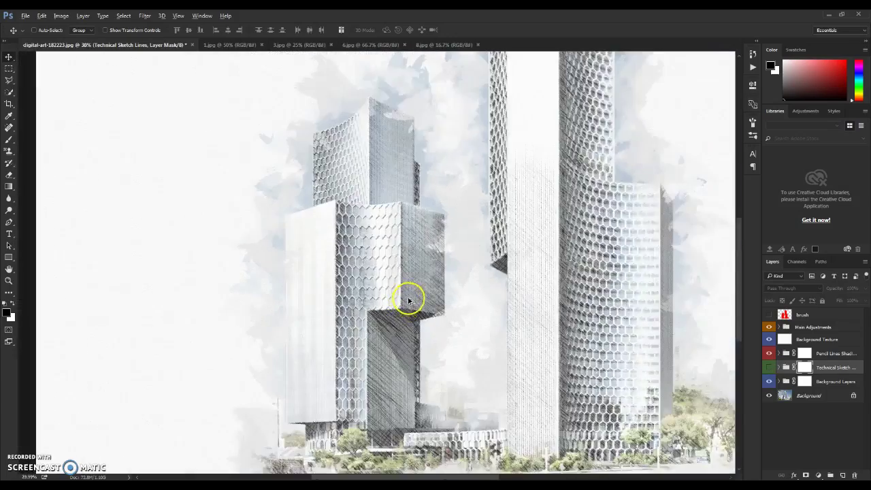
{"action": "left_click", "coordinate": [769, 368]}
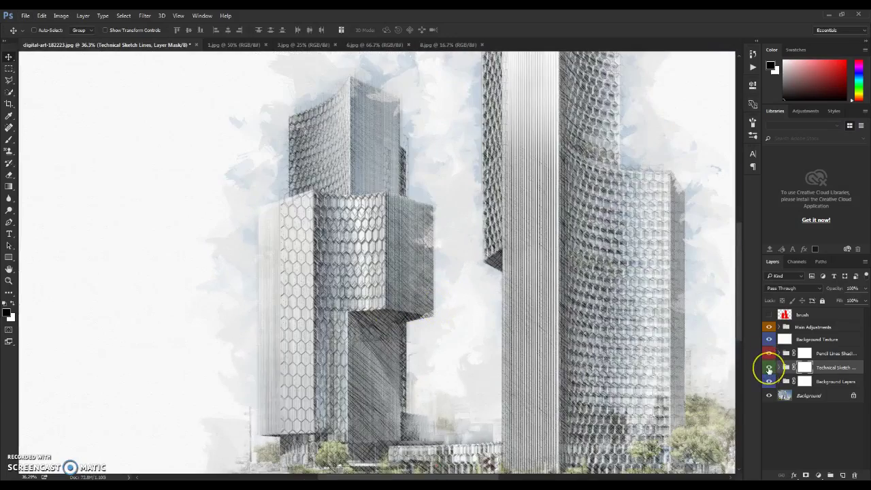
{"action": "left_click", "coordinate": [769, 368]}
{"action": "left_click", "coordinate": [769, 368]}
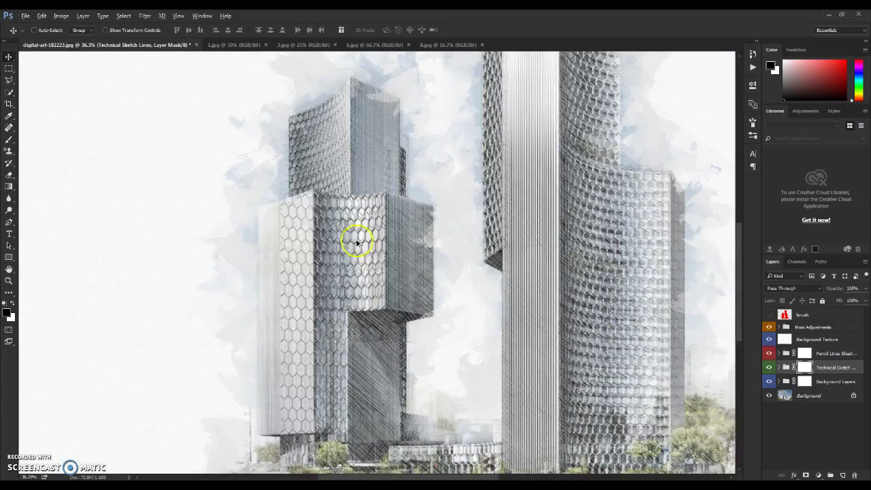
Examine the technical sketch lines around the top of the shorter tower and the lower block of the taller tower.
{"action": "scroll", "coordinate": [347, 204], "scroll_direction": "up", "scroll_amount": 5}
{"action": "scroll", "coordinate": [340, 165], "scroll_direction": "up", "scroll_amount": 5}
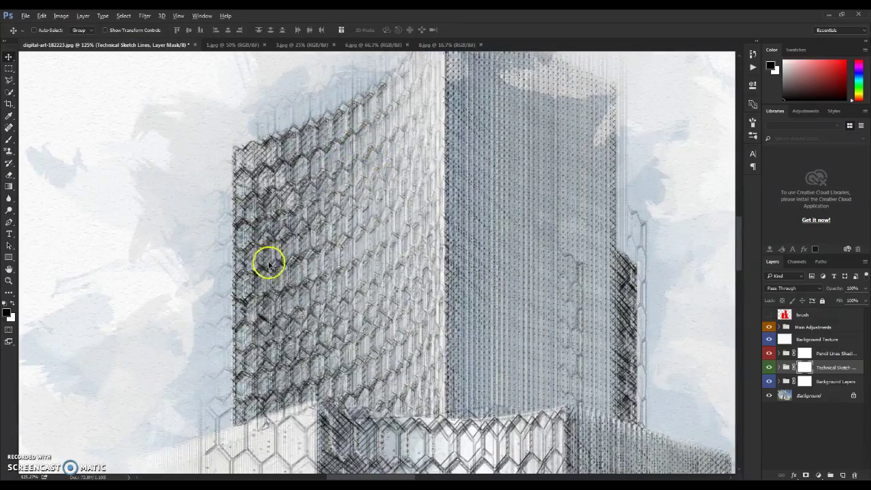
{"action": "scroll", "coordinate": [252, 117], "scroll_direction": "down", "scroll_amount": 8}
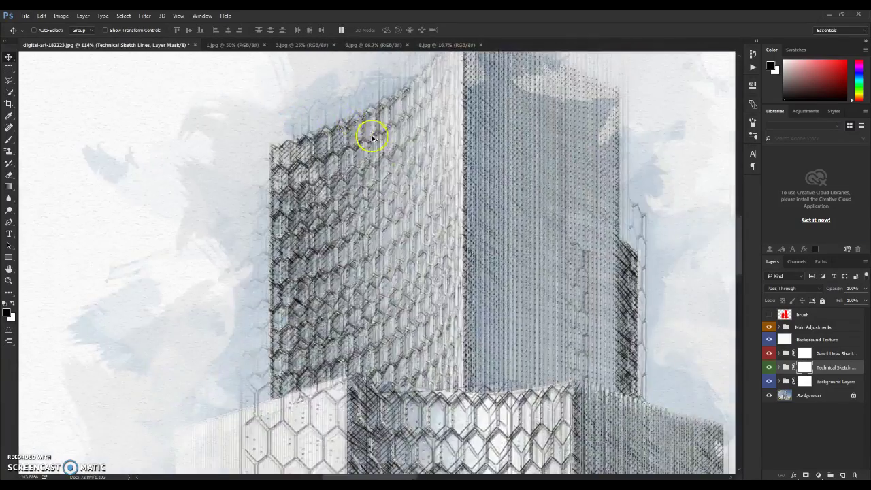
{"action": "scroll", "coordinate": [496, 256], "scroll_direction": "down", "scroll_amount": 3}
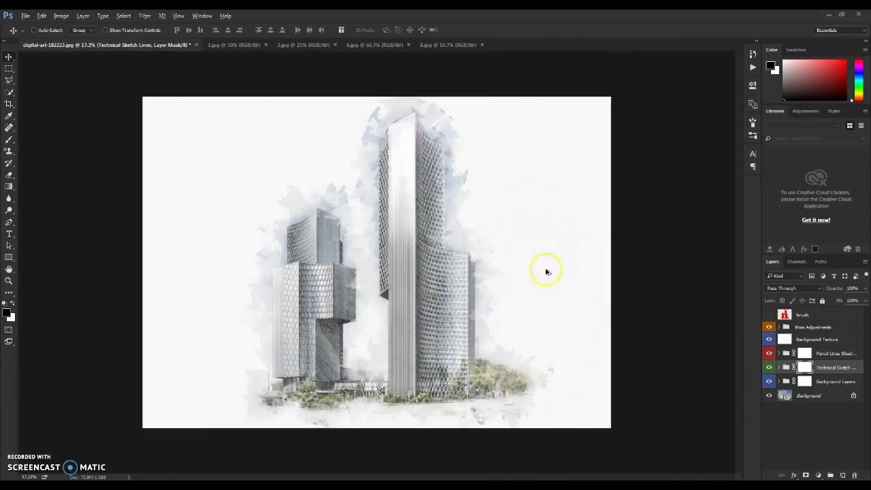
{"action": "scroll", "coordinate": [461, 256], "scroll_direction": "up", "scroll_amount": 5}
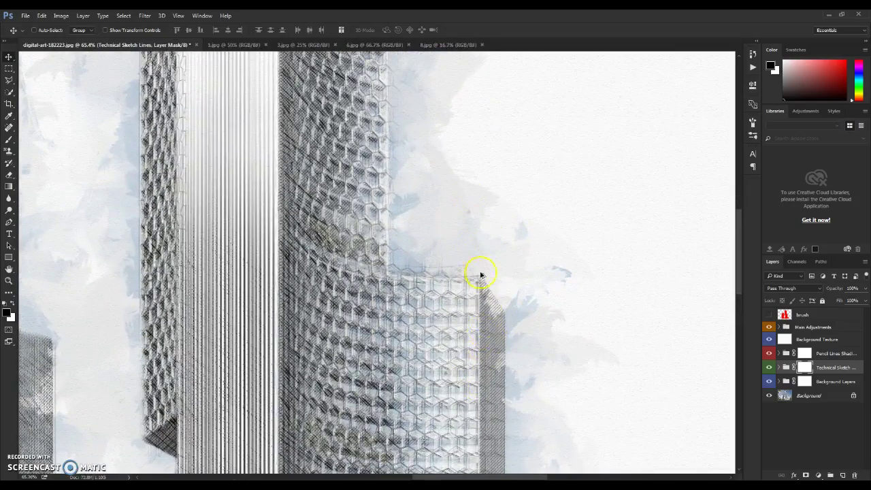
{"action": "scroll", "coordinate": [480, 275], "scroll_direction": "up", "scroll_amount": 3}
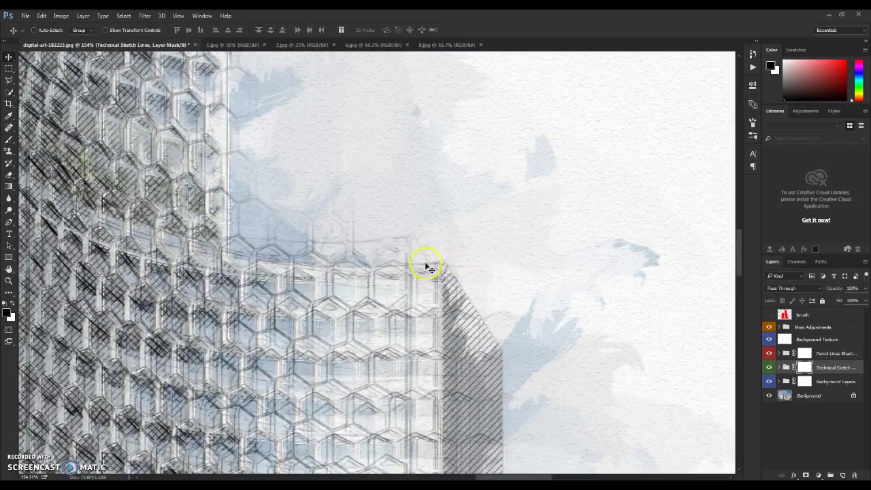
{"action": "scroll", "coordinate": [478, 275], "scroll_direction": "down", "scroll_amount": 6}
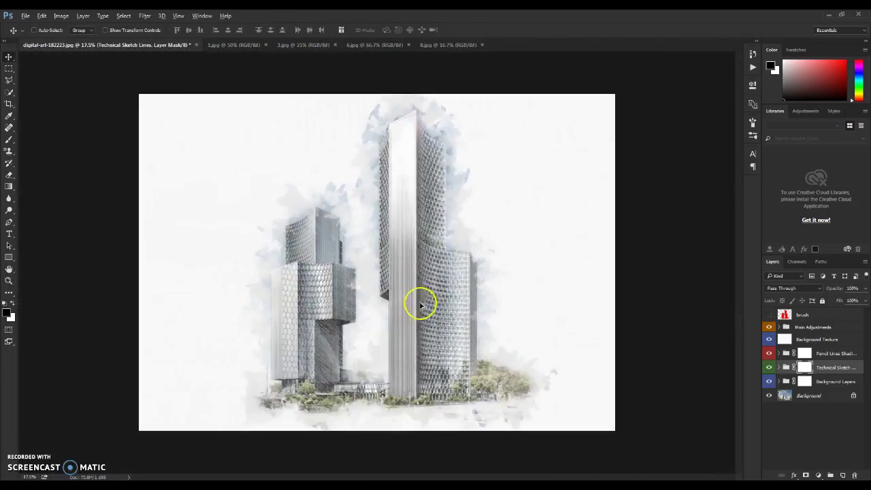
Examine the sketch lines on the shorter tower's overhang up close and in the context of the whole artwork.
{"action": "scroll", "coordinate": [420, 306], "scroll_direction": "up", "scroll_amount": 2}
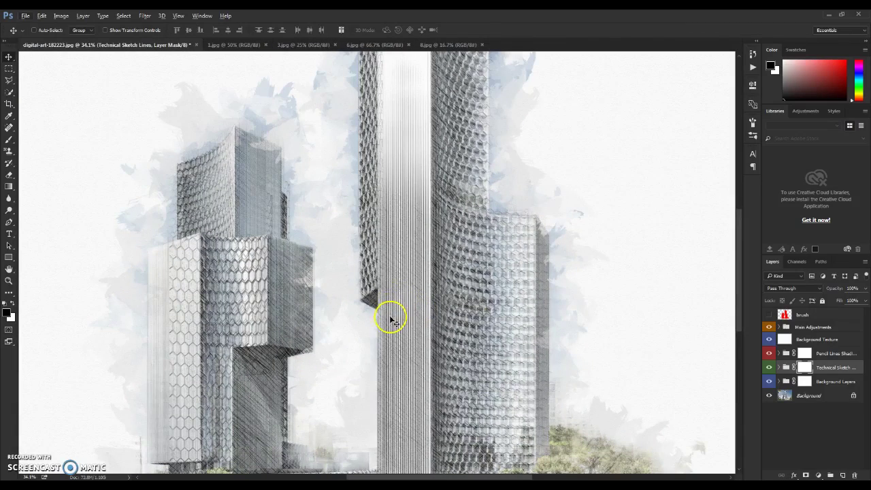
{"action": "scroll", "coordinate": [379, 329], "scroll_direction": "down", "scroll_amount": 2}
{"action": "scroll", "coordinate": [263, 385], "scroll_direction": "up", "scroll_amount": 6}
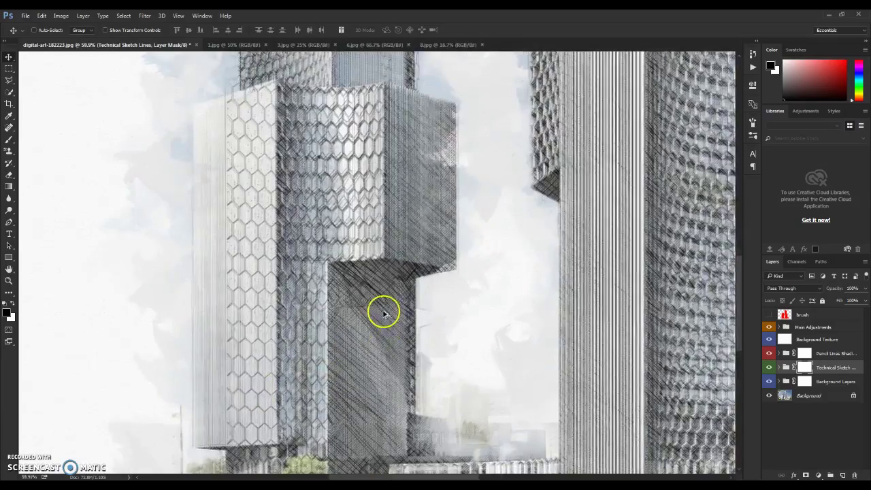
{"action": "scroll", "coordinate": [399, 302], "scroll_direction": "down", "scroll_amount": 2}
{"action": "scroll", "coordinate": [430, 302], "scroll_direction": "up", "scroll_amount": 2}
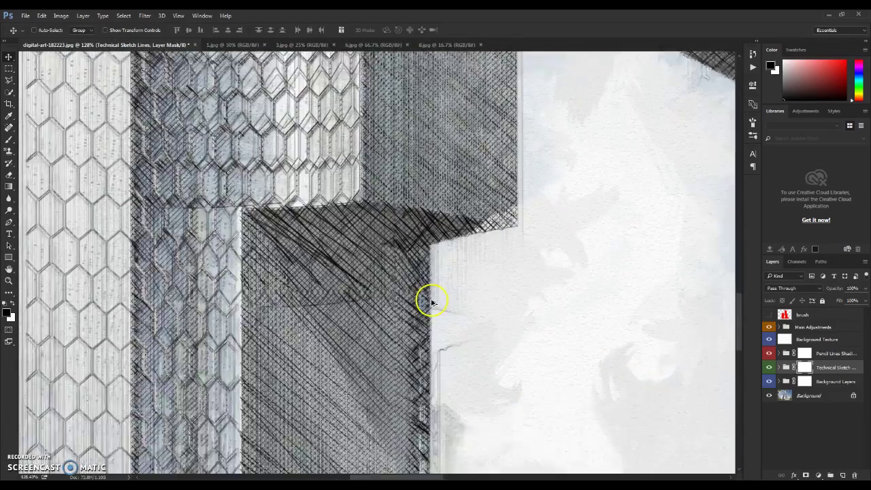
{"action": "scroll", "coordinate": [433, 299], "scroll_direction": "down", "scroll_amount": 4}
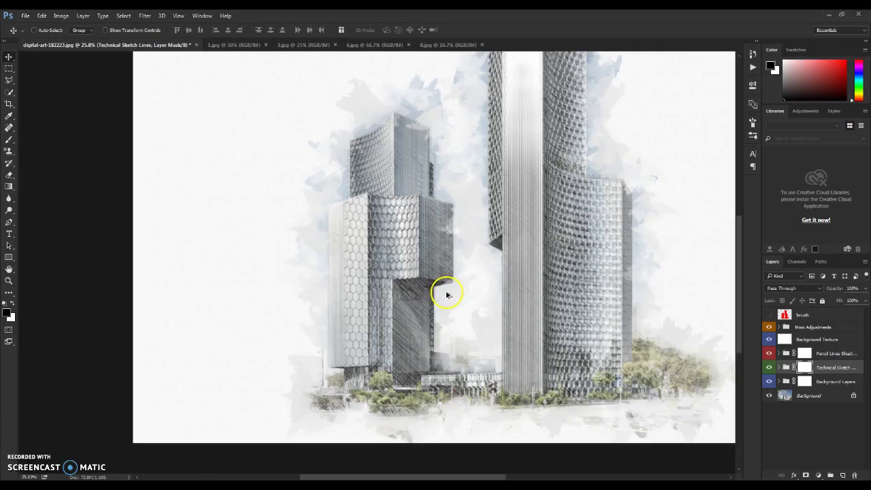
{"action": "scroll", "coordinate": [446, 294], "scroll_direction": "down", "scroll_amount": 1}
{"action": "scroll", "coordinate": [701, 354], "scroll_direction": "up", "scroll_amount": 2}
Expand the Technical Sketch Lines group with its Sketch Outlines subgroup collapsed.
{"action": "left_click", "coordinate": [779, 367]}
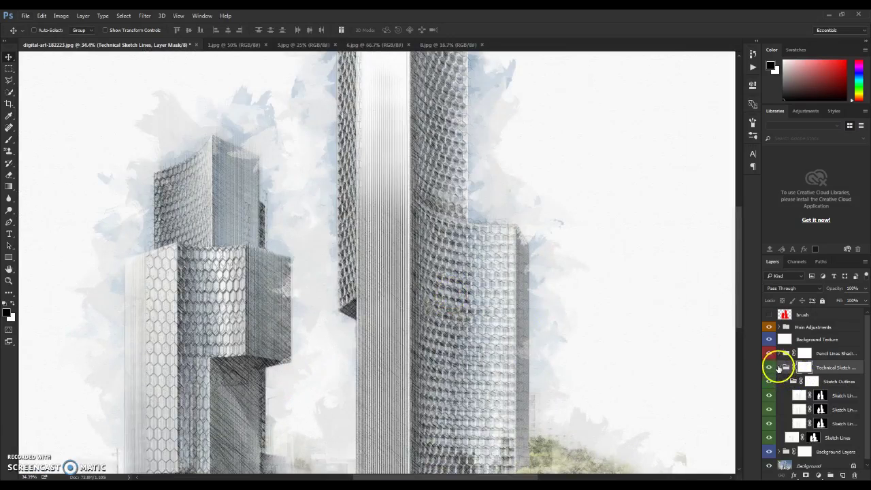
{"action": "left_click", "coordinate": [778, 368]}
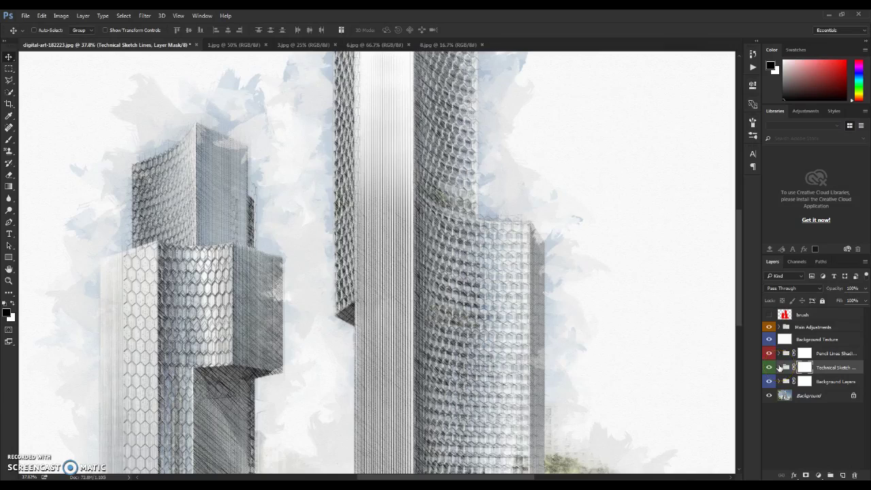
{"action": "left_click", "coordinate": [779, 368]}
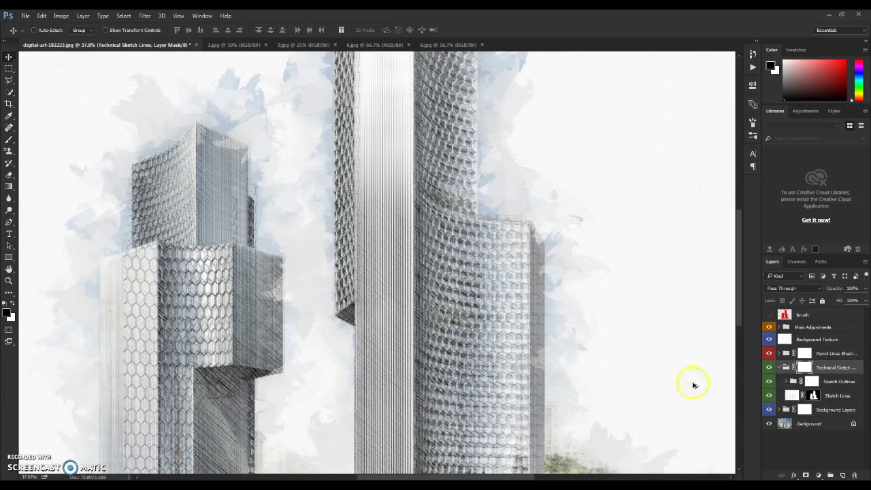
Compare the facades up close with the Sketch Lines layer hidden and shown, leaving the layer visible.
{"action": "scroll", "coordinate": [402, 289], "scroll_direction": "up", "scroll_amount": 3}
{"action": "left_click", "coordinate": [770, 394]}
{"action": "left_click", "coordinate": [770, 396]}
{"action": "left_click", "coordinate": [770, 395]}
{"action": "left_click", "coordinate": [770, 395]}
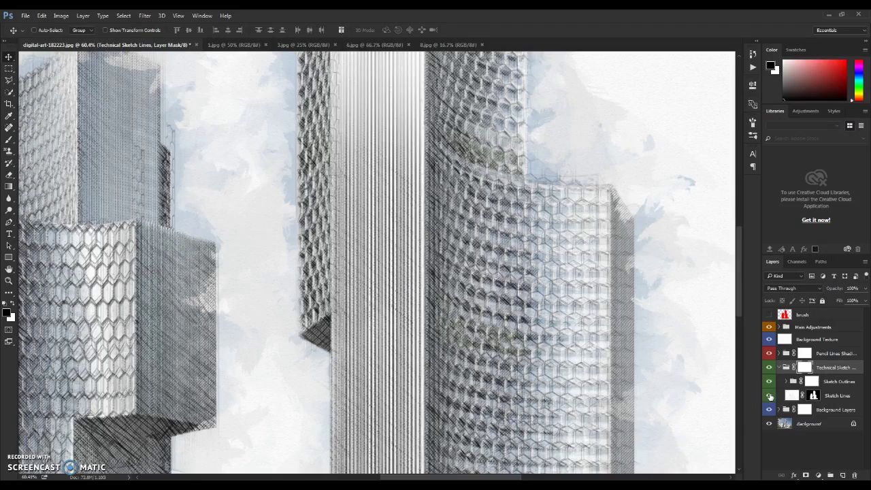
{"action": "left_click", "coordinate": [770, 396]}
{"action": "left_click", "coordinate": [770, 395]}
{"action": "left_click", "coordinate": [770, 396]}
{"action": "left_click", "coordinate": [770, 393]}
Compare the towers with the Sketch Outlines group hidden and shown, including the shorter tower, and leave the group visible.
{"action": "left_click", "coordinate": [768, 383]}
{"action": "left_click", "coordinate": [768, 382]}
{"action": "left_click", "coordinate": [768, 382]}
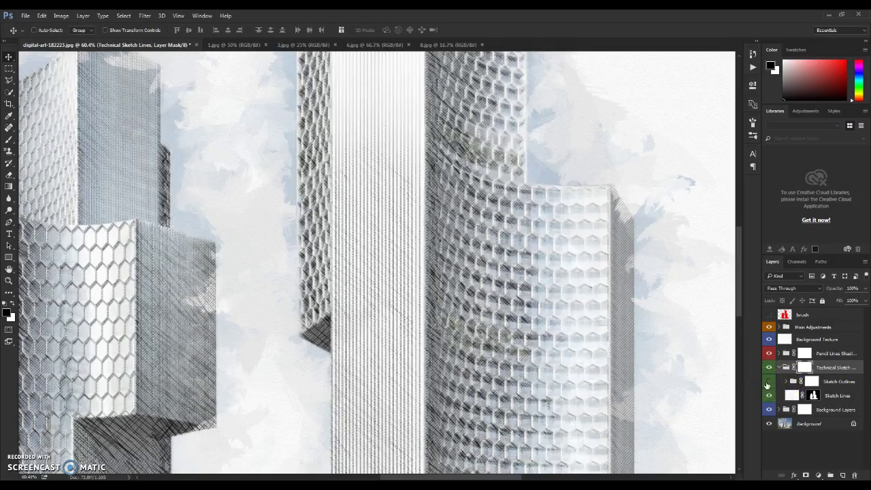
{"action": "key", "text": "h"}
{"action": "left_click_drag", "start_coordinate": [233, 301], "coordinate": [441, 333]}
{"action": "left_click", "coordinate": [768, 383]}
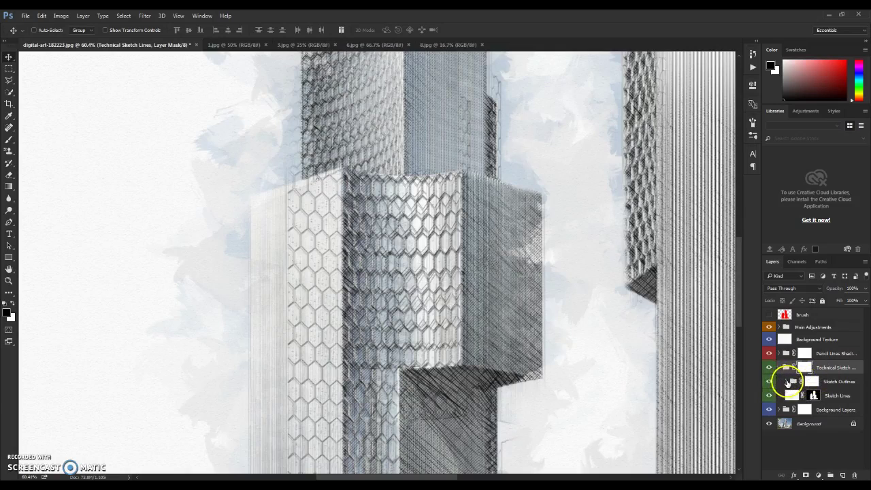
Expand the Sketch Outlines group and check the effect of its individual sketch line layers by switching their visibility.
{"action": "left_click", "coordinate": [787, 381]}
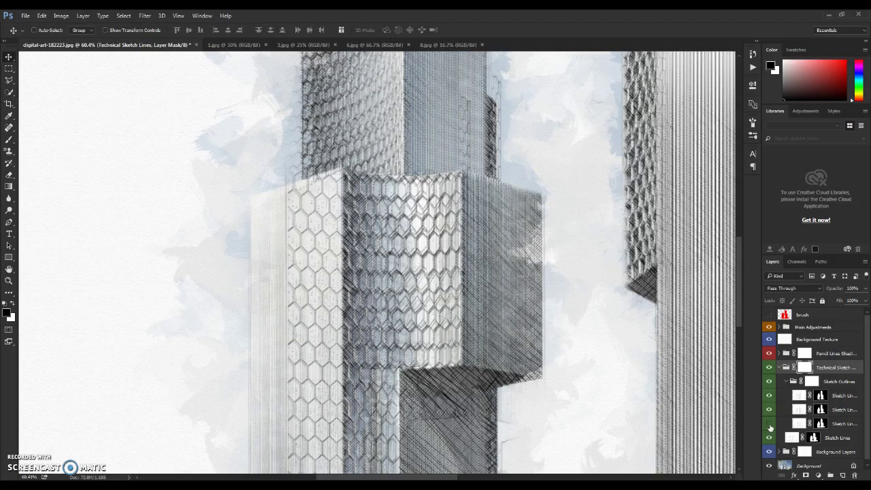
{"action": "left_click", "coordinate": [770, 409]}
{"action": "left_click", "coordinate": [769, 410]}
{"action": "left_click", "coordinate": [769, 395]}
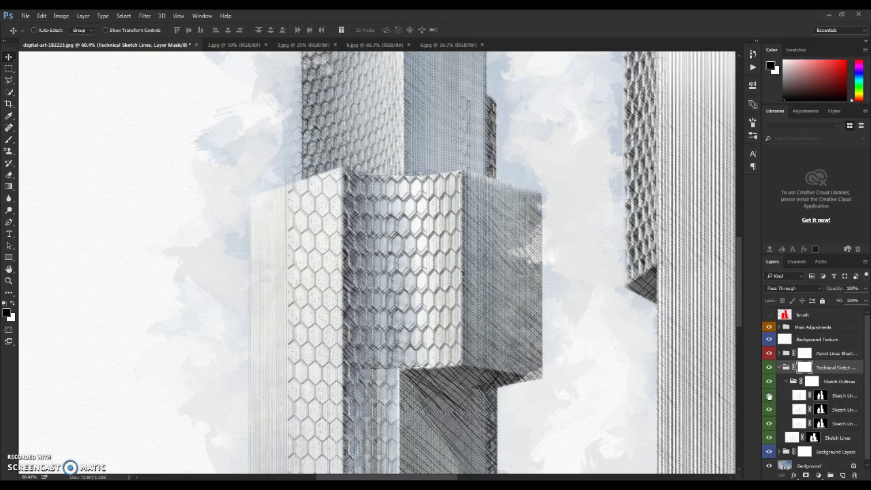
{"action": "left_click", "coordinate": [769, 395]}
Hide the middle sketch line layer in Sketch Outlines, examine both towers without it, and restore the layer.
{"action": "left_click", "coordinate": [770, 410]}
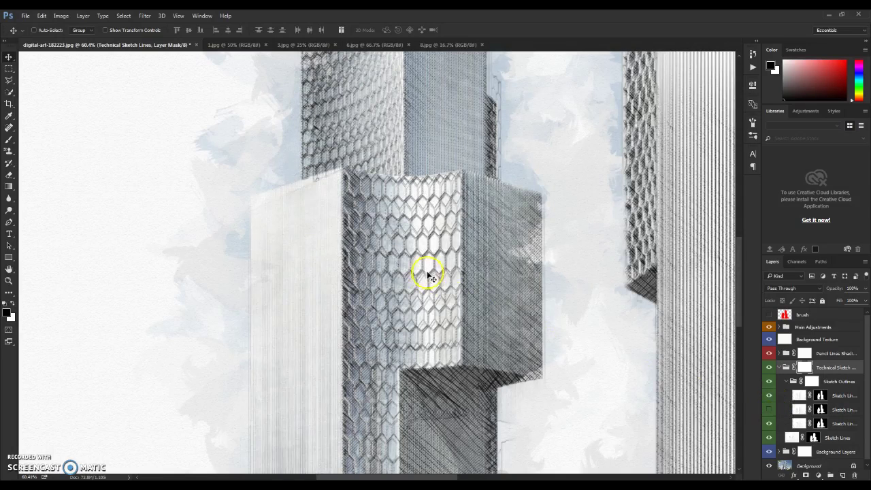
{"action": "scroll", "coordinate": [429, 259], "scroll_direction": "down", "scroll_amount": 5}
{"action": "scroll", "coordinate": [482, 188], "scroll_direction": "up", "scroll_amount": 3}
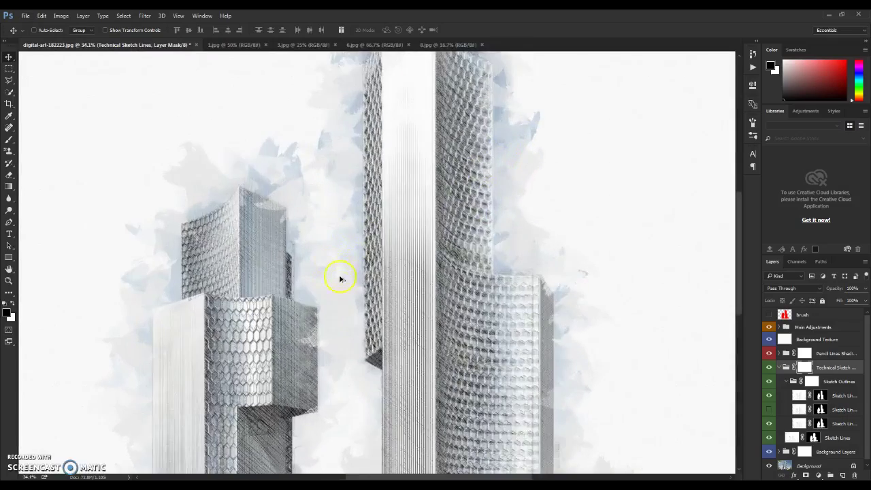
{"action": "scroll", "coordinate": [341, 279], "scroll_direction": "up", "scroll_amount": 1}
{"action": "left_click", "coordinate": [769, 410]}
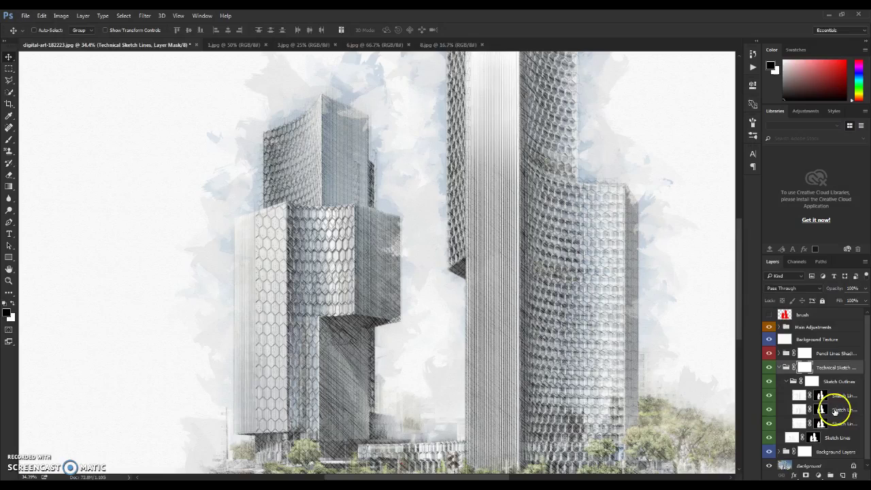
Transform the Sketch Lines Horizontal 2 layer to about 84.6% width and 102.3% height.
{"action": "left_click", "coordinate": [836, 410]}
{"action": "key", "text": "ctrl+t"}
{"action": "left_click", "coordinate": [395, 31]}
{"action": "scroll", "coordinate": [406, 217], "scroll_direction": "down", "scroll_amount": 3}
{"action": "left_click_drag", "start_coordinate": [362, 330], "coordinate": [361, 305]}
{"action": "key", "text": "ctrl+t"}
{"action": "scroll", "coordinate": [354, 268], "scroll_direction": "up", "scroll_amount": 1}
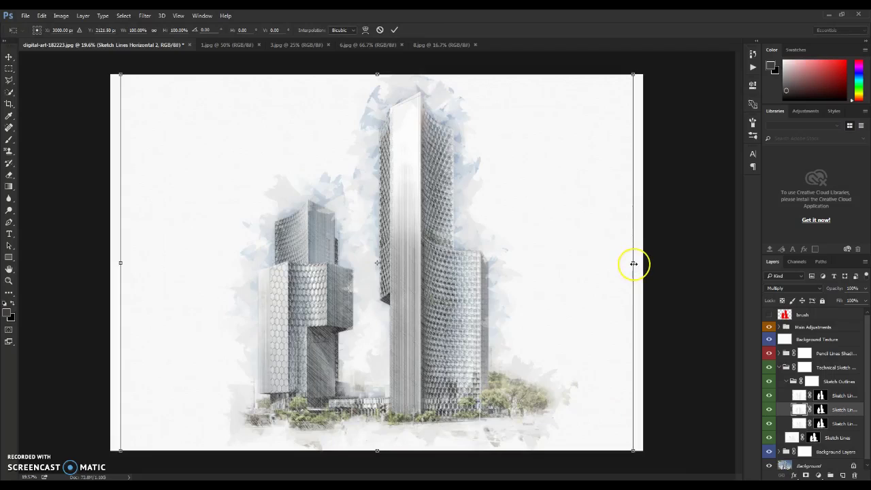
{"action": "left_click_drag", "start_coordinate": [634, 262], "coordinate": [593, 263]}
{"action": "scroll", "coordinate": [475, 195], "scroll_direction": "down", "scroll_amount": 1}
{"action": "mouse_move", "coordinate": [376, 108]}
{"action": "left_mouse_down"}
{"action": "mouse_move", "coordinate": [378, 75]}
{"action": "mouse_move", "coordinate": [383, 104]}
{"action": "left_mouse_up"}
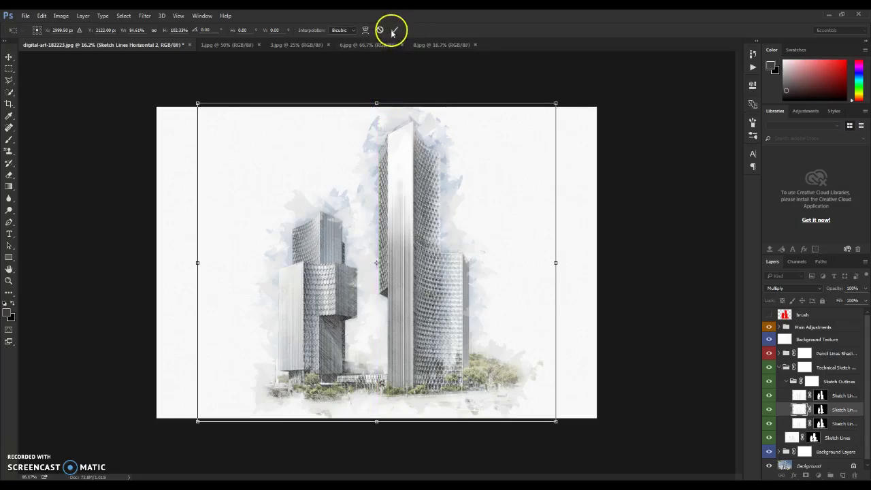
{"action": "key", "text": "Return"}
Examine the transformed sketch lines on both towers up close and at full view, collapsing the Technical Sketch Lines group.
{"action": "scroll", "coordinate": [272, 361], "scroll_direction": "up", "scroll_amount": 5}
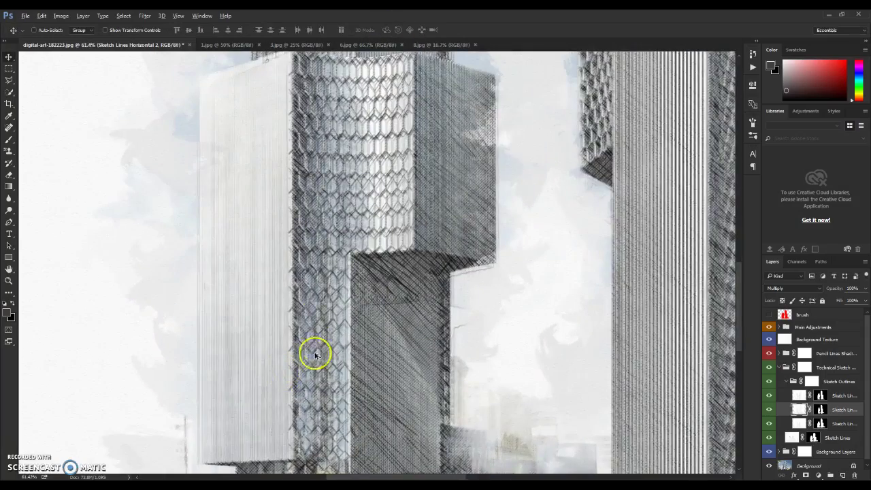
{"action": "scroll", "coordinate": [320, 338], "scroll_direction": "up", "scroll_amount": 5}
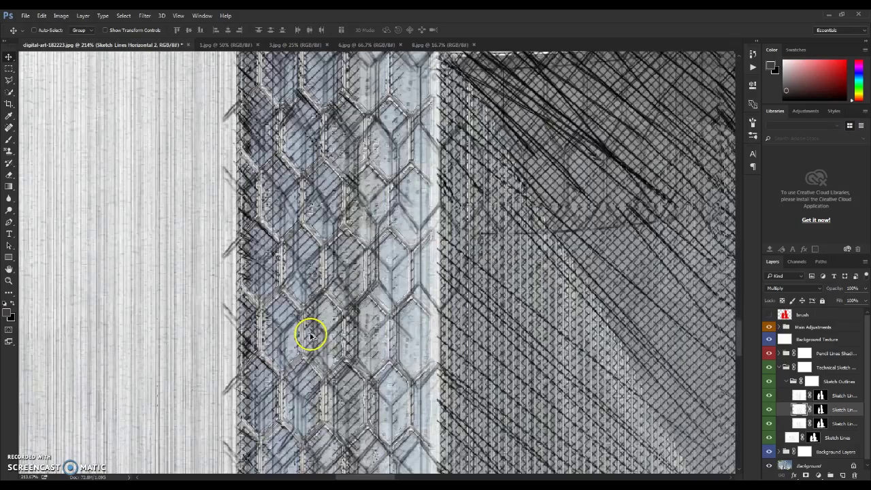
{"action": "scroll", "coordinate": [310, 336], "scroll_direction": "down", "scroll_amount": 10}
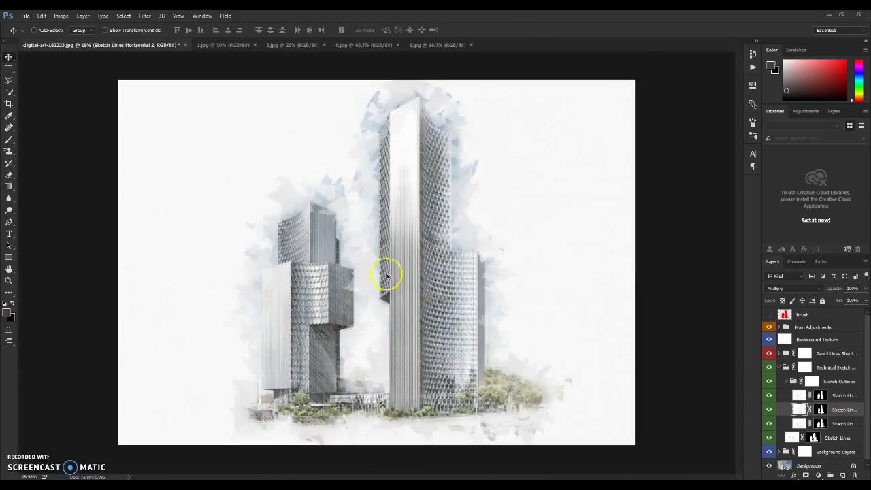
{"action": "scroll", "coordinate": [379, 315], "scroll_direction": "up", "scroll_amount": 3}
{"action": "scroll", "coordinate": [300, 314], "scroll_direction": "up", "scroll_amount": 3}
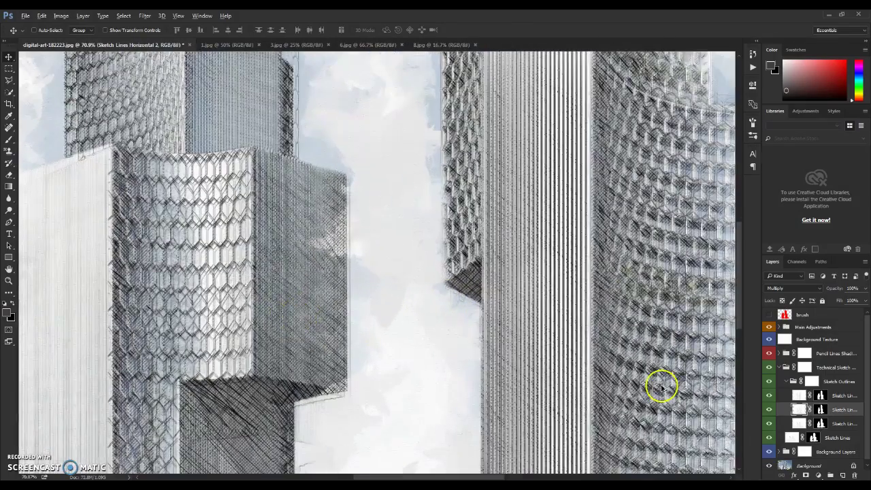
{"action": "left_click", "coordinate": [784, 367]}
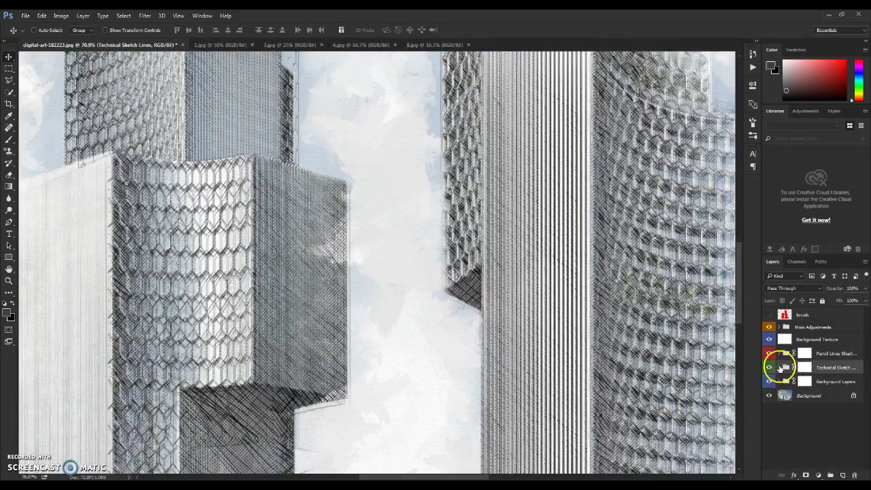
{"action": "scroll", "coordinate": [317, 331], "scroll_direction": "down", "scroll_amount": 6}
{"action": "scroll", "coordinate": [293, 346], "scroll_direction": "up", "scroll_amount": 2}
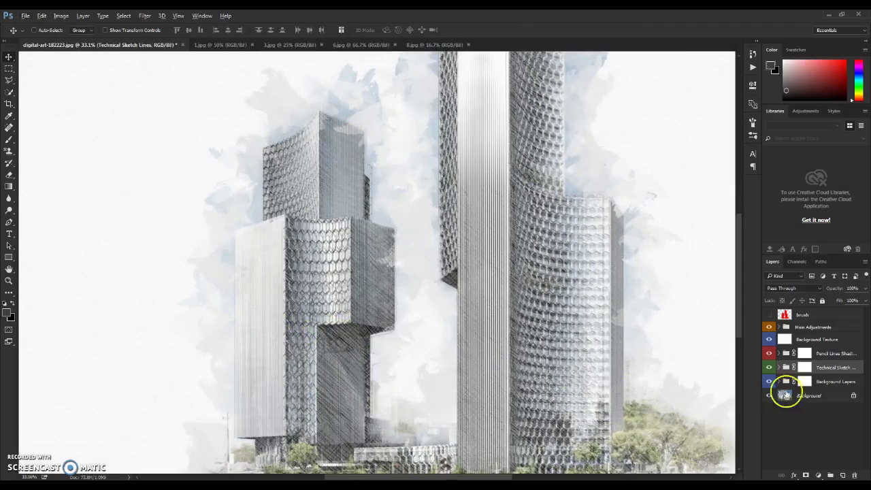
Reopen the Technical Sketch Lines group and stretch the Sketch Lines Vertical layer slightly upward with Free Transform.
{"action": "left_click", "coordinate": [779, 368]}
{"action": "left_click", "coordinate": [786, 382]}
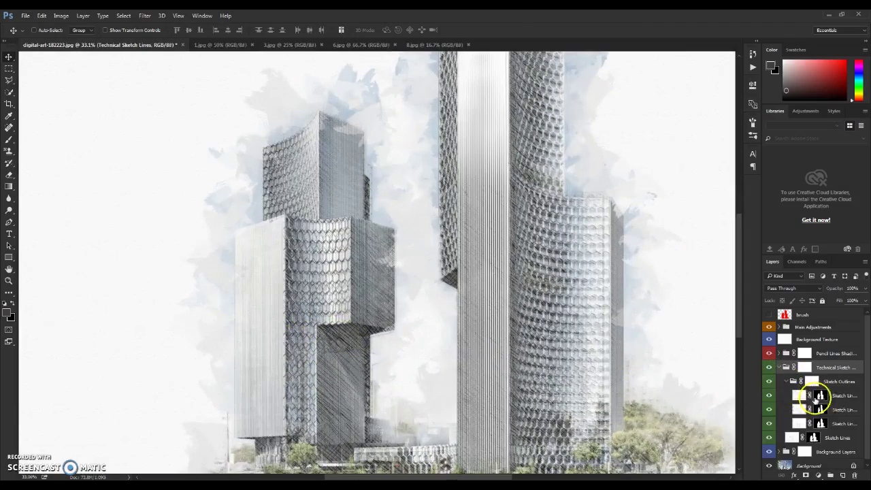
{"action": "left_click", "coordinate": [842, 396]}
{"action": "key", "text": "ctrl+t"}
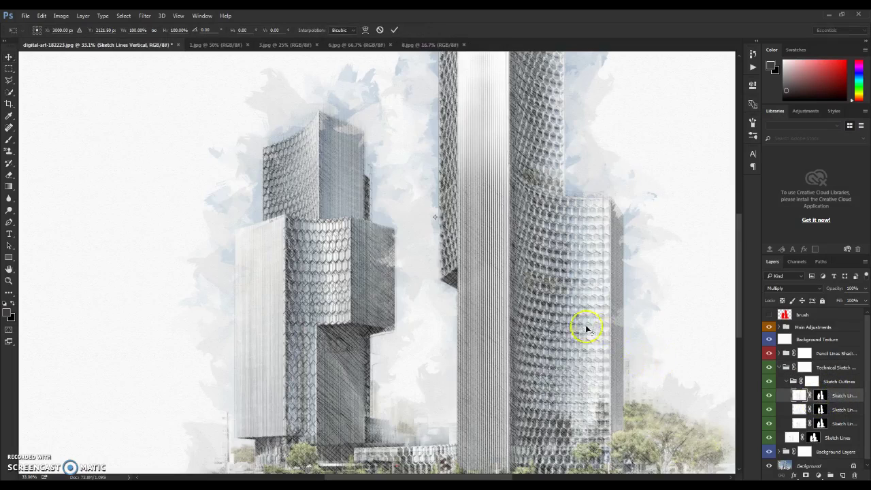
{"action": "scroll", "coordinate": [545, 273], "scroll_direction": "down", "scroll_amount": 3}
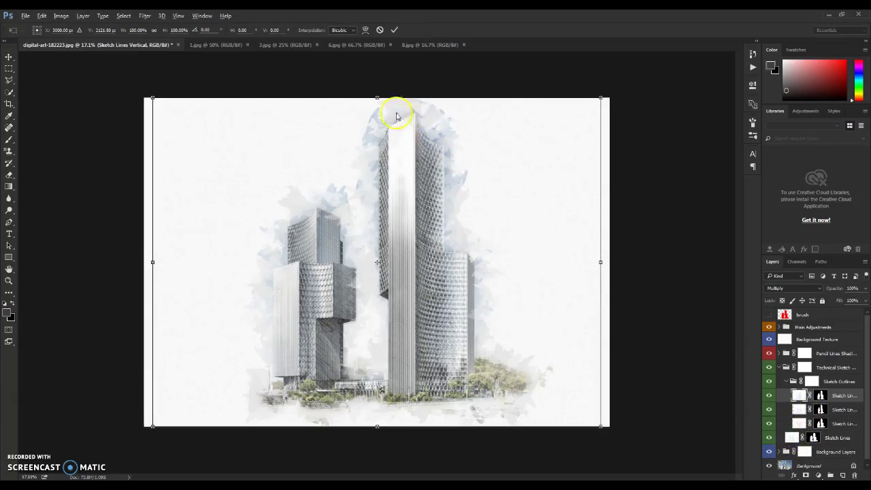
{"action": "mouse_move", "coordinate": [378, 98]}
{"action": "left_mouse_down"}
{"action": "mouse_move", "coordinate": [377, 79]}
{"action": "mouse_move", "coordinate": [376, 93]}
{"action": "left_mouse_up"}
{"action": "left_click", "coordinate": [394, 30]}
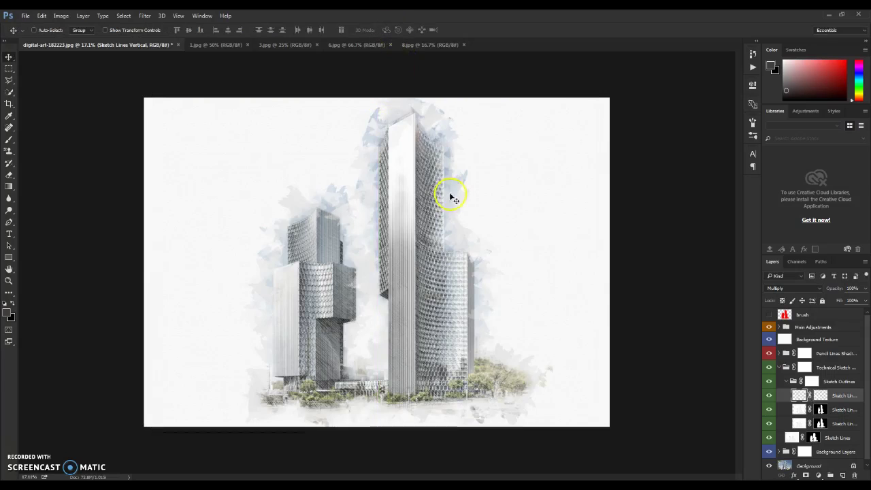
Collapse the Technical Sketch Lines group and compare the towers with the group hidden and shown, leaving it visible.
{"action": "scroll", "coordinate": [347, 275], "scroll_direction": "up", "scroll_amount": 2}
{"action": "left_click", "coordinate": [778, 367]}
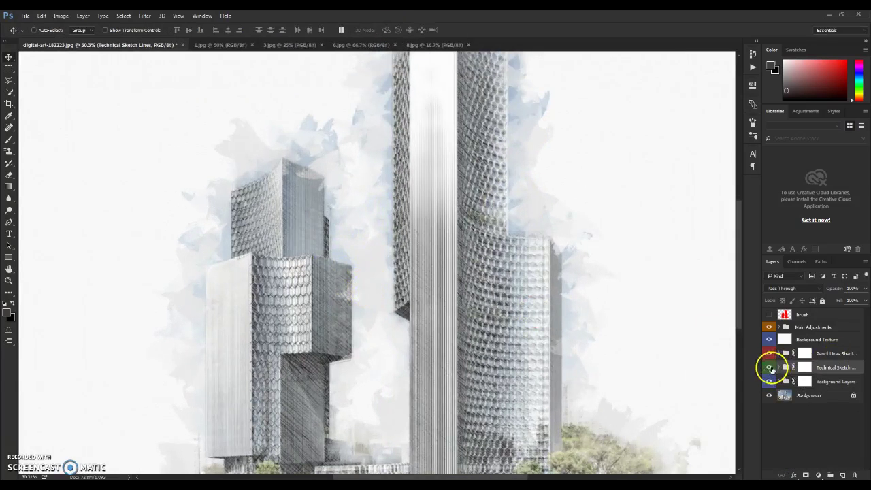
{"action": "left_click", "coordinate": [770, 368]}
{"action": "left_click", "coordinate": [769, 369]}
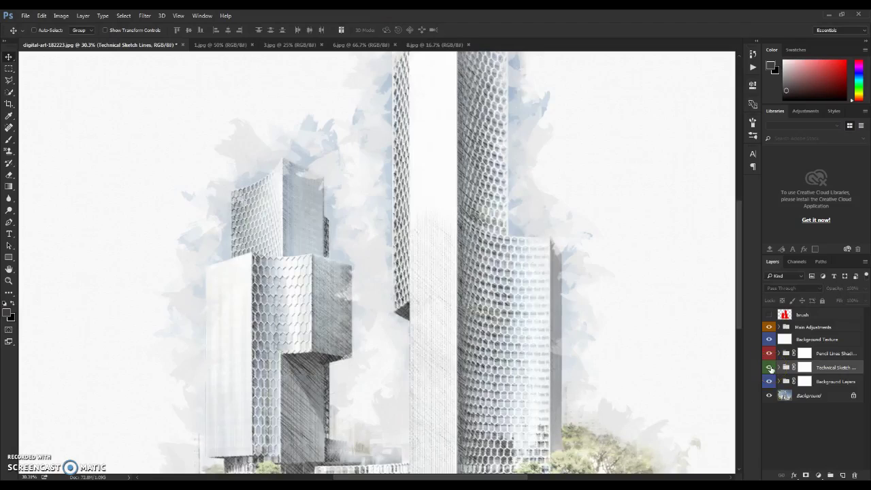
{"action": "scroll", "coordinate": [414, 278], "scroll_direction": "down", "scroll_amount": 1}
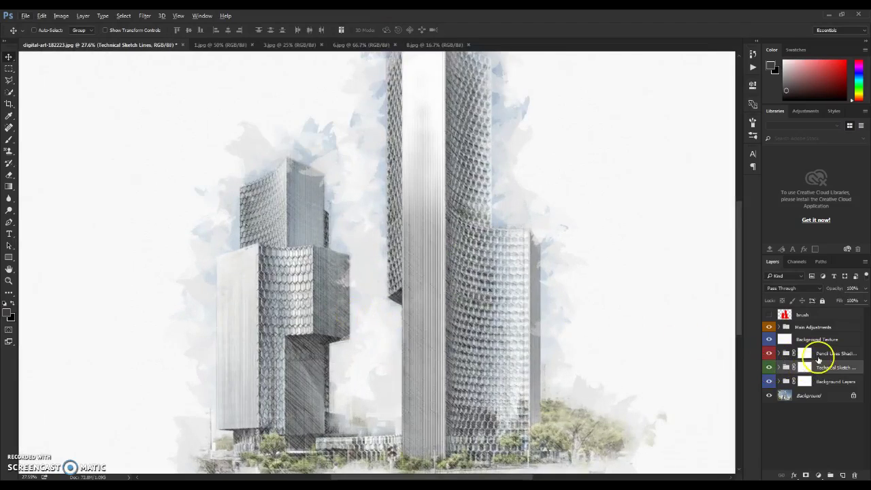
Select the Technical Sketch Lines group mask and try a textured artistic brush on the shorter tower.
{"action": "left_click", "coordinate": [805, 353]}
{"action": "left_click", "coordinate": [806, 368]}
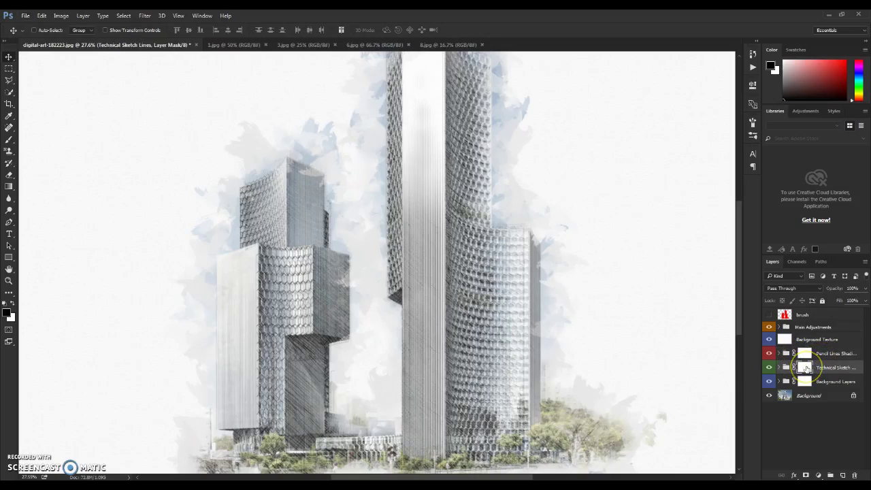
{"action": "left_click", "coordinate": [12, 155]}
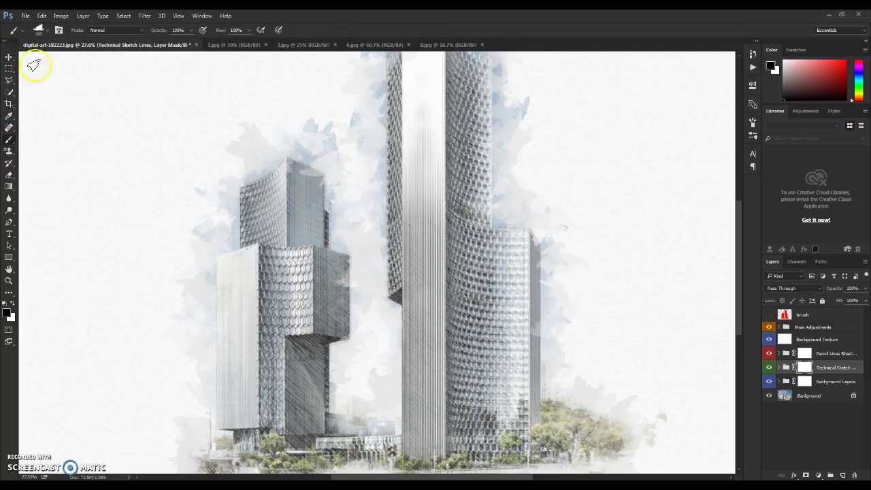
{"action": "left_click", "coordinate": [44, 31]}
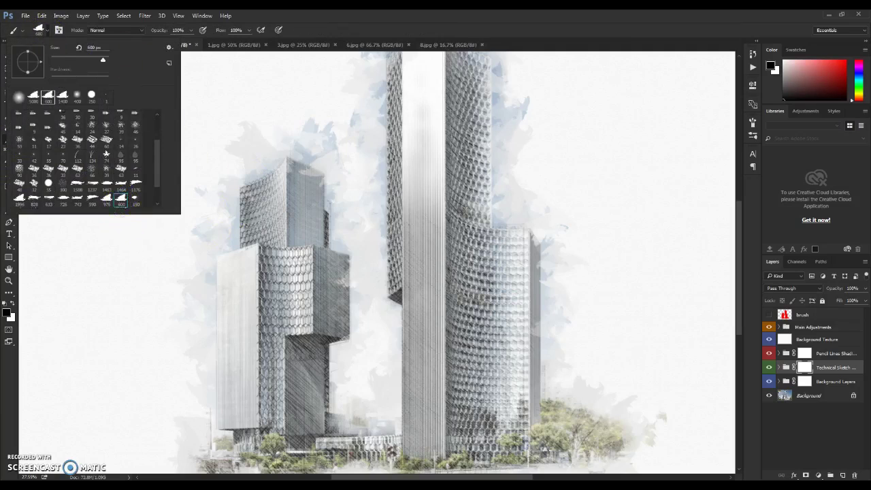
{"action": "left_click", "coordinate": [332, 287]}
{"action": "mouse_move", "coordinate": [288, 291]}
{"action": "left_mouse_down"}
{"action": "mouse_move", "coordinate": [205, 323]}
{"action": "mouse_move", "coordinate": [259, 332]}
{"action": "mouse_move", "coordinate": [292, 302]}
{"action": "left_mouse_up"}
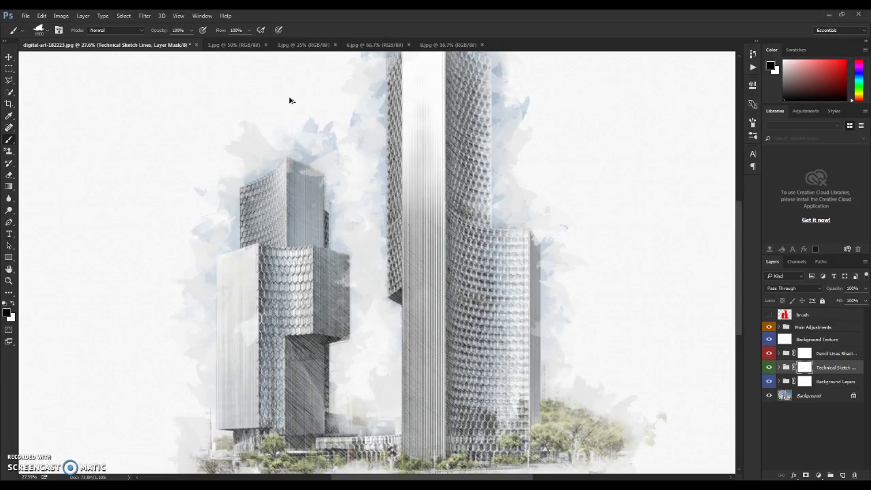
{"action": "scroll", "coordinate": [290, 170], "scroll_direction": "up", "scroll_amount": 1}
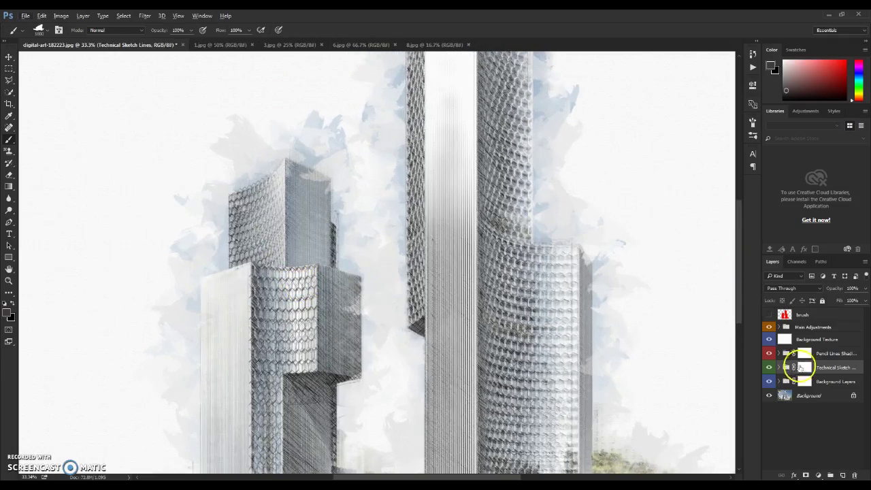
Try masking the Pencil Lines Shading group over the shorter tower with the textured brush in black, and undo the stroke.
{"action": "left_click", "coordinate": [806, 353]}
{"action": "scroll", "coordinate": [409, 340], "scroll_direction": "up", "scroll_amount": 2}
{"action": "mouse_move", "coordinate": [311, 354]}
{"action": "left_mouse_down"}
{"action": "mouse_move", "coordinate": [295, 402]}
{"action": "mouse_move", "coordinate": [292, 307]}
{"action": "mouse_move", "coordinate": [314, 279]}
{"action": "left_mouse_up"}
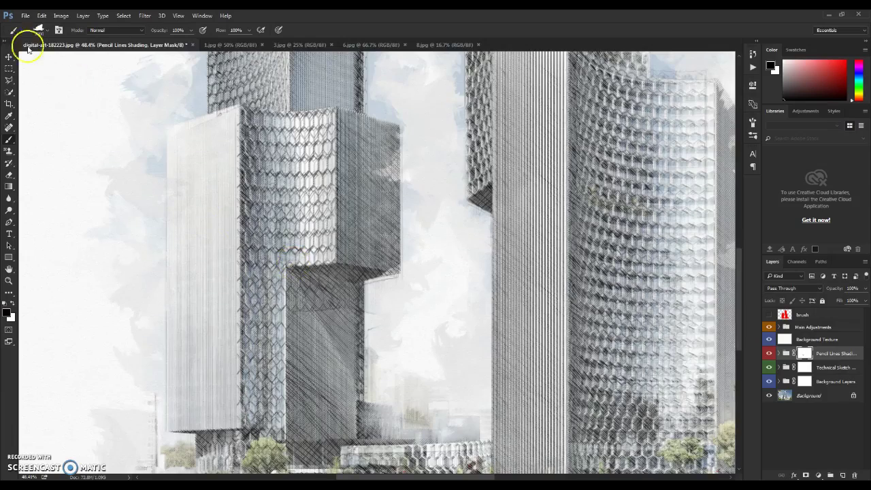
{"action": "left_click", "coordinate": [40, 15]}
{"action": "left_click", "coordinate": [61, 26]}
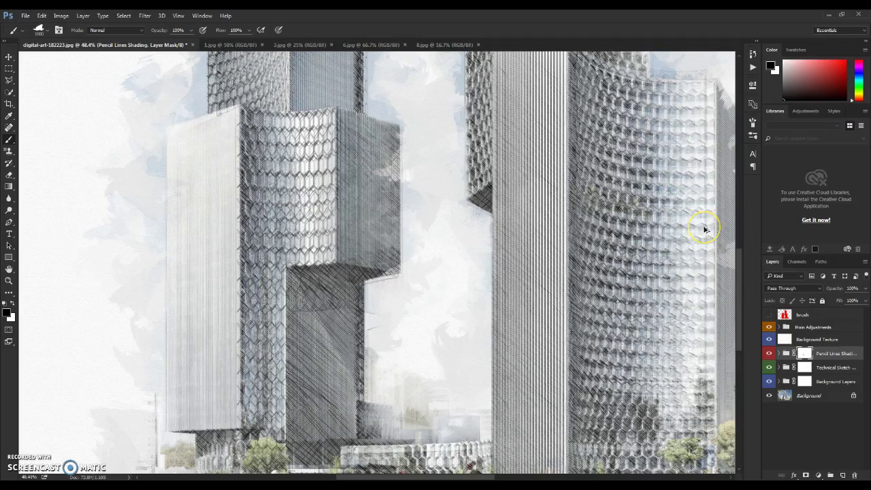
{"action": "key", "text": "ctrl+z"}
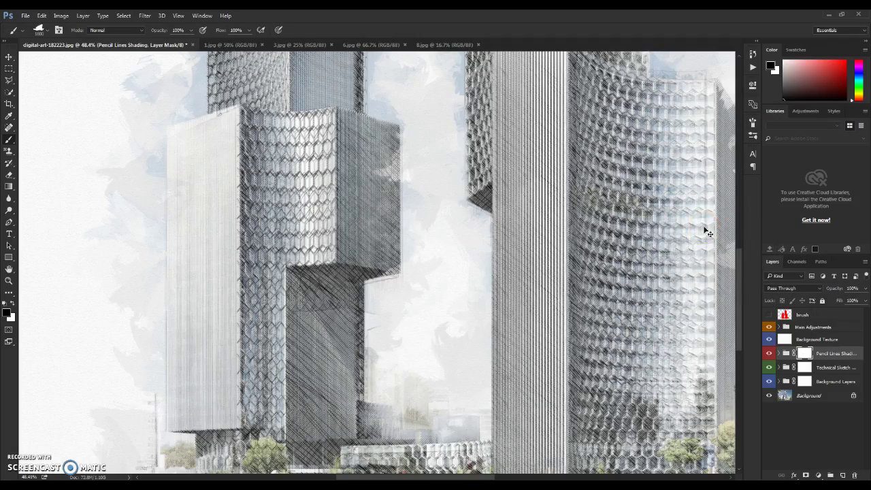
Try painting out the pencil shading on the shorter tower in the group mask with a soft round brush, and undo the strokes.
{"action": "left_click", "coordinate": [51, 32]}
{"action": "scroll", "coordinate": [143, 191], "scroll_direction": "up", "scroll_amount": 5}
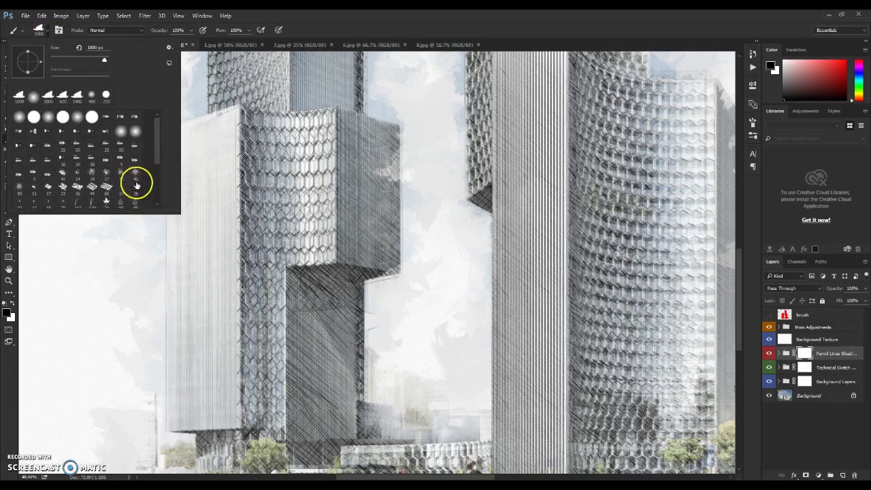
{"action": "double_click", "coordinate": [78, 116]}
{"action": "mouse_move", "coordinate": [360, 184]}
{"action": "left_mouse_down"}
{"action": "mouse_move", "coordinate": [355, 286]}
{"action": "mouse_move", "coordinate": [339, 276]}
{"action": "mouse_move", "coordinate": [352, 282]}
{"action": "mouse_move", "coordinate": [333, 286]}
{"action": "mouse_move", "coordinate": [350, 225]}
{"action": "mouse_move", "coordinate": [321, 188]}
{"action": "mouse_move", "coordinate": [330, 252]}
{"action": "mouse_move", "coordinate": [324, 355]}
{"action": "mouse_move", "coordinate": [252, 220]}
{"action": "left_mouse_up"}
{"action": "key", "text": "bracketleft"}
{"action": "key", "text": "bracketleft"}
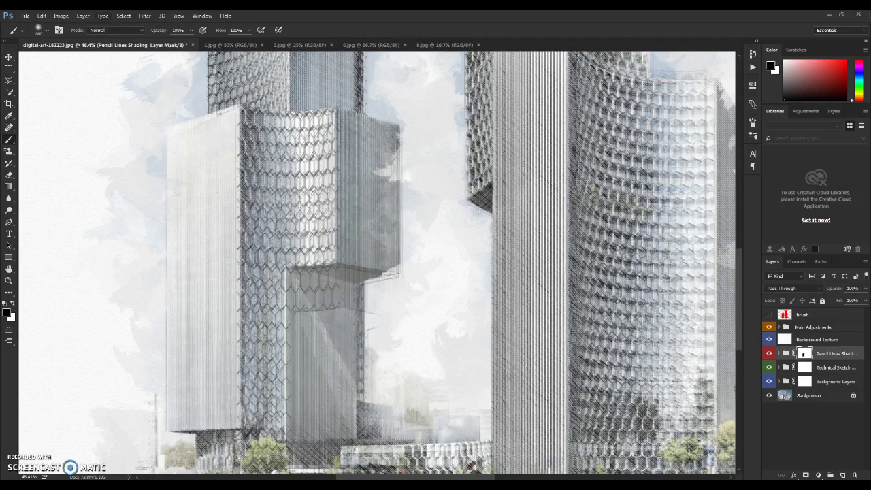
{"action": "left_click", "coordinate": [42, 16]}
{"action": "left_click", "coordinate": [54, 24]}
{"action": "key", "text": "ctrl+0"}
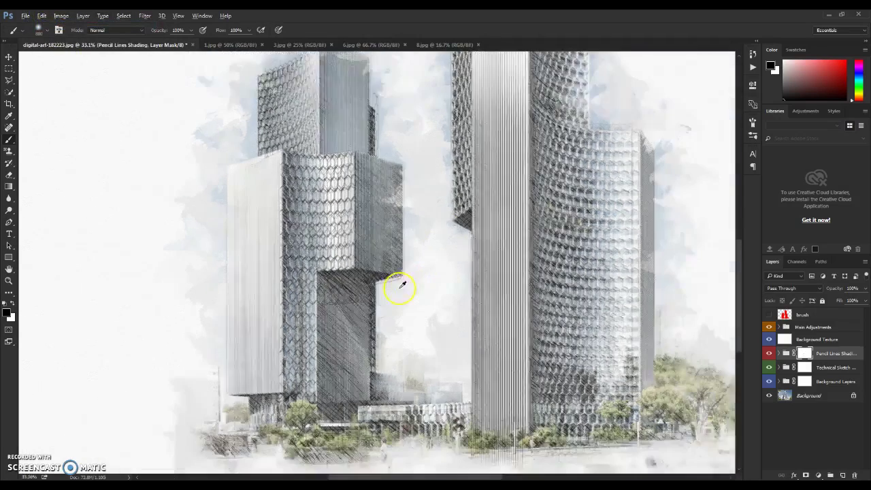
{"action": "scroll", "coordinate": [353, 271], "scroll_direction": "up", "scroll_amount": 1}
Add a layer mask to the Background Texture layer, try a black brush stroke over the shorter tower, and undo the stroke.
{"action": "left_click_drag", "start_coordinate": [786, 339], "coordinate": [812, 340]}
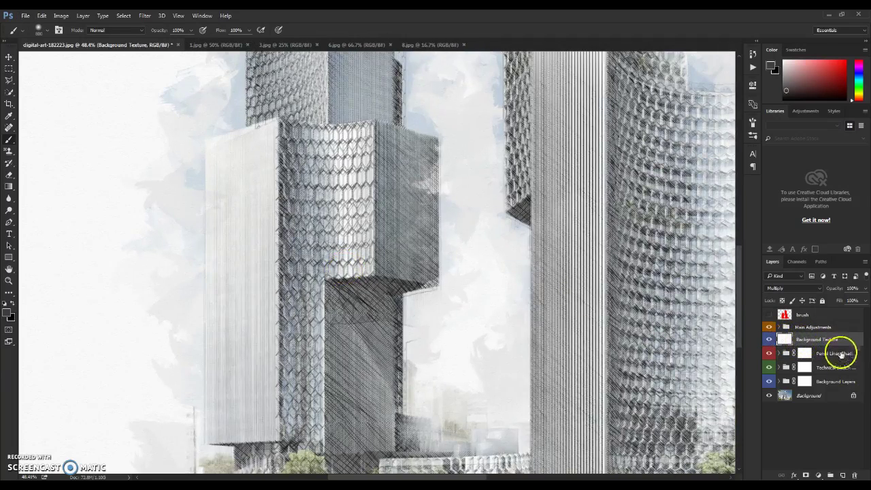
{"action": "left_click", "coordinate": [806, 474]}
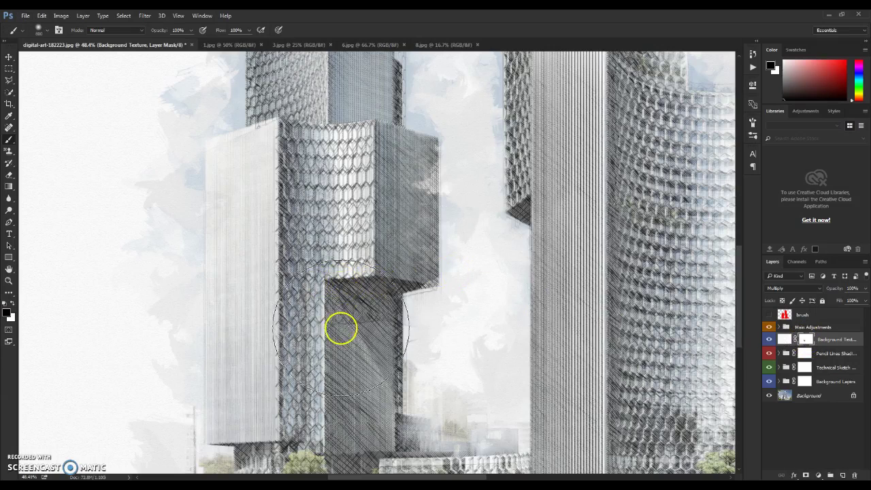
{"action": "left_click", "coordinate": [42, 15]}
{"action": "left_click", "coordinate": [48, 28]}
{"action": "scroll", "coordinate": [483, 302], "scroll_direction": "up", "scroll_amount": 2}
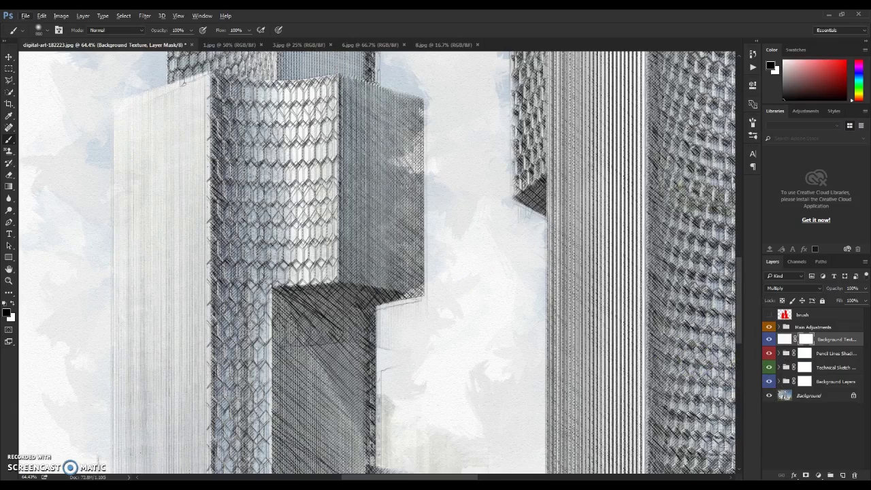
Switch to the Move tool, expand the Background Layers group, and select its Architect Sketch Color and Light Paint Strokes layers in turn.
{"action": "left_click", "coordinate": [12, 54]}
{"action": "left_click", "coordinate": [831, 380]}
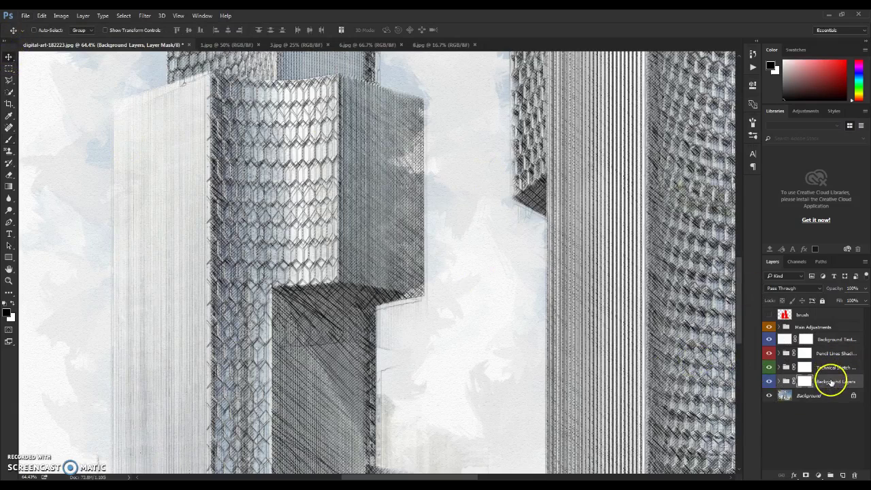
{"action": "left_click", "coordinate": [780, 382]}
{"action": "scroll", "coordinate": [541, 318], "scroll_direction": "down", "scroll_amount": 2}
{"action": "scroll", "coordinate": [529, 317], "scroll_direction": "down", "scroll_amount": 3}
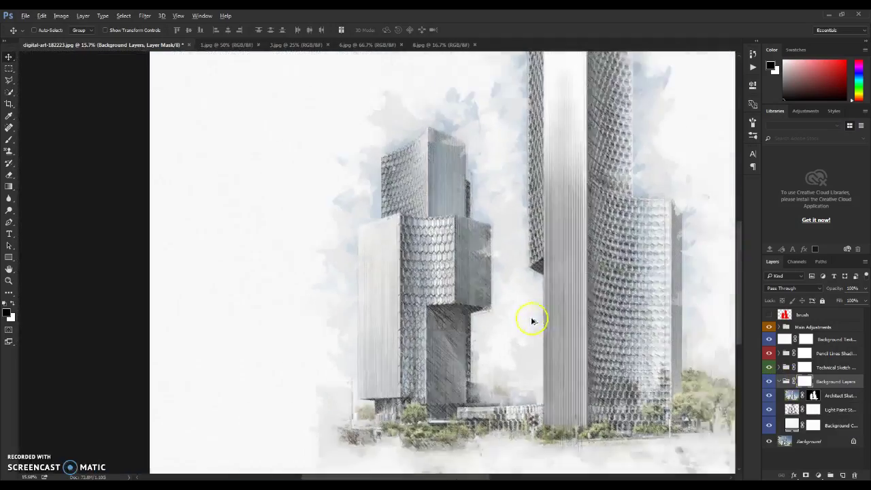
{"action": "scroll", "coordinate": [472, 336], "scroll_direction": "up", "scroll_amount": 2}
{"action": "left_click", "coordinate": [843, 395]}
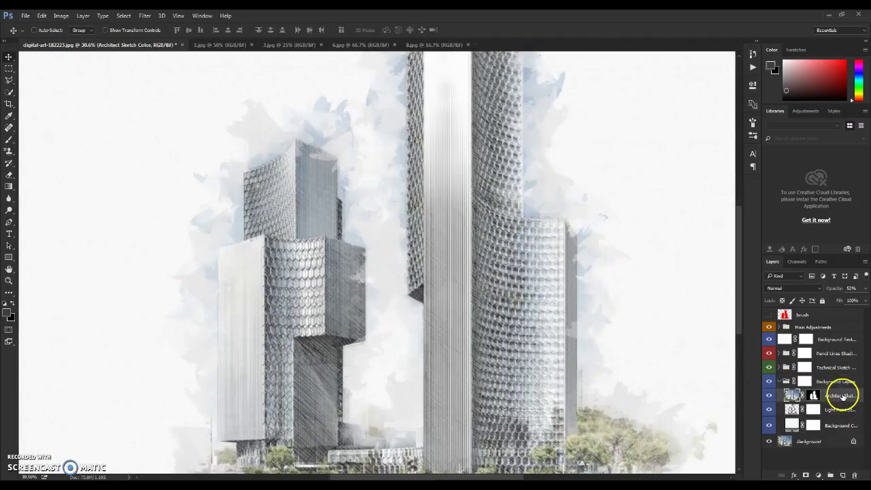
{"action": "key", "text": "Return"}
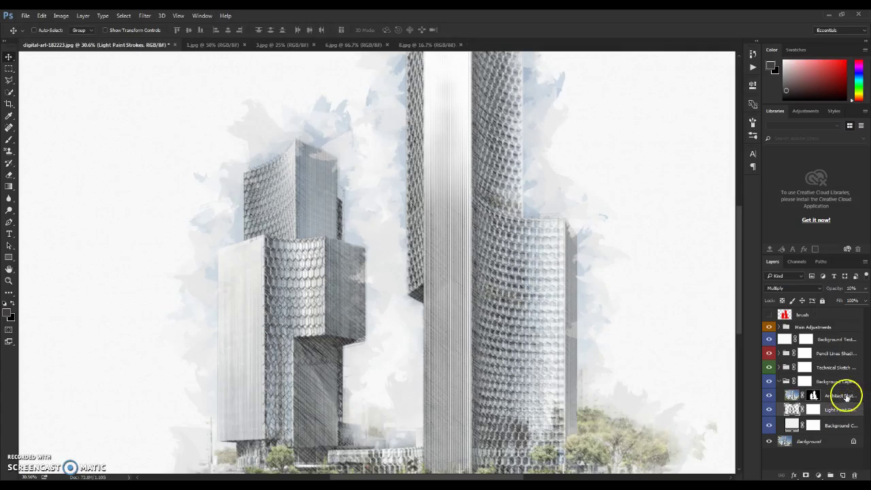
Hide the Architect Sketch Color layer and examine both towers without it.
{"action": "left_click", "coordinate": [770, 396]}
{"action": "scroll", "coordinate": [470, 313], "scroll_direction": "down", "scroll_amount": 3}
{"action": "scroll", "coordinate": [359, 334], "scroll_direction": "up", "scroll_amount": 8}
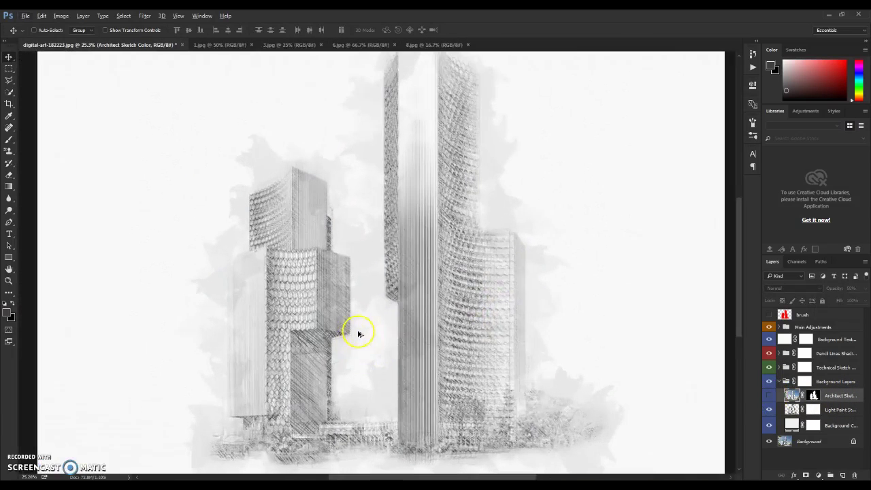
{"action": "scroll", "coordinate": [302, 336], "scroll_direction": "down", "scroll_amount": 4}
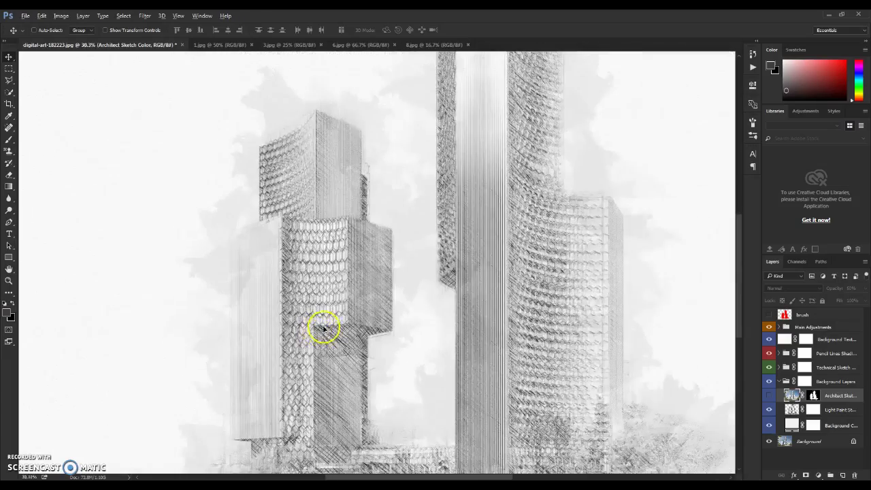
Examine the pencil sketch of both towers up close, and make the Architect Sketch Color layer visible again.
{"action": "scroll", "coordinate": [341, 334], "scroll_direction": "up", "scroll_amount": 2}
{"action": "scroll", "coordinate": [589, 235], "scroll_direction": "up", "scroll_amount": 4}
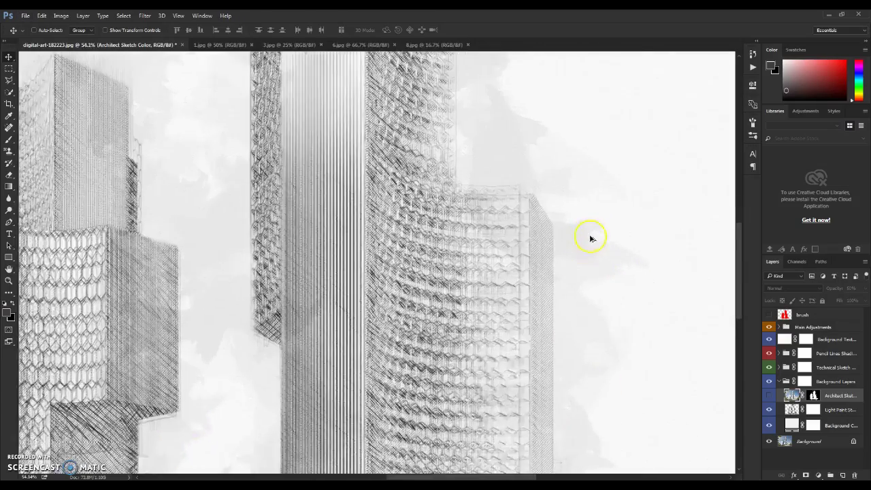
{"action": "scroll", "coordinate": [560, 237], "scroll_direction": "down", "scroll_amount": 5}
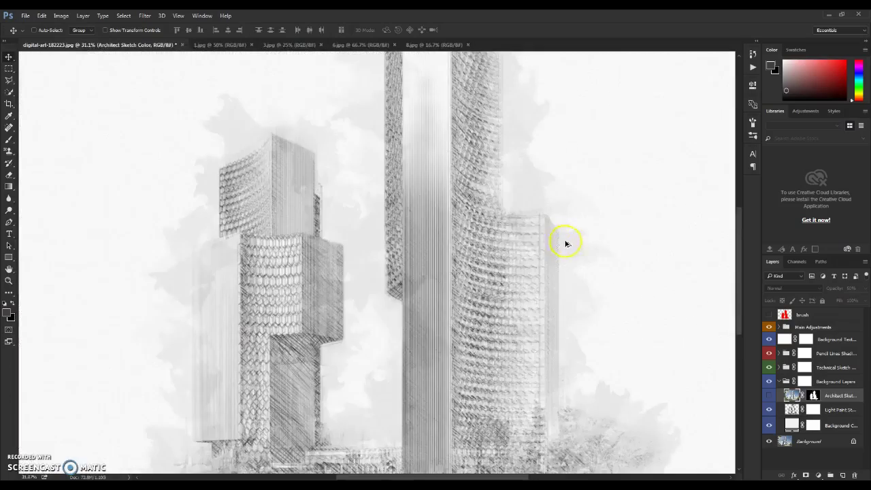
{"action": "scroll", "coordinate": [321, 389], "scroll_direction": "up", "scroll_amount": 2}
{"action": "scroll", "coordinate": [315, 403], "scroll_direction": "up", "scroll_amount": 1}
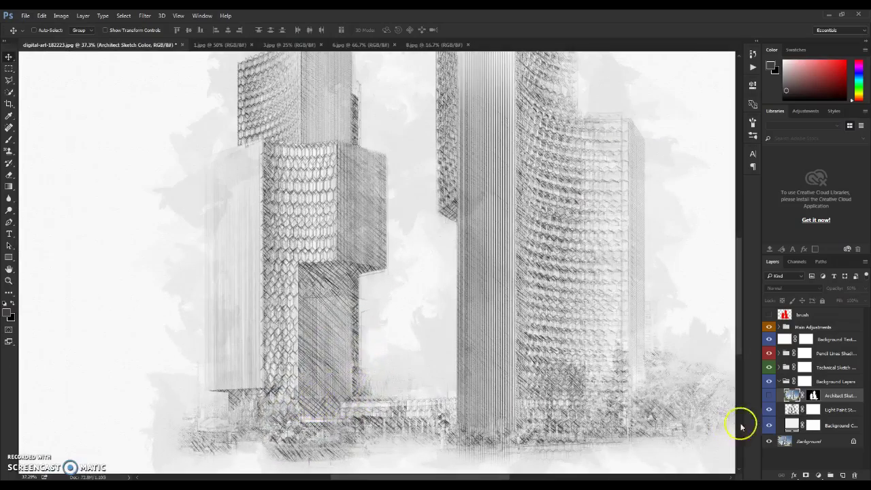
{"action": "left_click", "coordinate": [770, 398]}
{"action": "scroll", "coordinate": [483, 340], "scroll_direction": "down", "scroll_amount": 2}
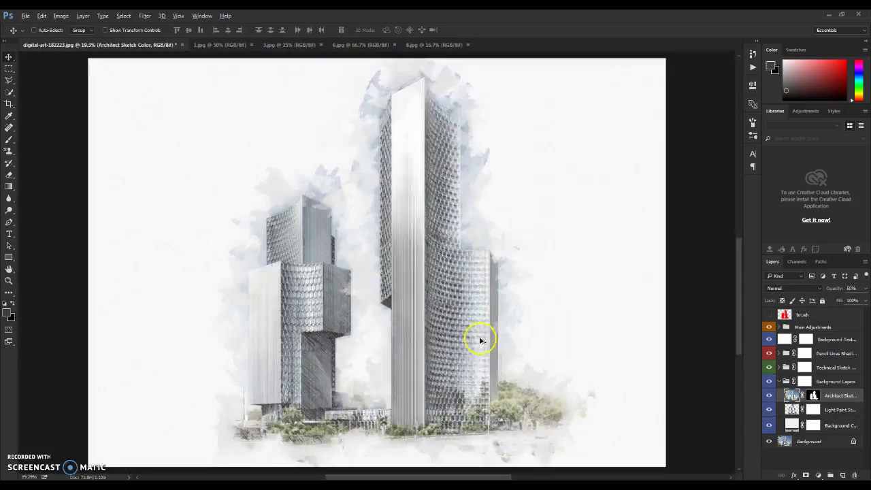
{"action": "scroll", "coordinate": [331, 409], "scroll_direction": "up", "scroll_amount": 1}
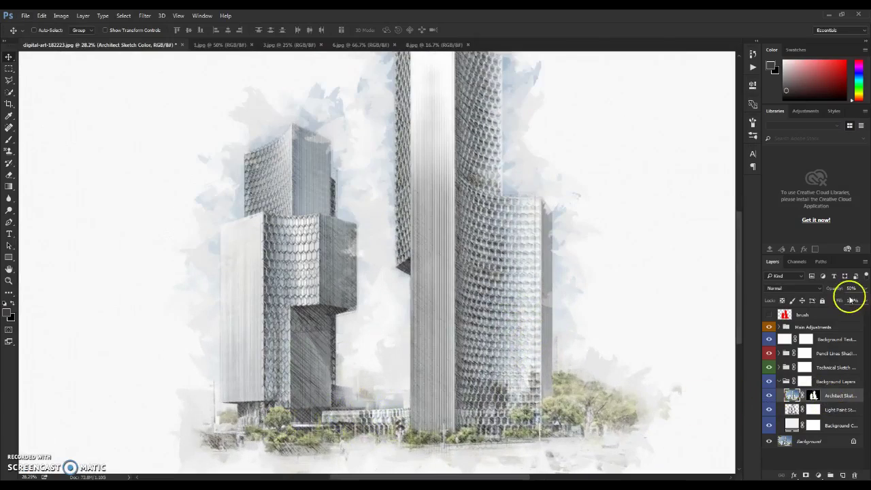
Try the Architect Sketch Color layer at 100%, 0%, 10% and 20% opacity.
{"action": "left_click", "coordinate": [852, 288]}
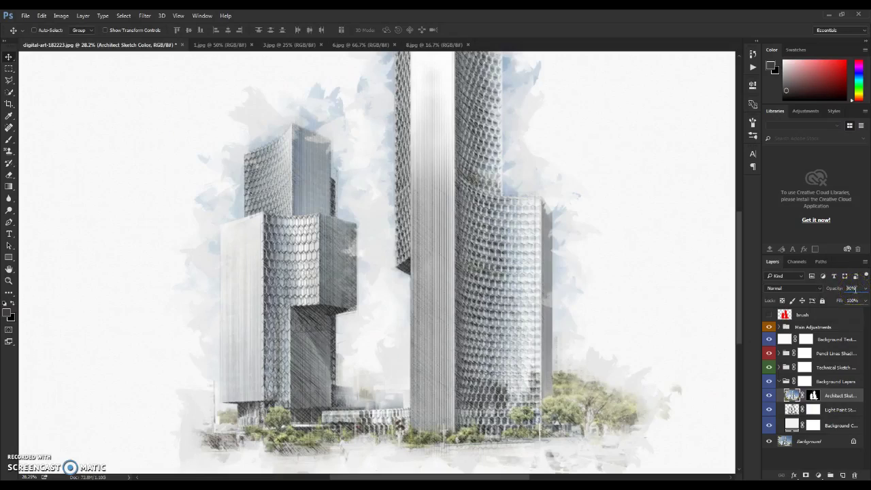
{"action": "type", "text": "100"}
{"action": "key", "text": "Return"}
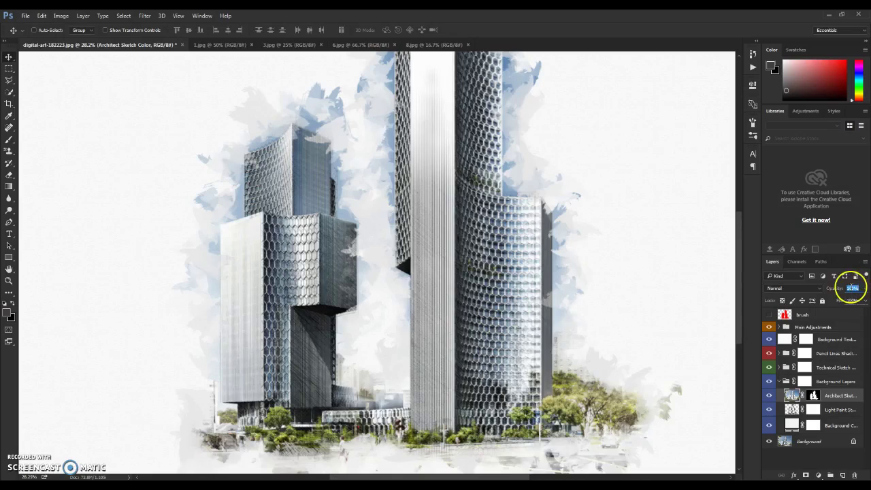
{"action": "type", "text": "0"}
{"action": "key", "text": "Return"}
{"action": "type", "text": "10"}
{"action": "key", "text": "Return"}
{"action": "type", "text": "20"}
{"action": "key", "text": "Return"}
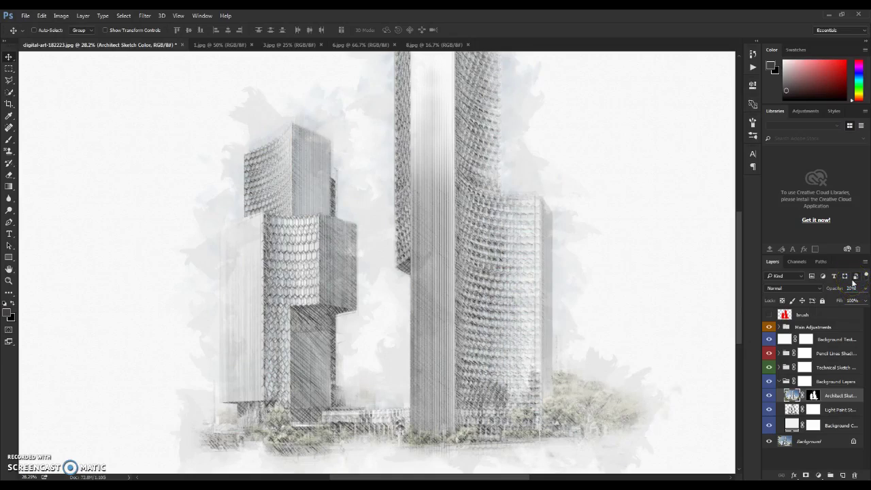
Hide and reshow the Architect Sketch Color layer to compare the artwork with and without its faint color.
{"action": "scroll", "coordinate": [282, 439], "scroll_direction": "up", "scroll_amount": 5}
{"action": "scroll", "coordinate": [278, 424], "scroll_direction": "down", "scroll_amount": 7}
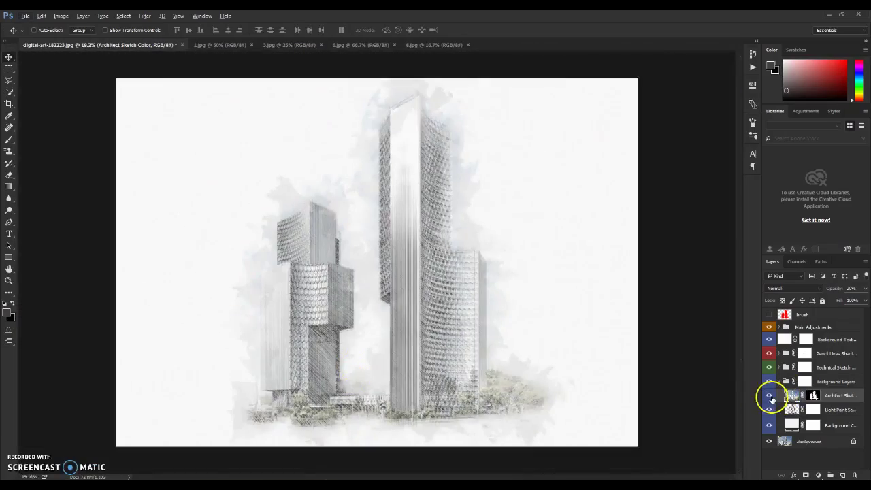
{"action": "left_click", "coordinate": [770, 396]}
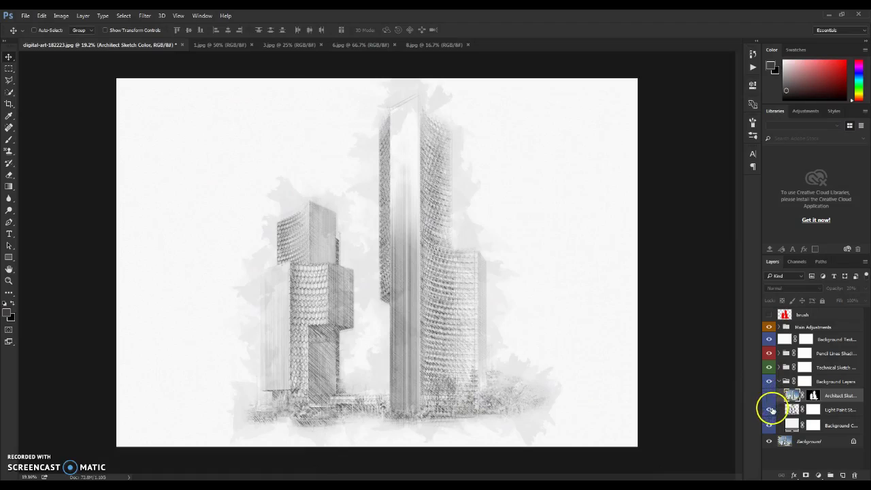
{"action": "left_click", "coordinate": [770, 396]}
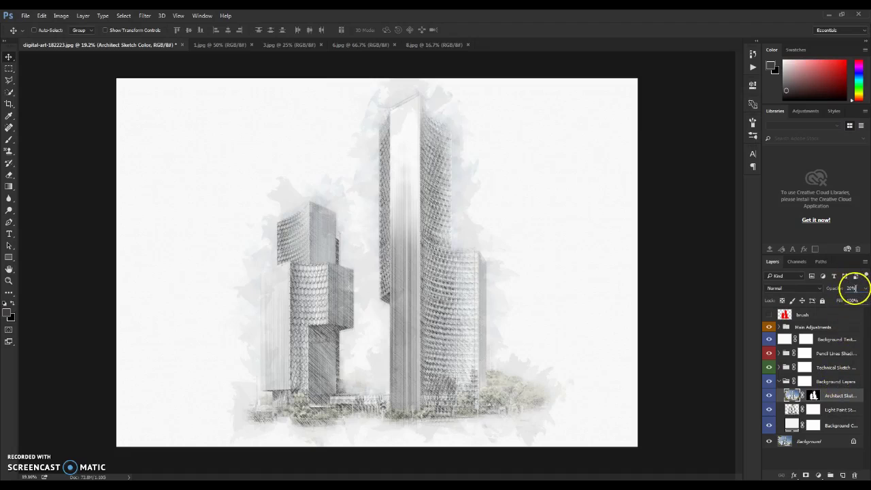
Set the Architect Sketch Color layer's opacity to 60% and inspect the towers.
{"action": "left_click", "coordinate": [852, 288]}
{"action": "scroll", "coordinate": [852, 288], "scroll_direction": "up", "scroll_amount": 5}
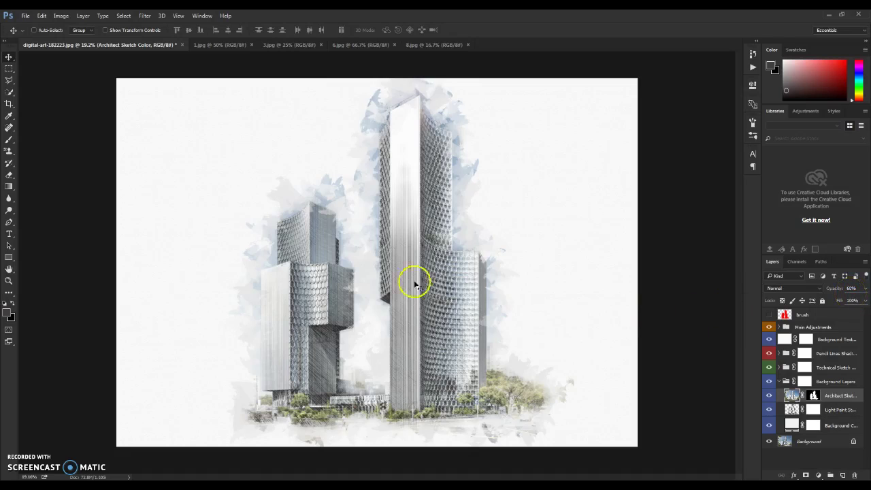
{"action": "scroll", "coordinate": [415, 285], "scroll_direction": "up", "scroll_amount": 3}
{"action": "scroll", "coordinate": [370, 253], "scroll_direction": "down", "scroll_amount": 4}
{"action": "scroll", "coordinate": [382, 275], "scroll_direction": "up", "scroll_amount": 1}
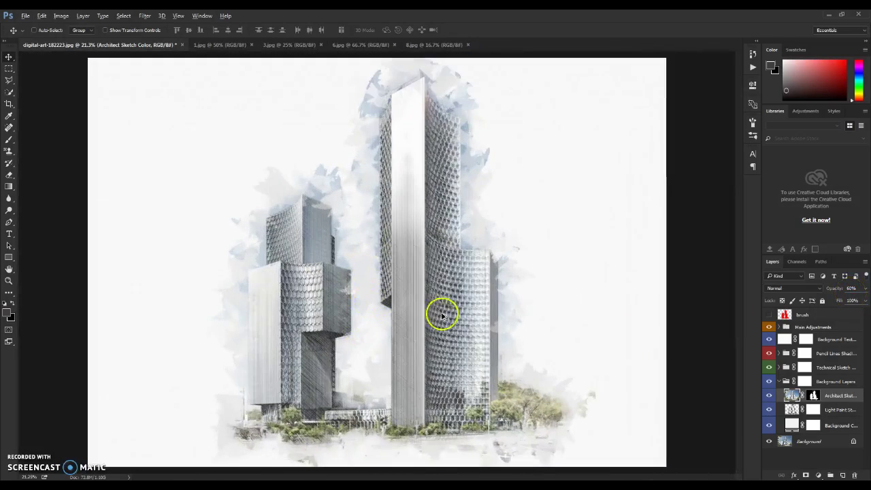
Select the Architect Sketch Color layer's mask and choose a jagged paint-stroke tip for the Brush tool.
{"action": "left_click", "coordinate": [814, 395]}
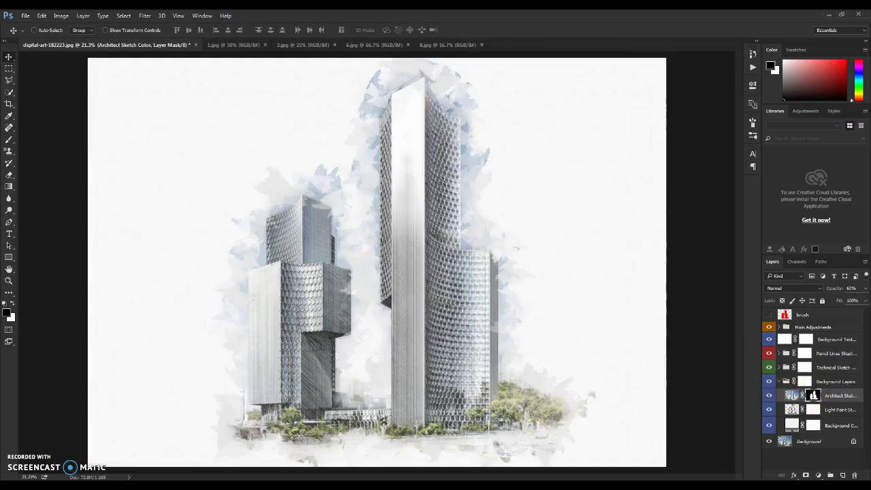
{"action": "left_click", "coordinate": [10, 139]}
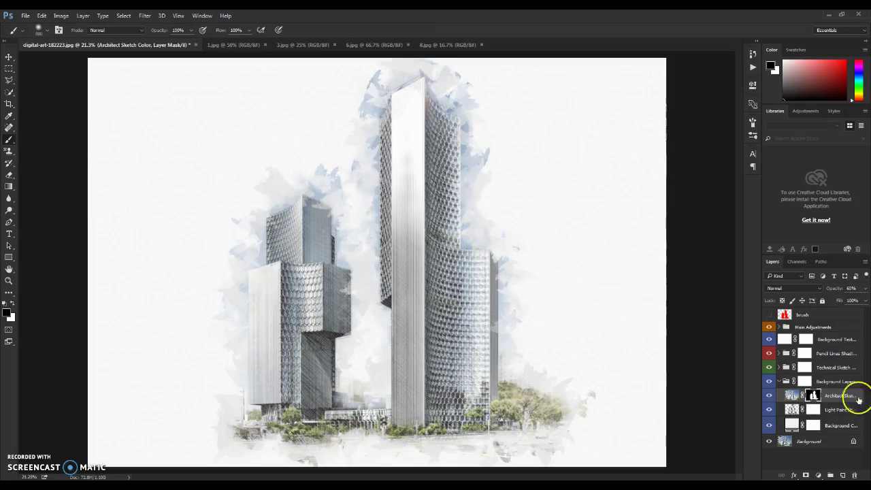
{"action": "mouse_move", "coordinate": [317, 175]}
{"action": "left_mouse_down"}
{"action": "mouse_move", "coordinate": [302, 200]}
{"action": "mouse_move", "coordinate": [321, 238]}
{"action": "left_mouse_up"}
{"action": "left_click", "coordinate": [41, 29]}
{"action": "left_click", "coordinate": [337, 111]}
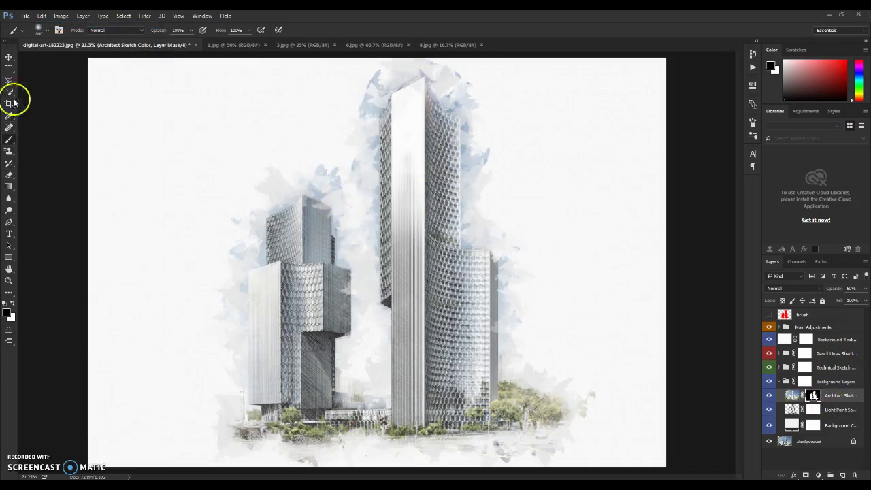
{"action": "left_click", "coordinate": [40, 30]}
{"action": "scroll", "coordinate": [111, 171], "scroll_direction": "down", "scroll_amount": 3}
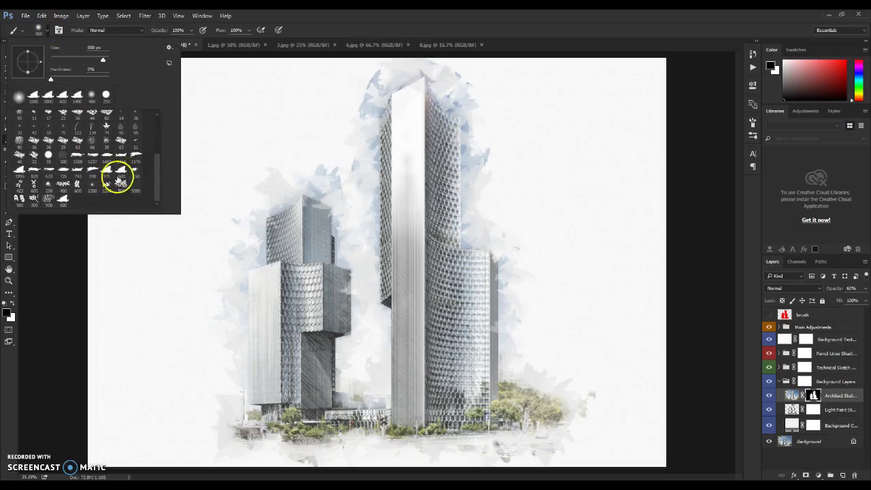
{"action": "left_click", "coordinate": [120, 172]}
Paint black on the mask around both towers and over the trees to hide parts of the color.
{"action": "left_click", "coordinate": [321, 195]}
{"action": "left_click_drag", "start_coordinate": [321, 195], "coordinate": [276, 189]}
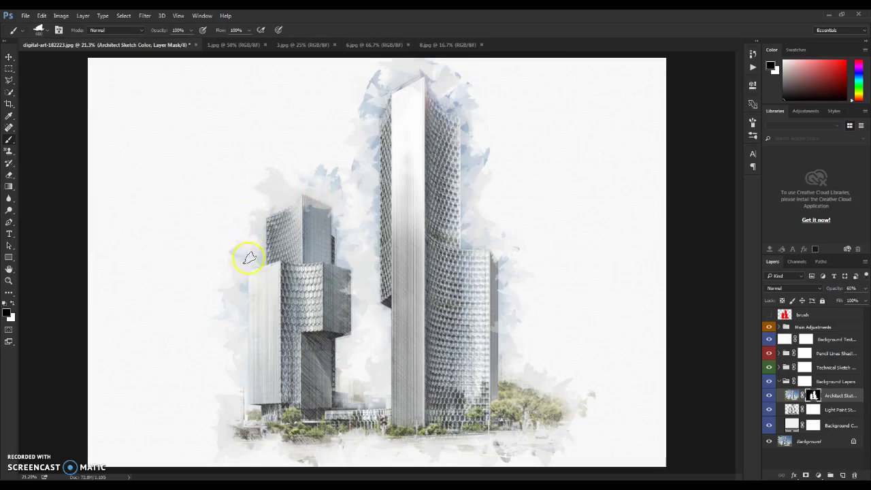
{"action": "left_click_drag", "start_coordinate": [376, 92], "coordinate": [383, 150]}
{"action": "left_click_drag", "start_coordinate": [462, 237], "coordinate": [470, 242]}
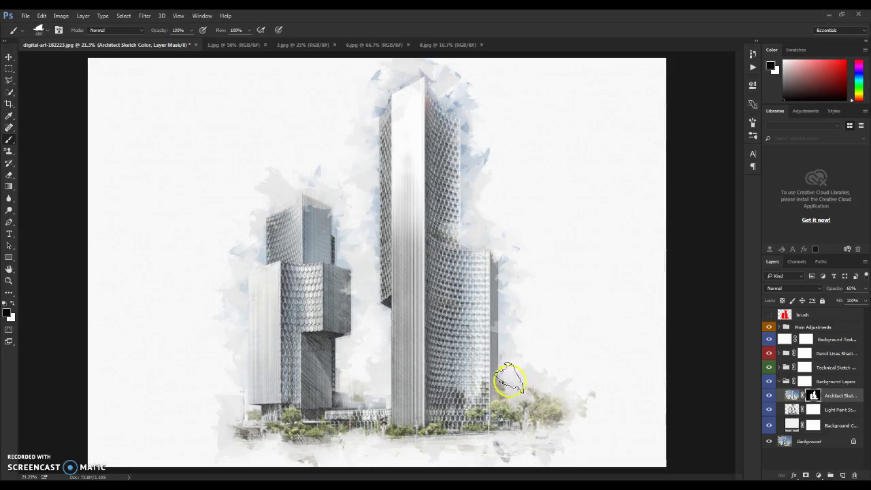
{"action": "scroll", "coordinate": [555, 412], "scroll_direction": "up", "scroll_amount": 3}
{"action": "scroll", "coordinate": [544, 407], "scroll_direction": "up", "scroll_amount": 4}
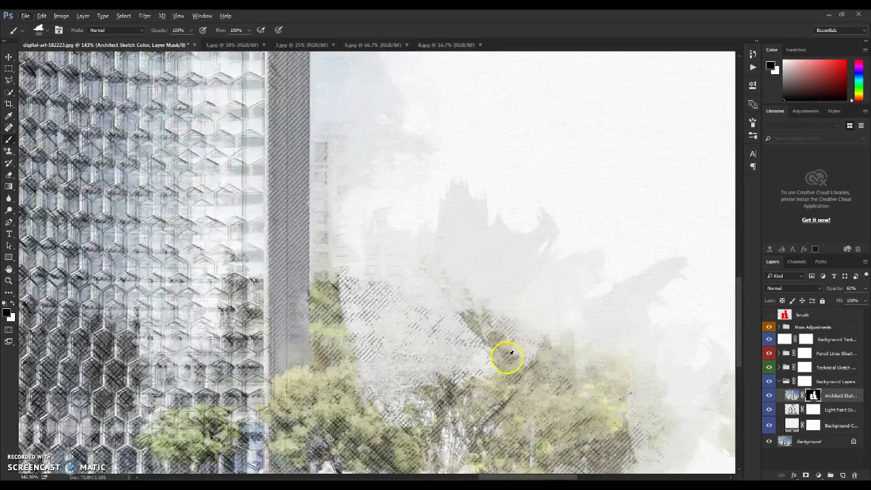
{"action": "scroll", "coordinate": [481, 315], "scroll_direction": "down", "scroll_amount": 5}
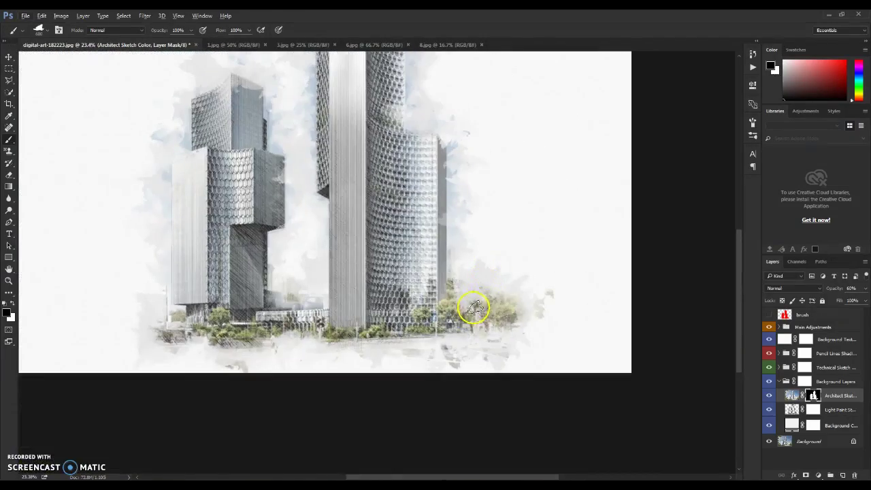
Paint white on the mask to restore color in the trees, and stamp a stroke in the blank area beside the taller tower.
{"action": "key", "text": "x"}
{"action": "scroll", "coordinate": [476, 304], "scroll_direction": "up", "scroll_amount": 2}
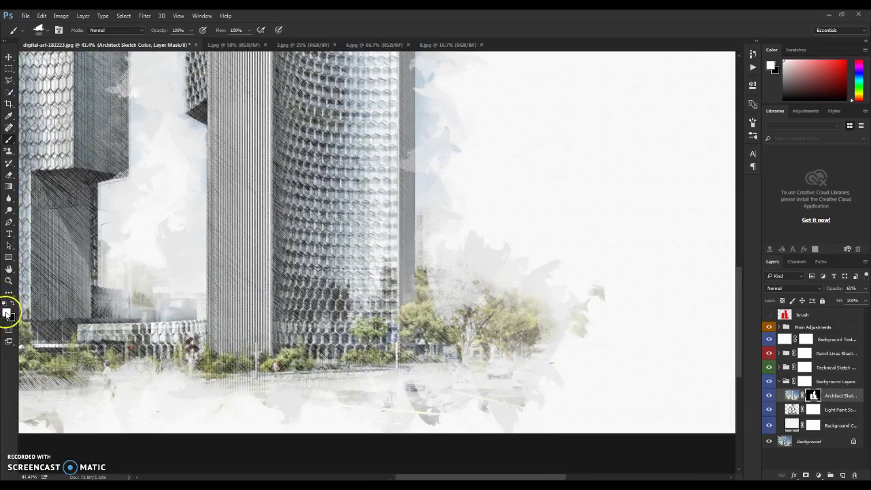
{"action": "mouse_move", "coordinate": [447, 331]}
{"action": "left_mouse_down"}
{"action": "mouse_move", "coordinate": [453, 303]}
{"action": "mouse_move", "coordinate": [446, 306]}
{"action": "left_mouse_up"}
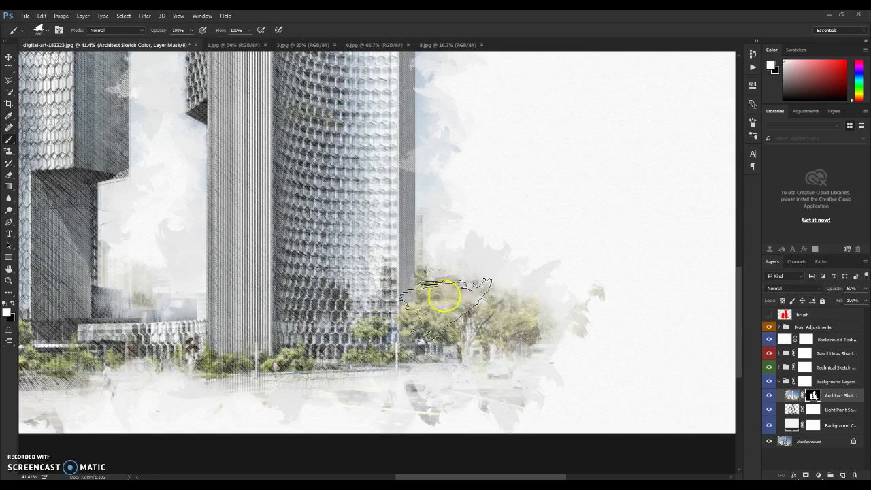
{"action": "scroll", "coordinate": [362, 295], "scroll_direction": "down", "scroll_amount": 2}
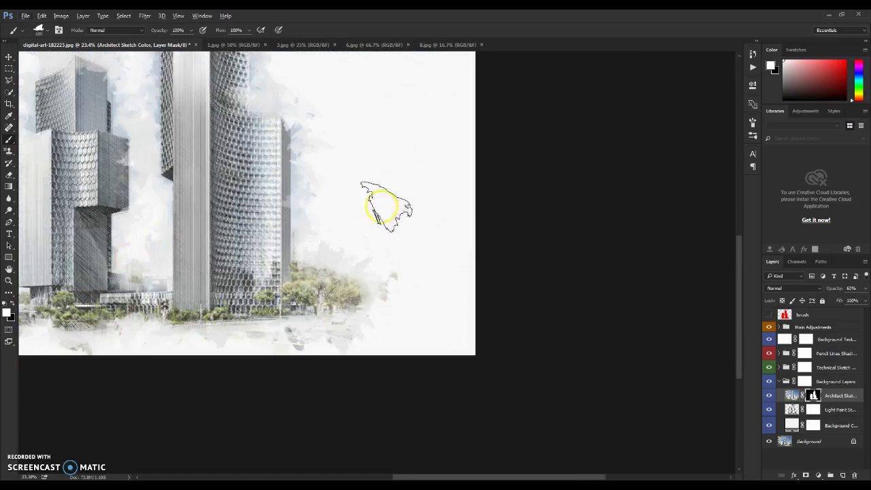
{"action": "left_click", "coordinate": [383, 192]}
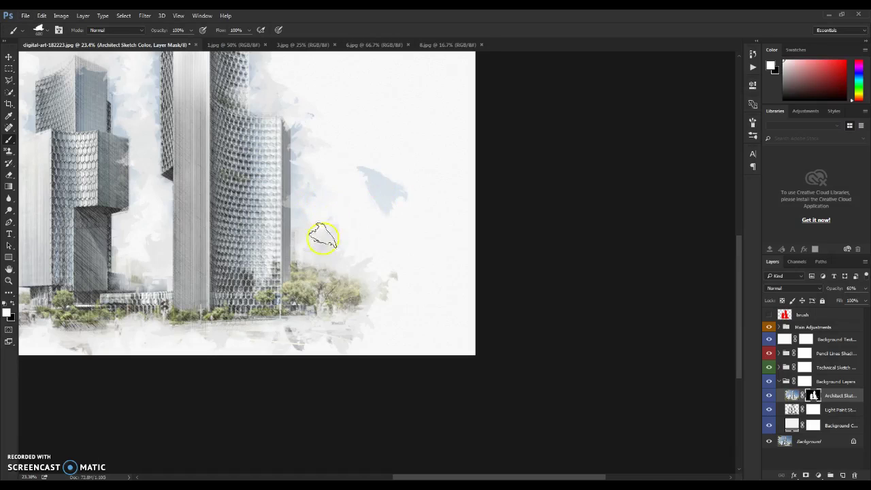
{"action": "scroll", "coordinate": [245, 222], "scroll_direction": "down", "scroll_amount": 1}
{"action": "scroll", "coordinate": [259, 278], "scroll_direction": "up", "scroll_amount": 1}
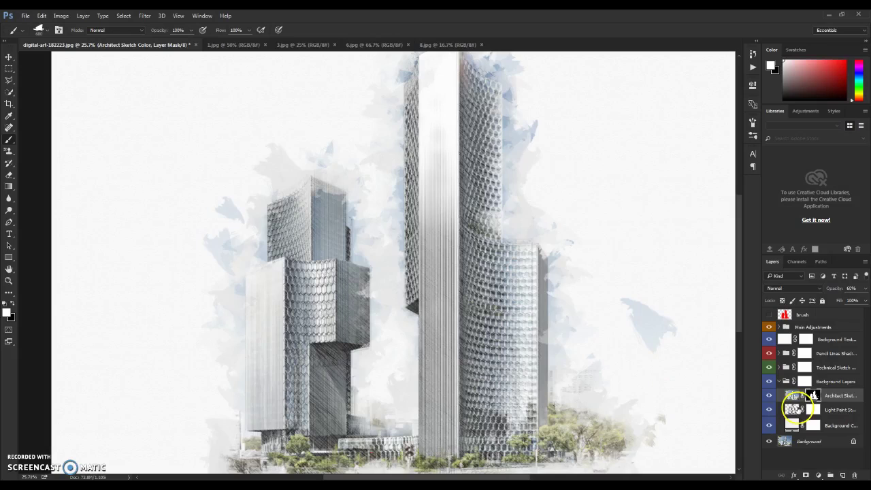
Select the Light Paint Strokes layer, toggle its visibility repeatedly to compare its effect, and select its layer mask.
{"action": "left_click", "coordinate": [841, 410]}
{"action": "scroll", "coordinate": [839, 415], "scroll_direction": "down", "scroll_amount": 3}
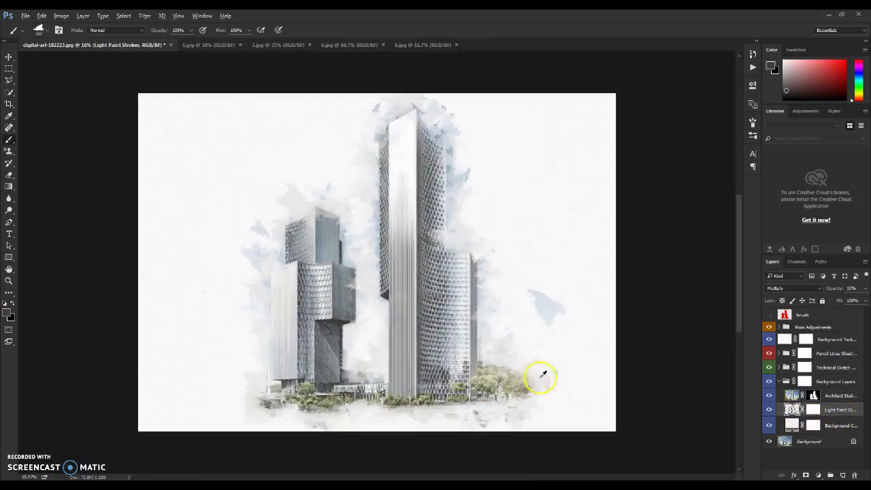
{"action": "left_click", "coordinate": [770, 409]}
{"action": "left_click", "coordinate": [769, 410]}
{"action": "left_click", "coordinate": [769, 409]}
{"action": "left_click", "coordinate": [769, 409]}
{"action": "left_click", "coordinate": [770, 409]}
{"action": "left_click", "coordinate": [769, 409]}
{"action": "left_click", "coordinate": [769, 409]}
{"action": "left_click", "coordinate": [769, 409]}
{"action": "left_click", "coordinate": [769, 409]}
{"action": "left_click", "coordinate": [769, 409]}
{"action": "left_click", "coordinate": [769, 409]}
{"action": "left_click", "coordinate": [769, 409]}
{"action": "left_click", "coordinate": [769, 409]}
{"action": "left_click", "coordinate": [769, 409]}
{"action": "left_click", "coordinate": [770, 409]}
{"action": "left_click", "coordinate": [769, 410]}
{"action": "scroll", "coordinate": [467, 321], "scroll_direction": "up", "scroll_amount": 5}
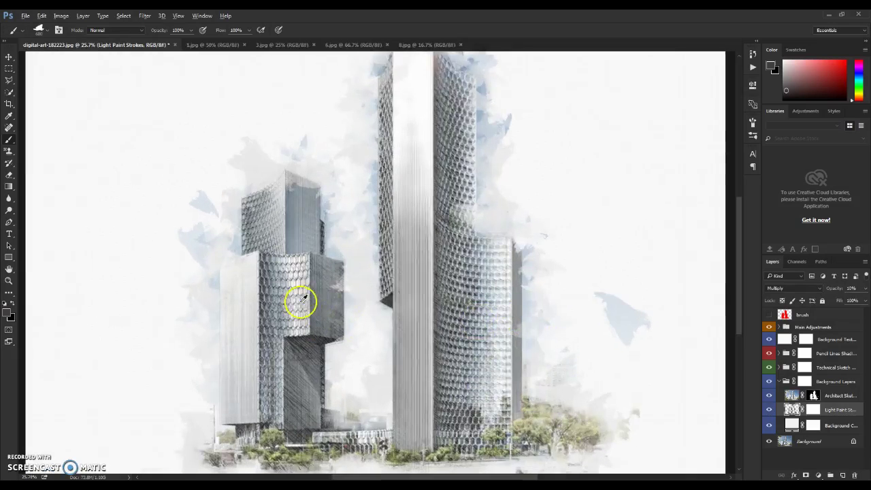
{"action": "left_click", "coordinate": [770, 409]}
{"action": "left_click", "coordinate": [769, 409]}
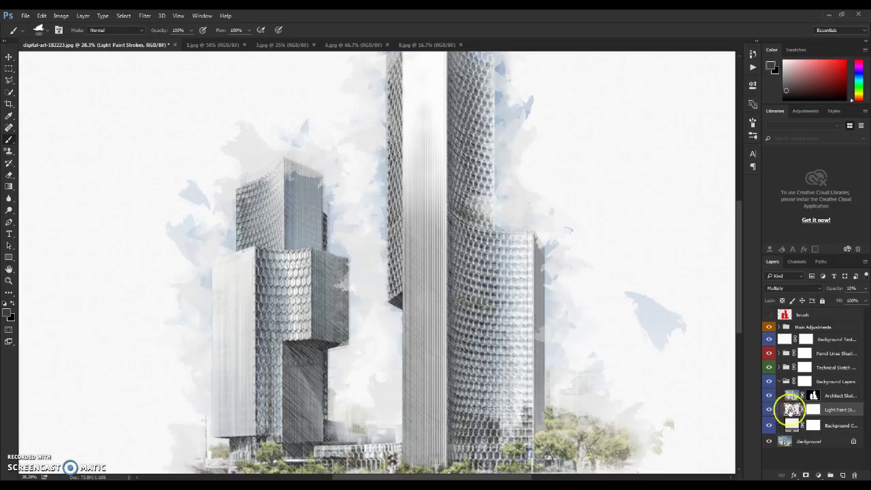
{"action": "left_click", "coordinate": [813, 410]}
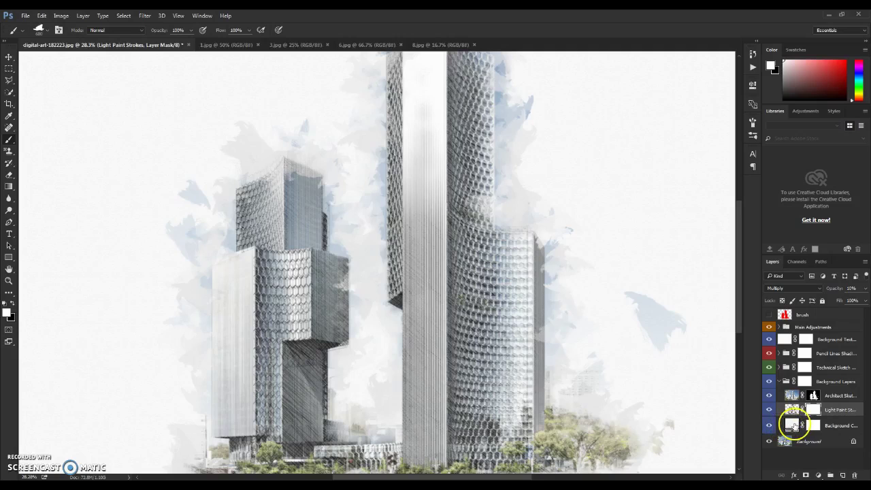
Try a dark red and a pale cream (#ebe9d9) for the Background Color fill layer, and cancel the color change.
{"action": "double_click", "coordinate": [794, 425]}
{"action": "mouse_move", "coordinate": [677, 200]}
{"action": "left_mouse_down"}
{"action": "mouse_move", "coordinate": [694, 197]}
{"action": "mouse_move", "coordinate": [665, 237]}
{"action": "mouse_move", "coordinate": [660, 262]}
{"action": "left_mouse_up"}
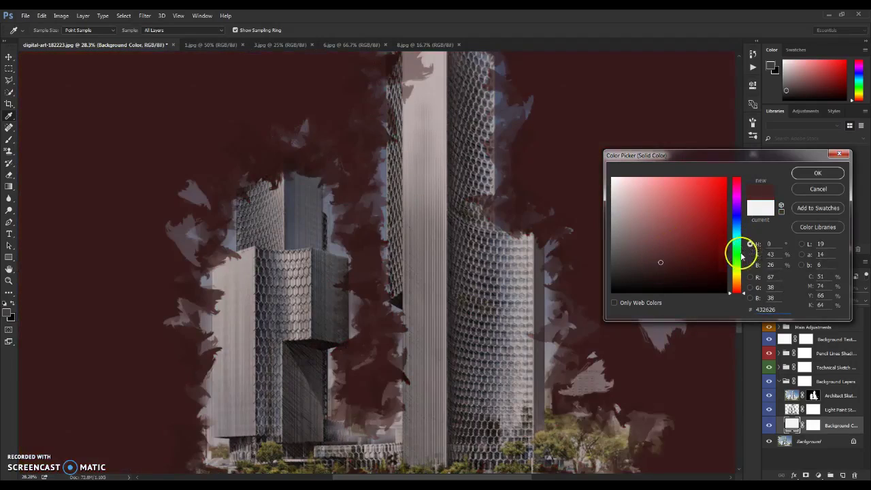
{"action": "left_click", "coordinate": [738, 276]}
{"action": "left_click", "coordinate": [624, 186]}
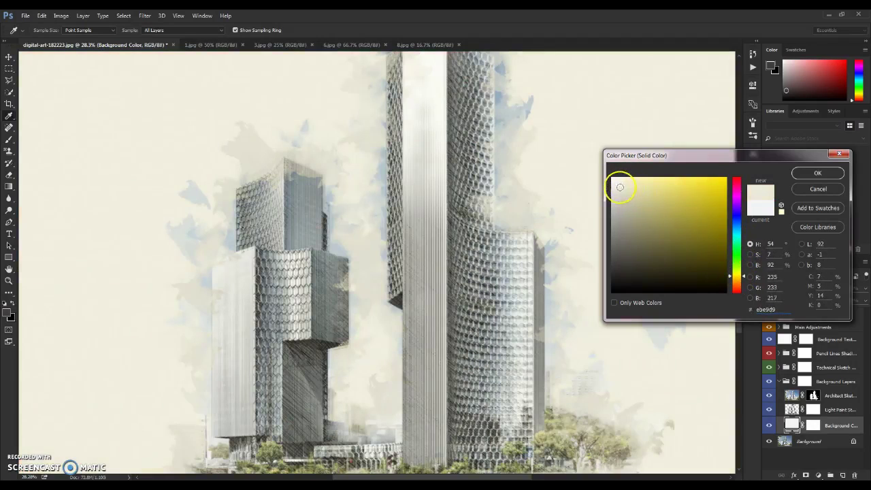
{"action": "left_click", "coordinate": [829, 191]}
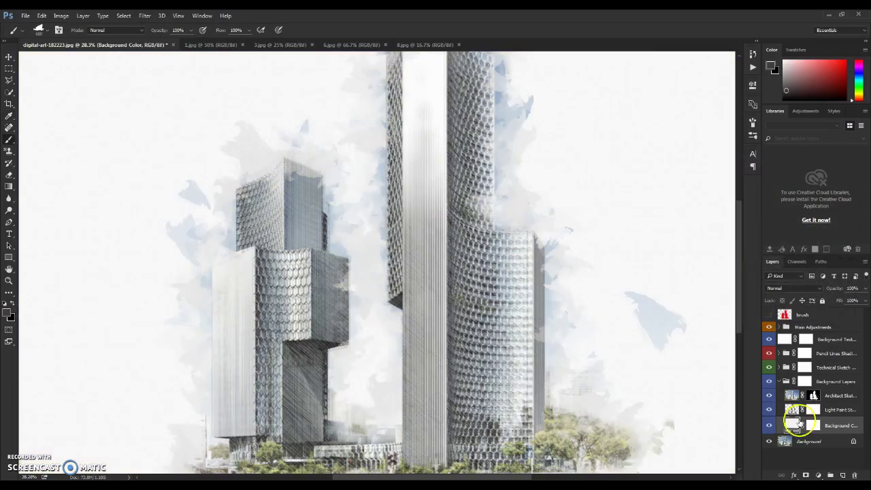
Switch to the Move tool and view the whole artwork.
{"action": "scroll", "coordinate": [388, 283], "scroll_direction": "down", "scroll_amount": 3}
{"action": "left_click", "coordinate": [9, 57]}
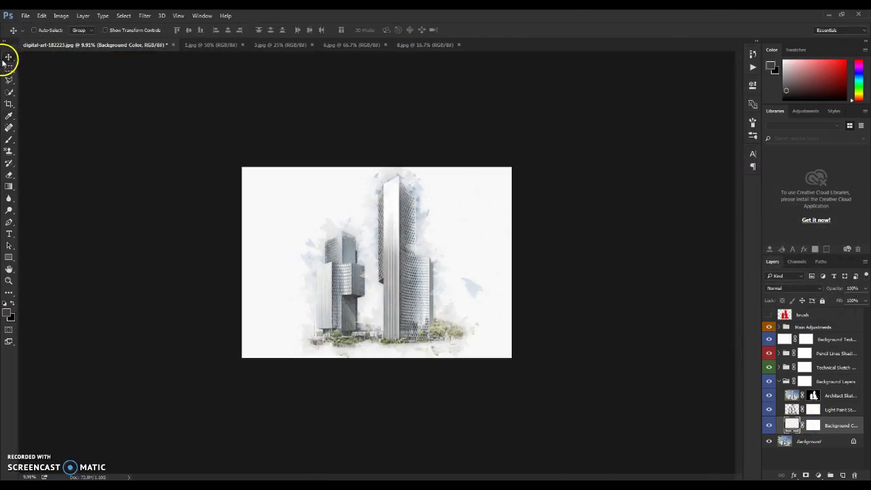
{"action": "scroll", "coordinate": [392, 335], "scroll_direction": "up", "scroll_amount": 1}
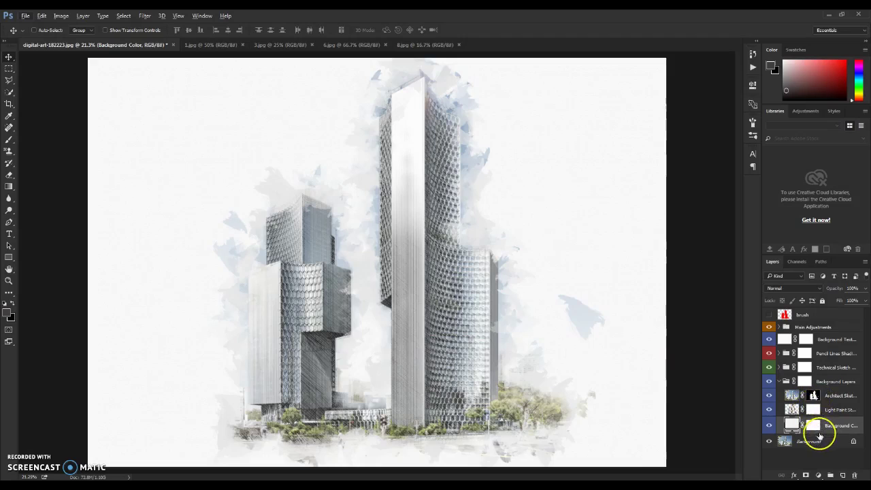
Set the Background Color fill layer to near-black, and hide the Architect Sketch Color layer in the Background Layers group.
{"action": "left_click", "coordinate": [356, 406]}
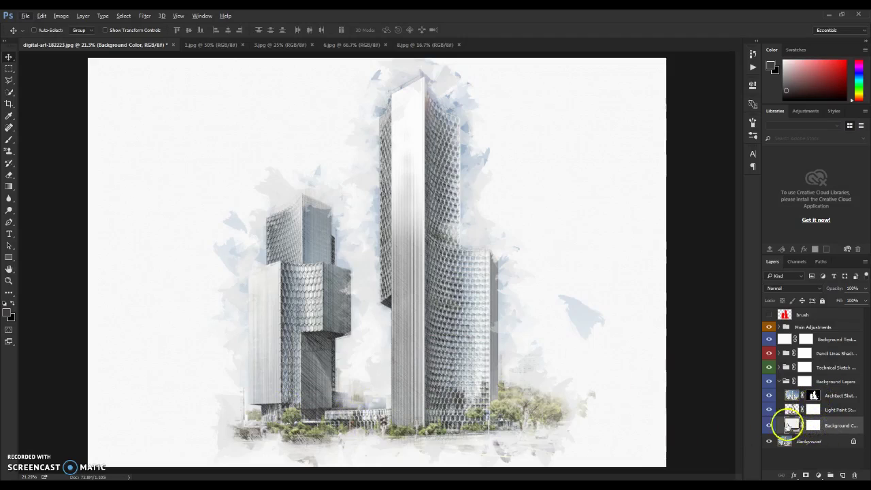
{"action": "double_click", "coordinate": [792, 425]}
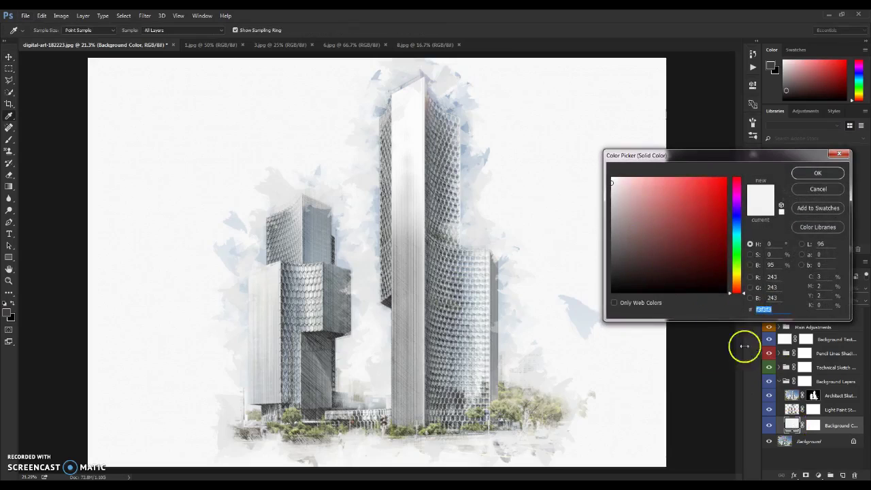
{"action": "left_click_drag", "start_coordinate": [618, 229], "coordinate": [590, 279]}
{"action": "left_click", "coordinate": [795, 174]}
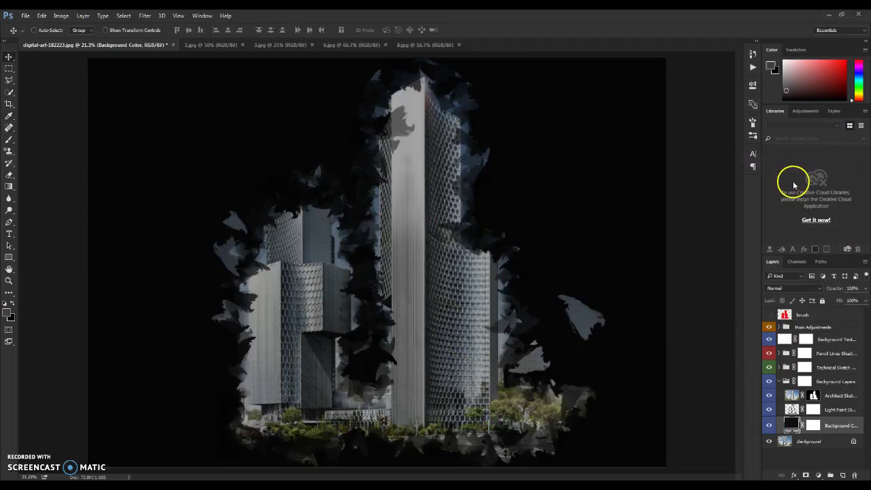
{"action": "left_click", "coordinate": [769, 398]}
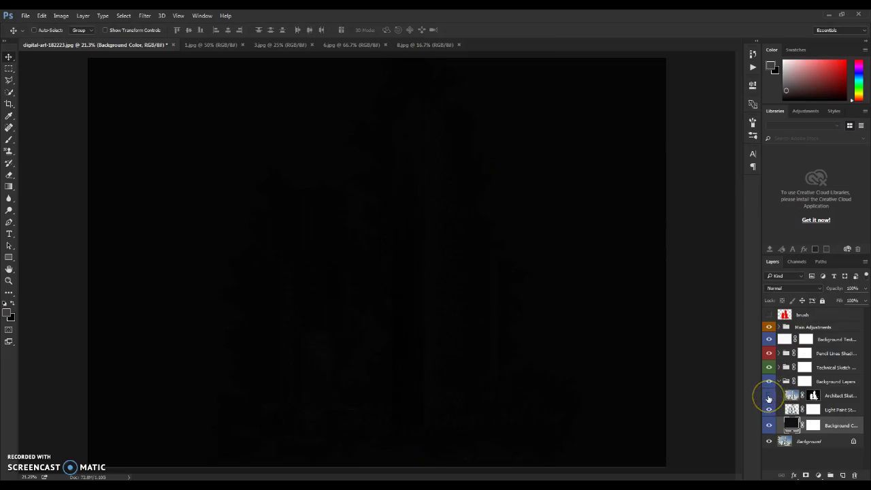
{"action": "left_click", "coordinate": [779, 381]}
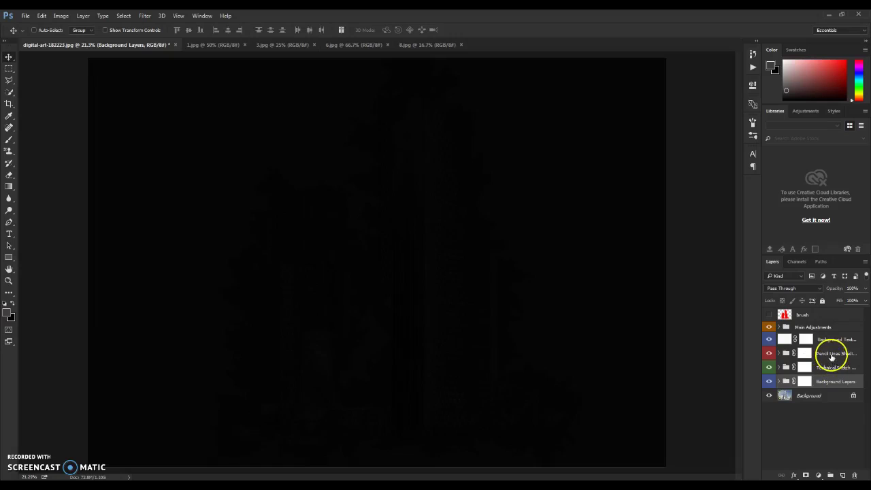
Show the hidden Straight Lines and Scribble Shading color fill layers in the Pencil Lines Shading group.
{"action": "left_click", "coordinate": [779, 354]}
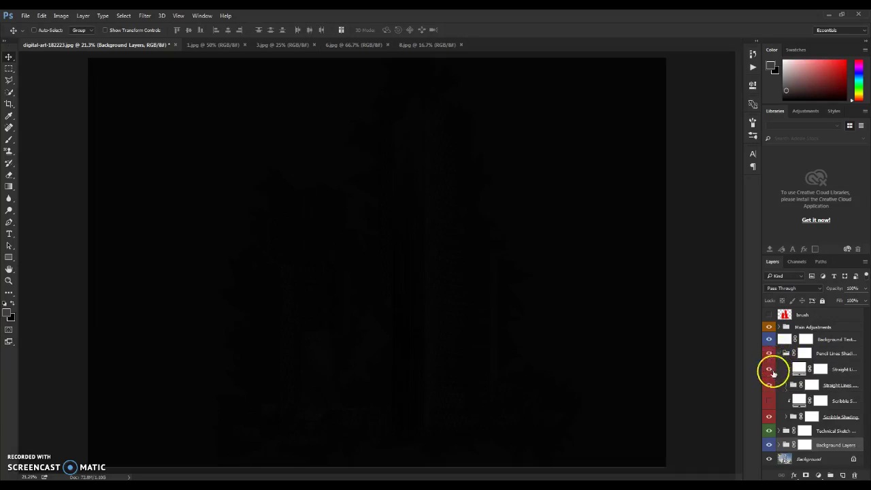
{"action": "left_click", "coordinate": [769, 369]}
{"action": "left_click", "coordinate": [769, 401]}
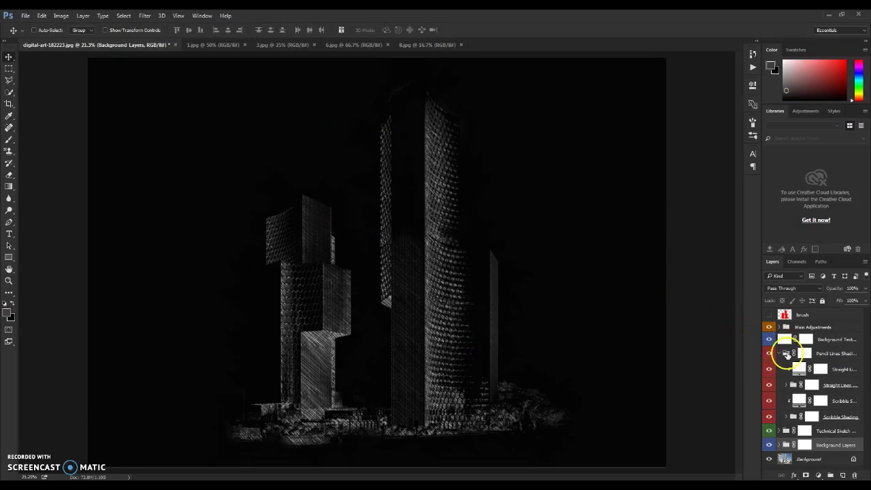
{"action": "left_click", "coordinate": [779, 353]}
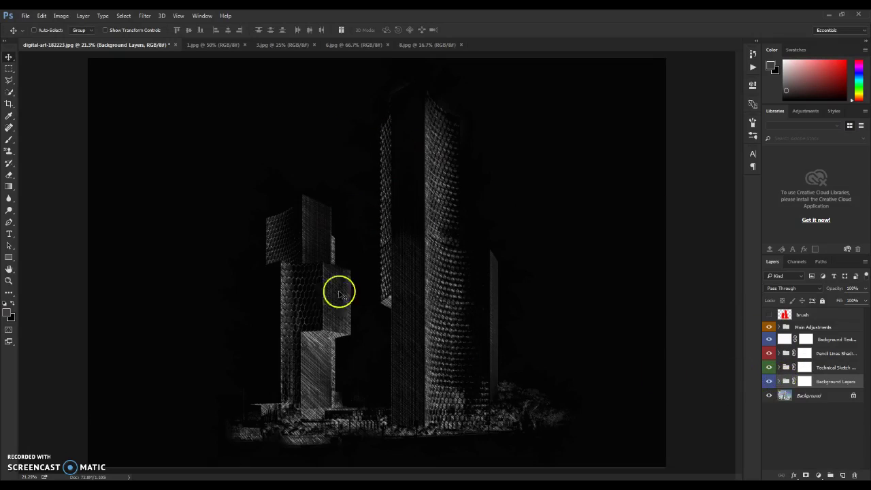
Inspect the light shading lines on the towers, and darken the Background Color fill layer to #080808.
{"action": "scroll", "coordinate": [289, 330], "scroll_direction": "up", "scroll_amount": 4}
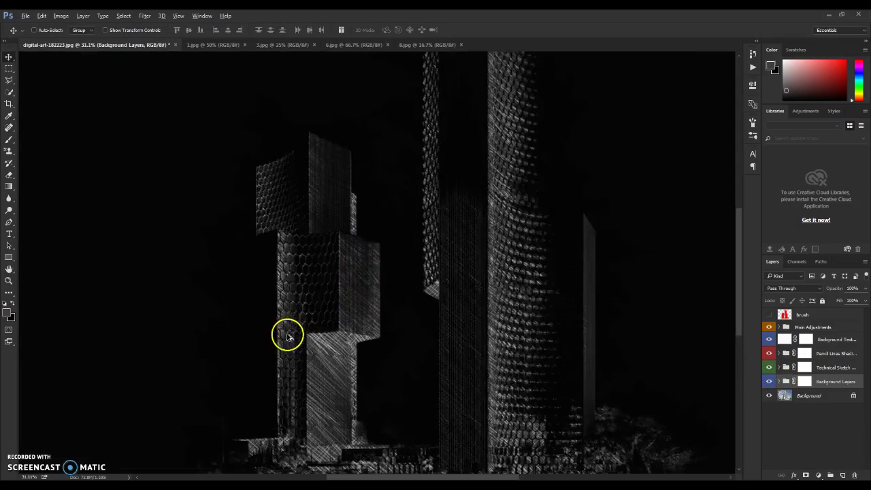
{"action": "scroll", "coordinate": [246, 175], "scroll_direction": "down", "scroll_amount": 5}
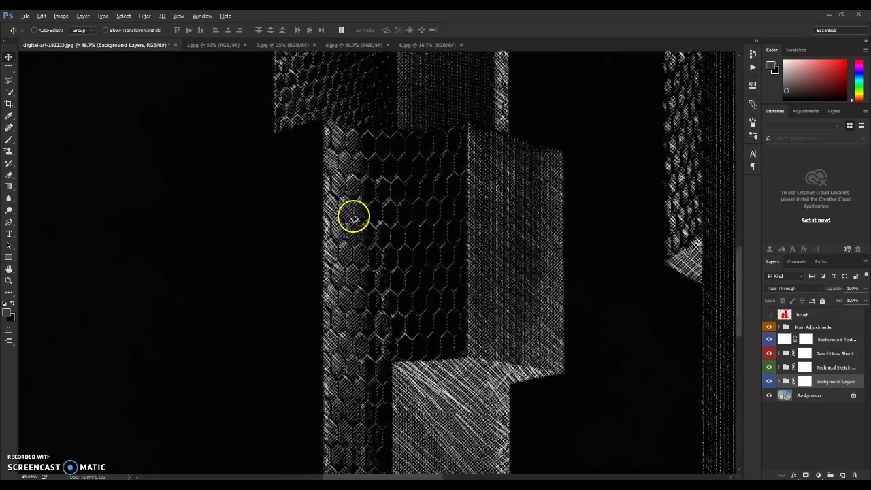
{"action": "scroll", "coordinate": [388, 352], "scroll_direction": "up", "scroll_amount": 4}
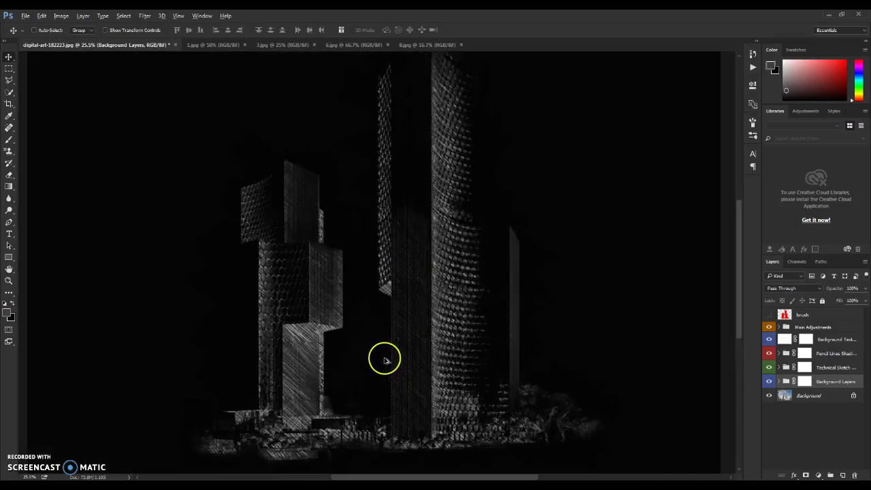
{"action": "scroll", "coordinate": [487, 290], "scroll_direction": "up", "scroll_amount": 2}
{"action": "scroll", "coordinate": [491, 289], "scroll_direction": "down", "scroll_amount": 6}
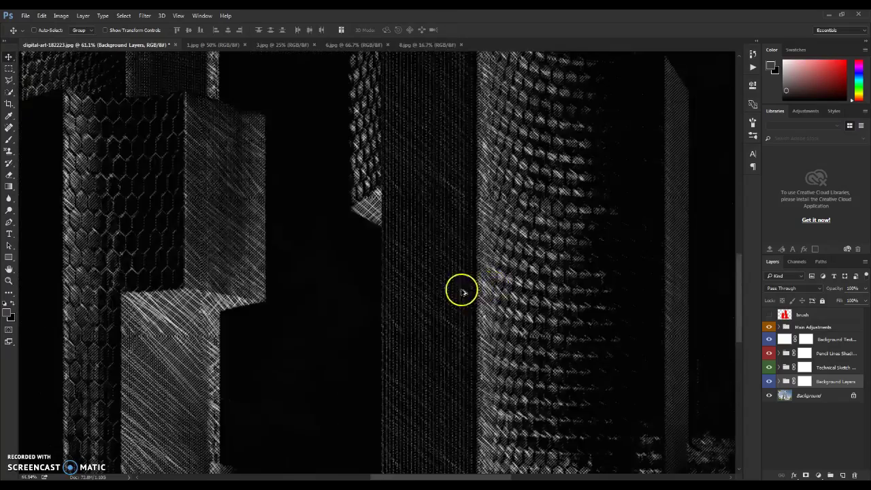
{"action": "left_click", "coordinate": [780, 381]}
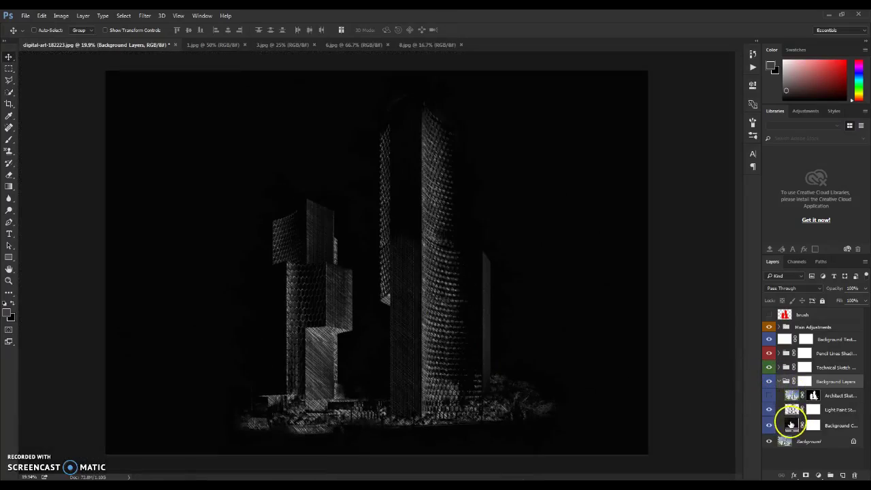
{"action": "double_click", "coordinate": [792, 426]}
{"action": "left_click", "coordinate": [613, 278]}
{"action": "mouse_move", "coordinate": [613, 278]}
{"action": "left_mouse_down"}
{"action": "mouse_move", "coordinate": [605, 284]}
{"action": "mouse_move", "coordinate": [615, 288]}
{"action": "mouse_move", "coordinate": [597, 292]}
{"action": "mouse_move", "coordinate": [610, 289]}
{"action": "left_mouse_up"}
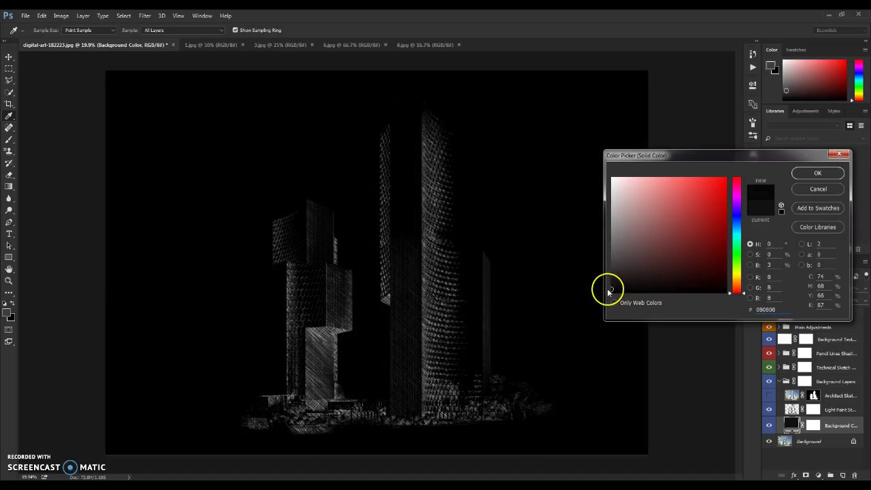
{"action": "left_click", "coordinate": [812, 173]}
Examine the hatching on the dark background up close, and set the Background Color fill layer to light gray #f1f1f1.
{"action": "scroll", "coordinate": [462, 286], "scroll_direction": "up", "scroll_amount": 5}
{"action": "scroll", "coordinate": [462, 293], "scroll_direction": "up", "scroll_amount": 3}
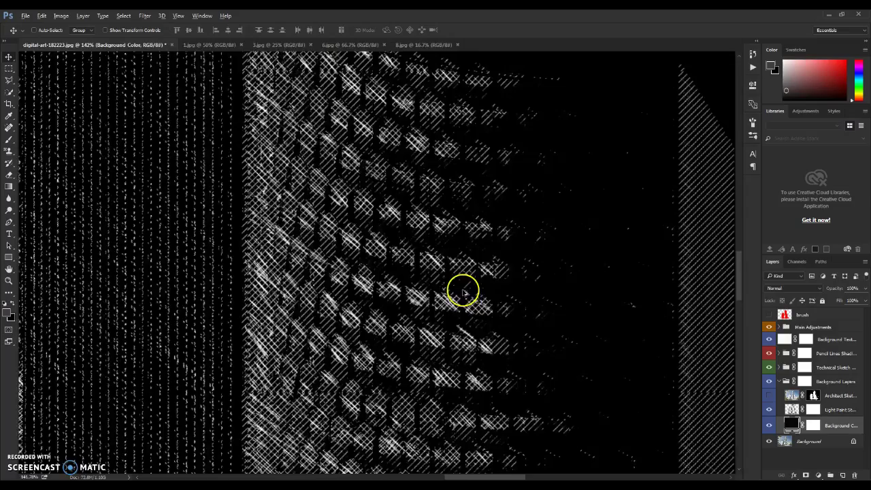
{"action": "scroll", "coordinate": [462, 284], "scroll_direction": "down", "scroll_amount": 5}
{"action": "scroll", "coordinate": [476, 277], "scroll_direction": "down", "scroll_amount": 5}
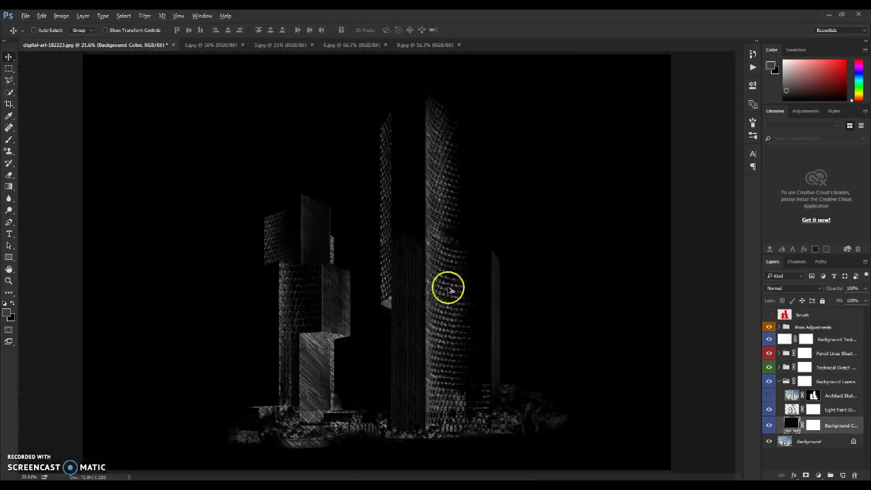
{"action": "scroll", "coordinate": [415, 304], "scroll_direction": "up", "scroll_amount": 3}
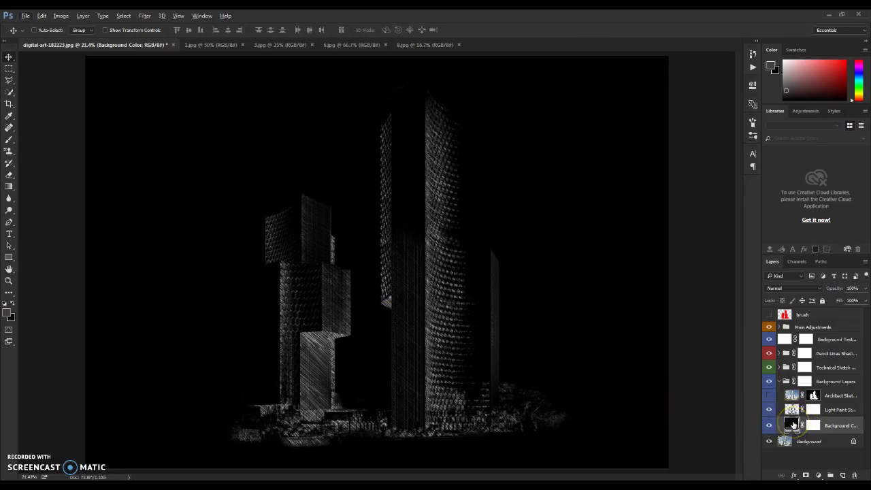
{"action": "double_click", "coordinate": [793, 425]}
{"action": "mouse_move", "coordinate": [618, 200]}
{"action": "left_mouse_down"}
{"action": "mouse_move", "coordinate": [595, 179]}
{"action": "mouse_move", "coordinate": [613, 185]}
{"action": "left_mouse_up"}
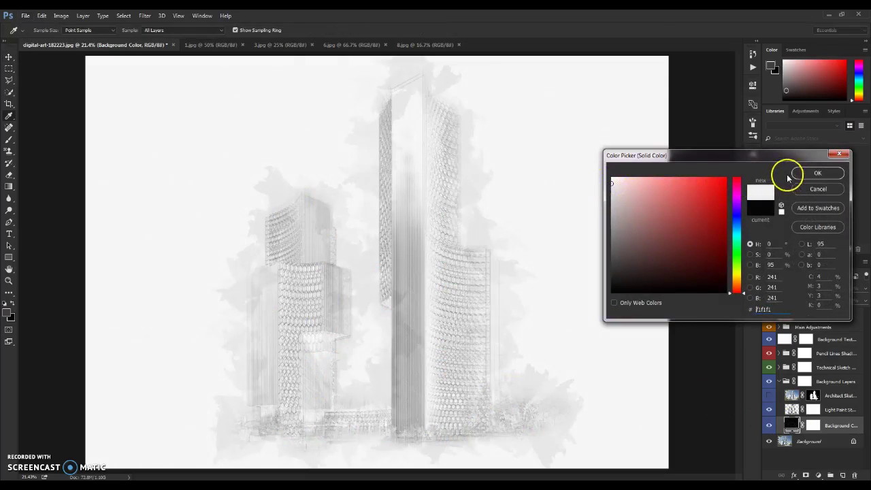
{"action": "left_click", "coordinate": [810, 173]}
Show the Architect Sketch Color layer again, and hide the Straight Lines and Scribble Shading color fill layers.
{"action": "left_click", "coordinate": [785, 383]}
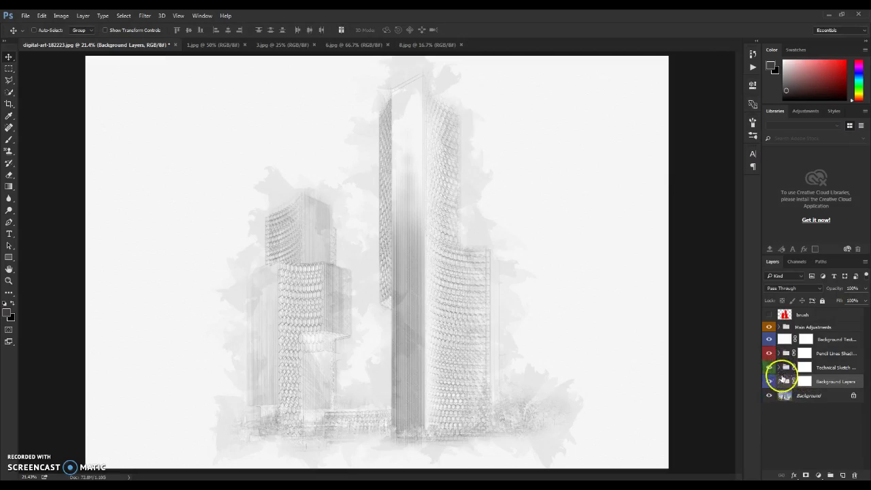
{"action": "left_click", "coordinate": [779, 381]}
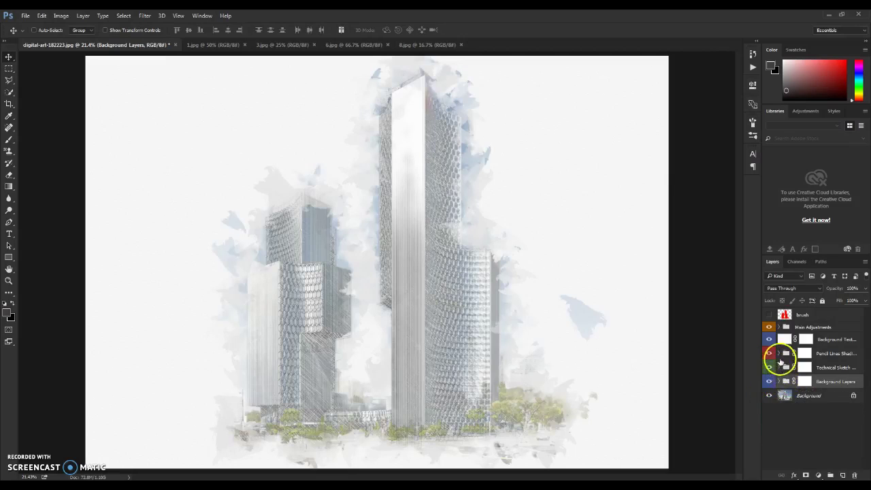
{"action": "left_click", "coordinate": [779, 353]}
{"action": "left_click", "coordinate": [769, 401]}
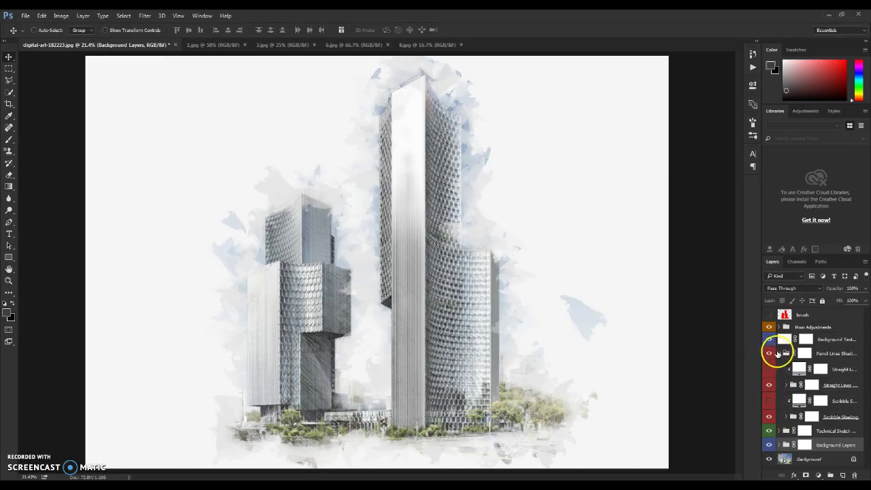
{"action": "left_click", "coordinate": [779, 353]}
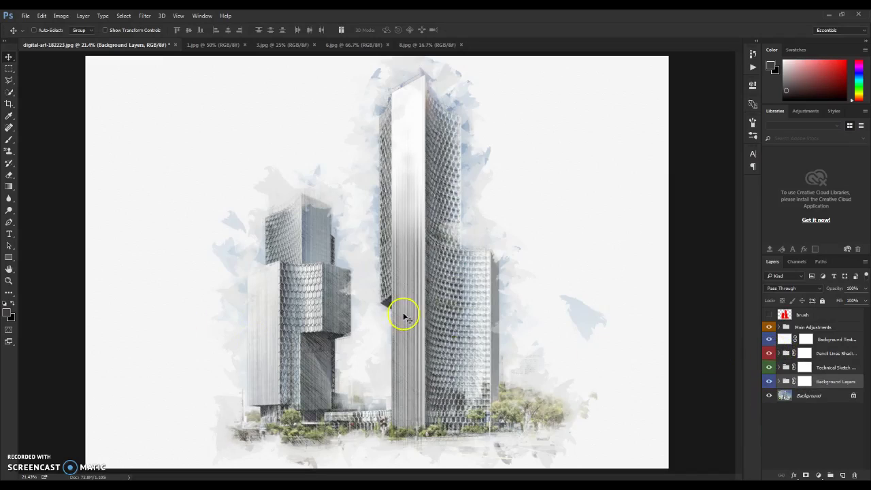
Select the Architect Sketch Color layer in the Background Layers group, and collapse the group.
{"action": "left_click", "coordinate": [779, 381]}
{"action": "left_click", "coordinate": [831, 396]}
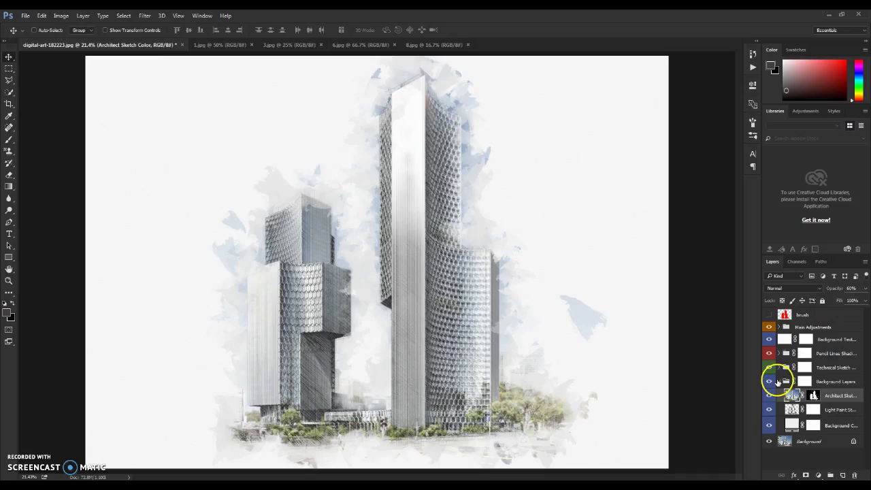
{"action": "left_click", "coordinate": [780, 381]}
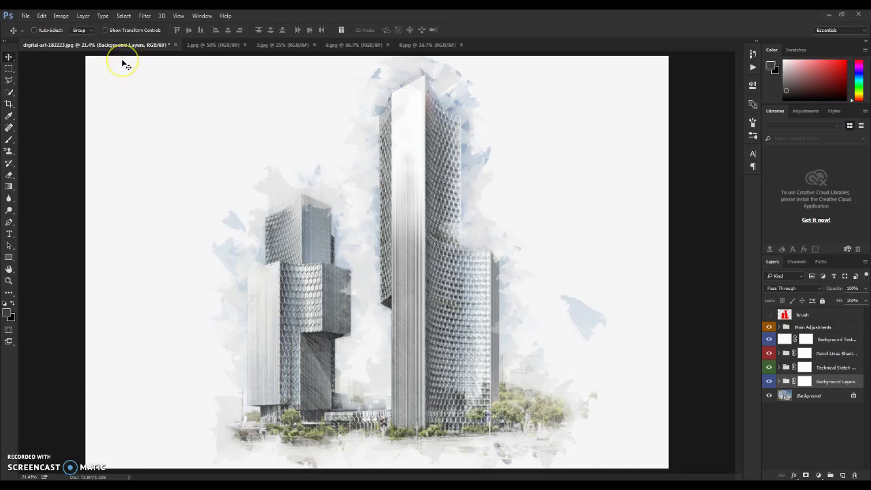
Check the document's pixel dimensions in Image Size without changing them, and switch to the 1.jpg document.
{"action": "left_click", "coordinate": [356, 163]}
{"action": "left_click", "coordinate": [9, 59]}
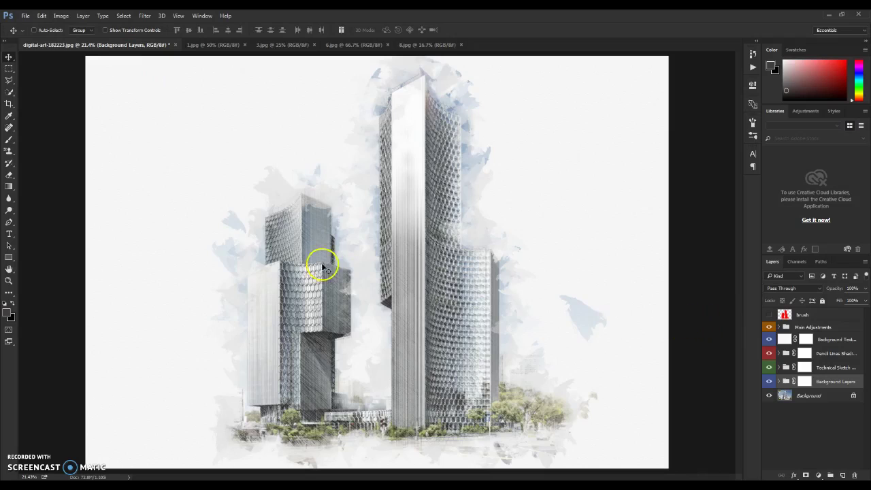
{"action": "left_click", "coordinate": [61, 16]}
{"action": "left_click", "coordinate": [70, 80]}
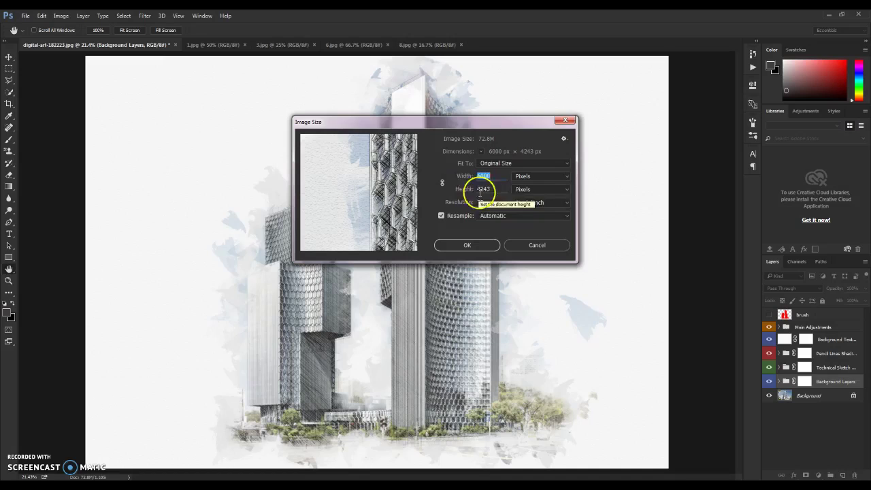
{"action": "left_click", "coordinate": [536, 247]}
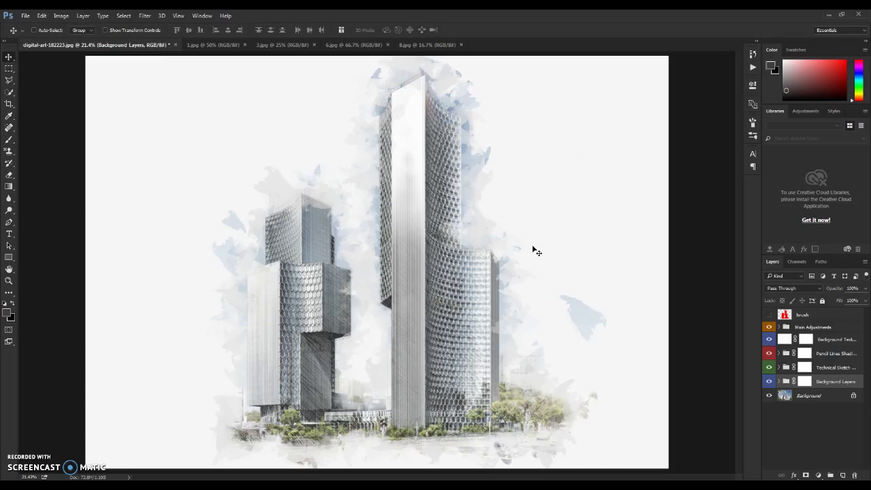
{"action": "left_click", "coordinate": [211, 44]}
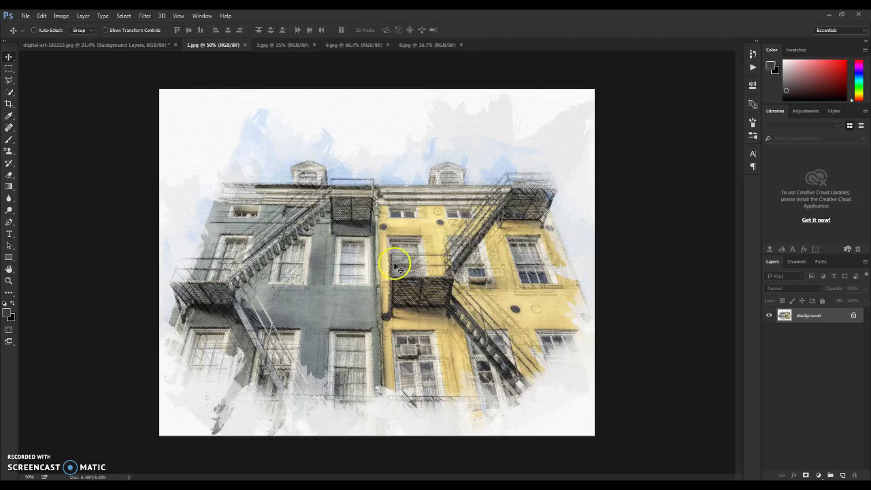